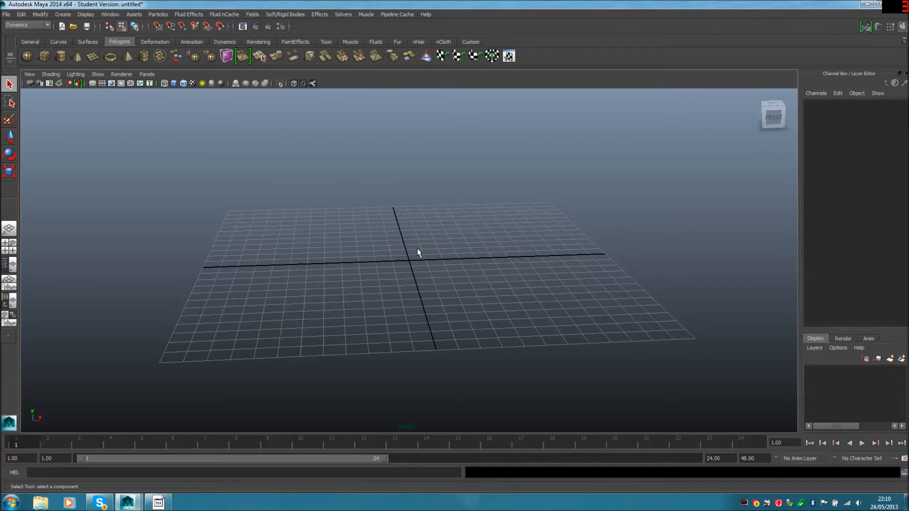
{"action": "left_click_drag", "start_coordinate": [419, 248], "coordinate": [390, 260], "text": "alt"}
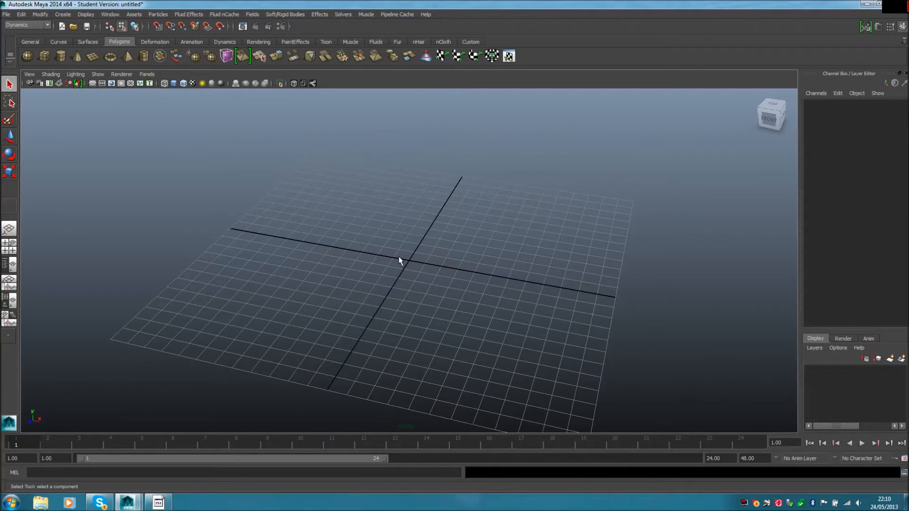
{"action": "left_click_drag", "start_coordinate": [405, 260], "coordinate": [421, 259], "text": "alt"}
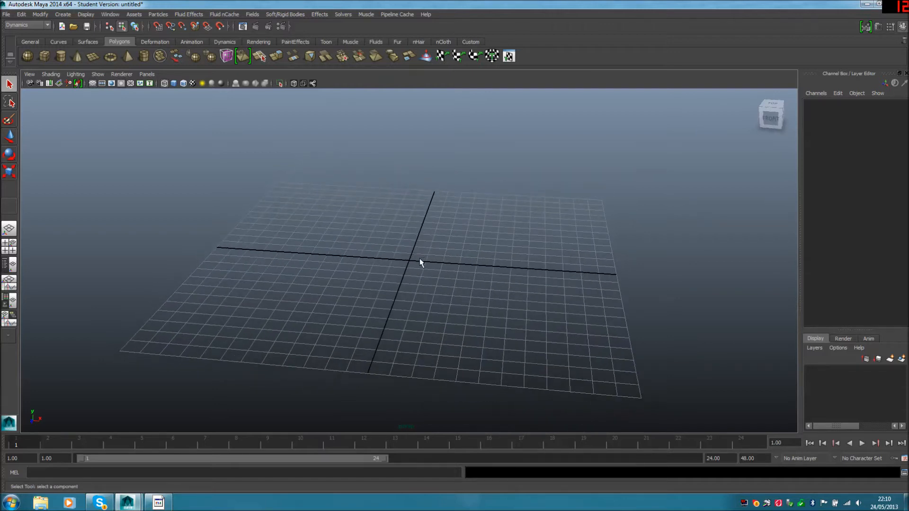
{"action": "scroll", "coordinate": [426, 280], "scroll_direction": "up", "scroll_amount": 3}
{"action": "scroll", "coordinate": [431, 284], "scroll_direction": "down", "scroll_amount": 3}
{"action": "scroll", "coordinate": [431, 254], "scroll_direction": "up", "scroll_amount": 5}
{"action": "mouse_move", "coordinate": [432, 258]}
{"action": "left_mouse_down", "text": "alt"}
{"action": "mouse_move", "coordinate": [450, 265]}
{"action": "mouse_move", "coordinate": [446, 253]}
{"action": "mouse_move", "coordinate": [426, 265]}
{"action": "mouse_move", "coordinate": [441, 260]}
{"action": "left_mouse_up", "text": "alt"}
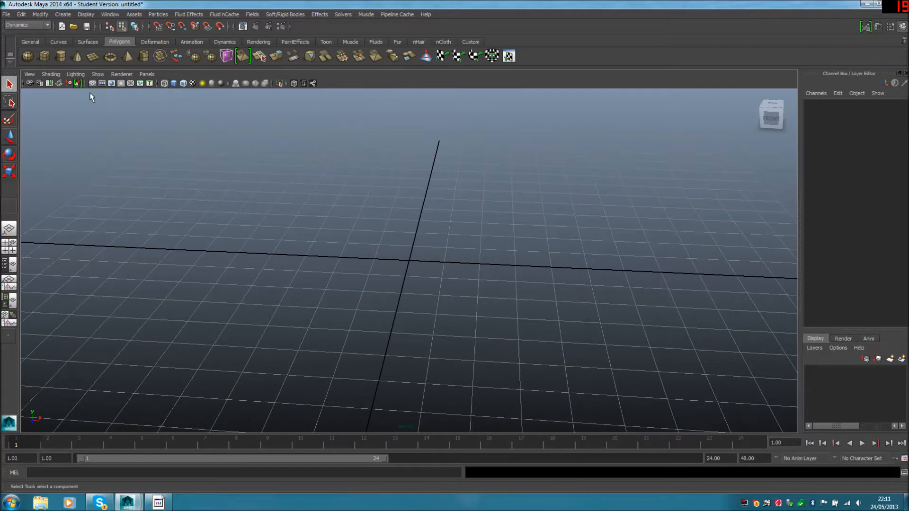
{"action": "left_click", "coordinate": [43, 57]}
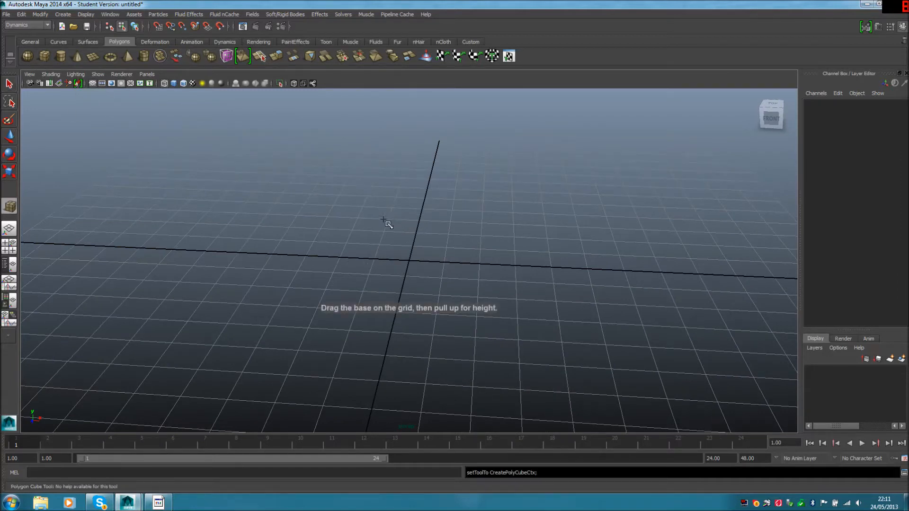
{"action": "left_click_drag", "start_coordinate": [338, 223], "coordinate": [356, 234]}
{"action": "left_click_drag", "start_coordinate": [384, 268], "coordinate": [439, 251]}
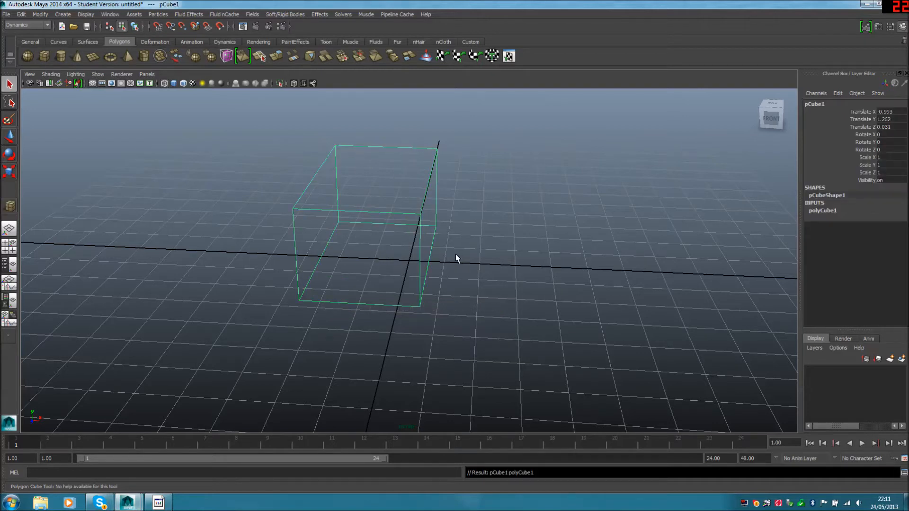
{"action": "key", "text": "Delete"}
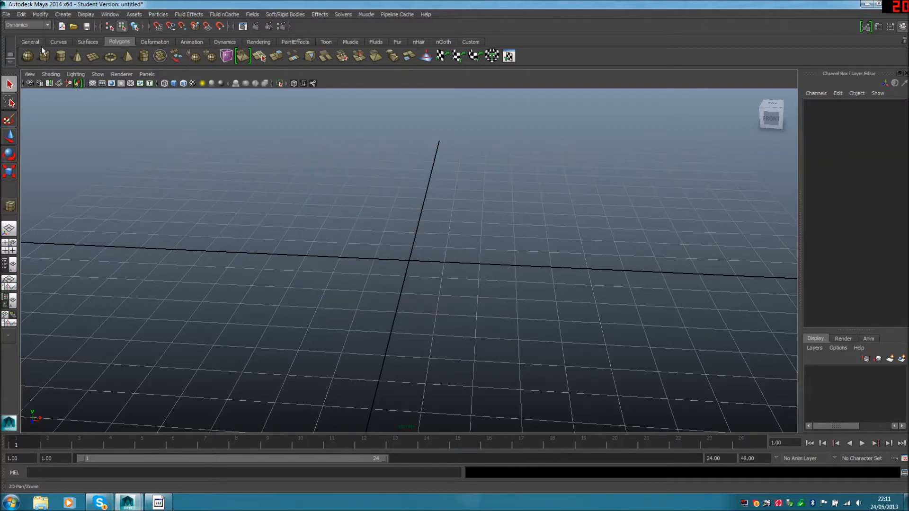
Turn off Interactive Creation for polygon primitives.
{"action": "left_click", "coordinate": [6, 14]}
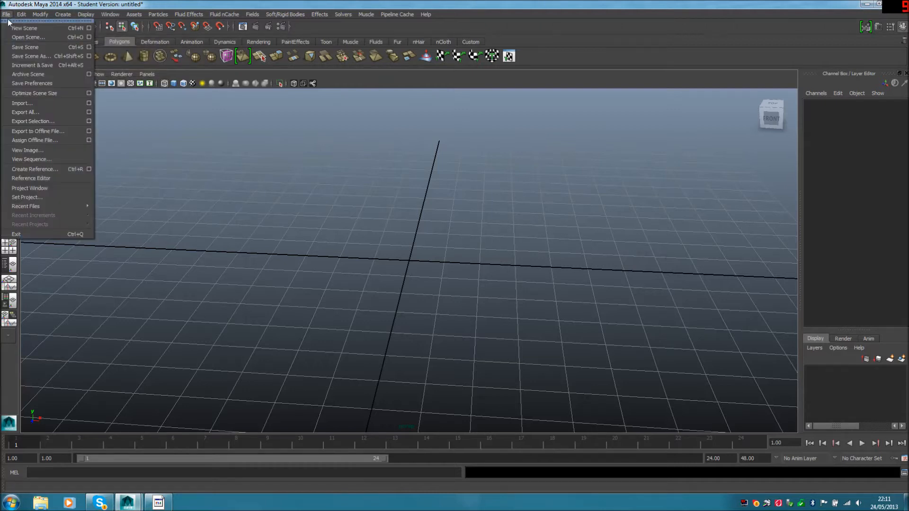
{"action": "mouse_move", "coordinate": [58, 14]}
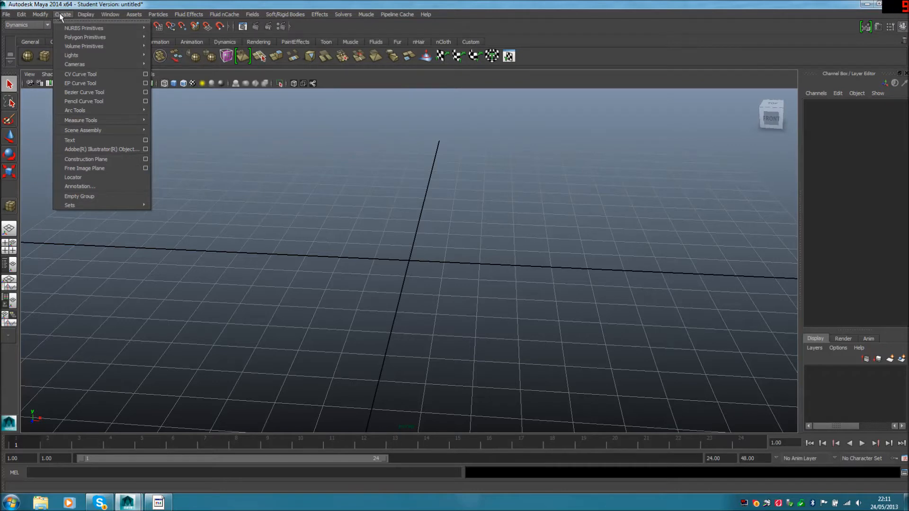
{"action": "mouse_move", "coordinate": [86, 39]}
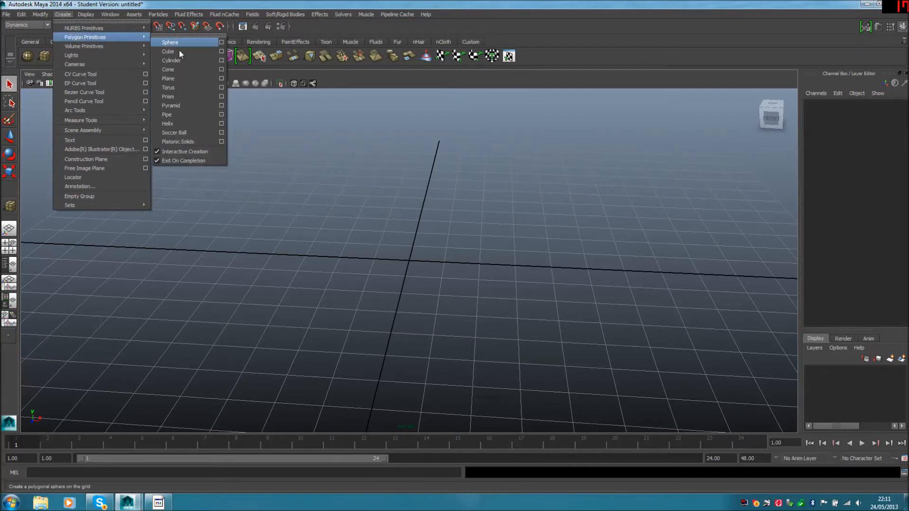
{"action": "left_click", "coordinate": [159, 151]}
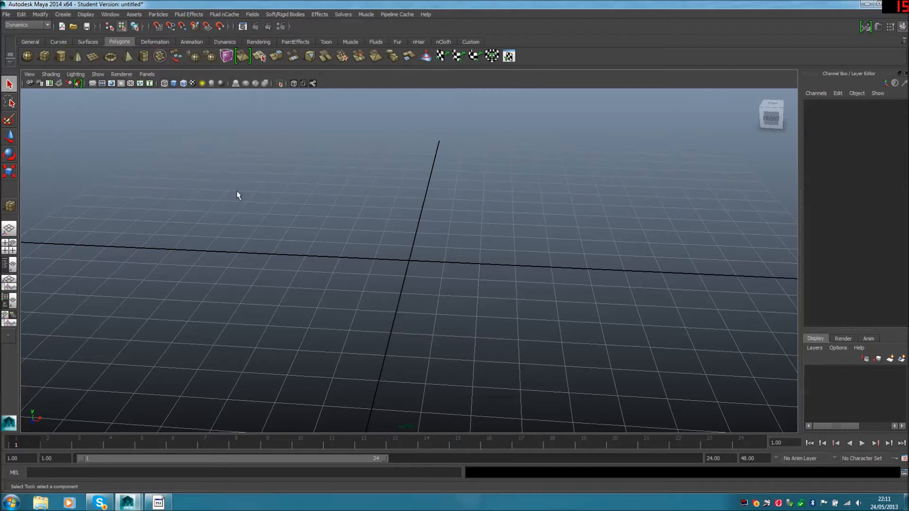
Create a default polygon cube at the grid origin and name it Head.
{"action": "left_click", "coordinate": [44, 57]}
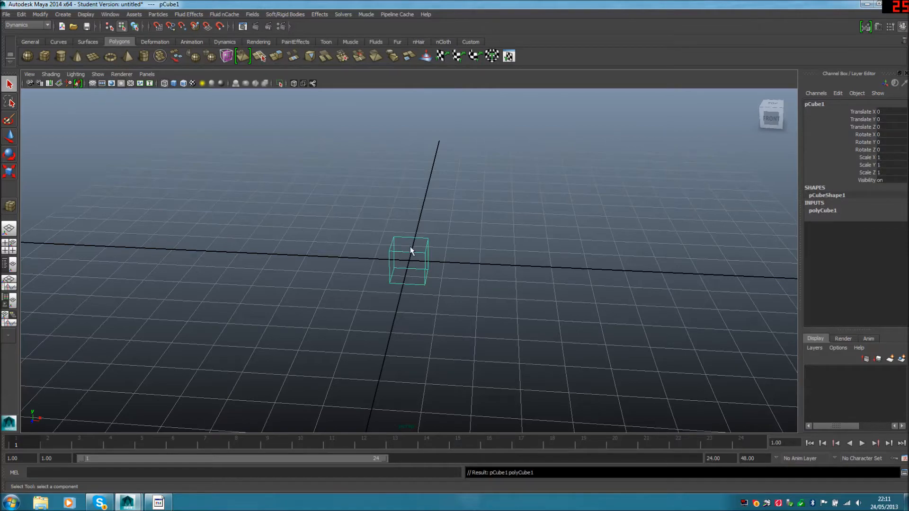
{"action": "mouse_move", "coordinate": [460, 266]}
{"action": "left_mouse_down", "text": "alt"}
{"action": "mouse_move", "coordinate": [411, 279]}
{"action": "mouse_move", "coordinate": [492, 252]}
{"action": "mouse_move", "coordinate": [541, 268]}
{"action": "mouse_move", "coordinate": [483, 298]}
{"action": "mouse_move", "coordinate": [487, 316]}
{"action": "mouse_move", "coordinate": [479, 270]}
{"action": "mouse_move", "coordinate": [445, 258]}
{"action": "left_mouse_up", "text": "alt"}
{"action": "scroll", "coordinate": [414, 280], "scroll_direction": "up", "scroll_amount": 3}
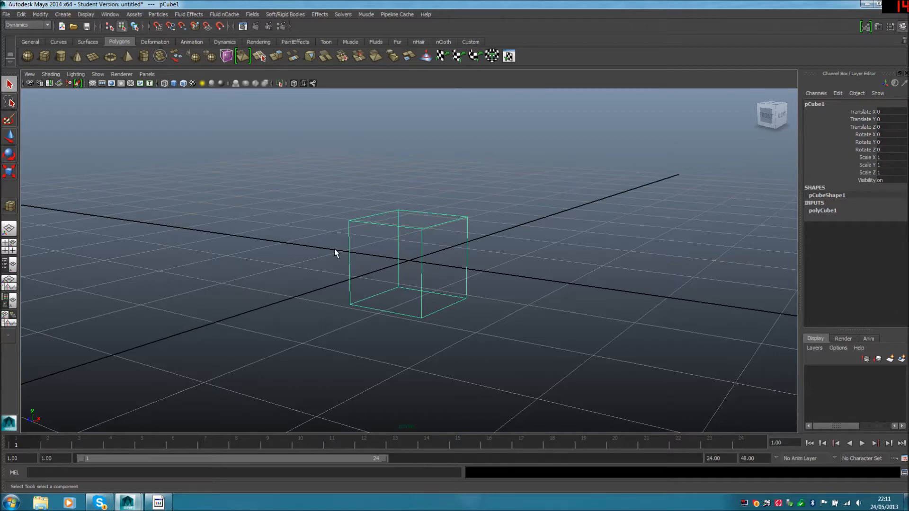
{"action": "mouse_move", "coordinate": [334, 251]}
{"action": "left_mouse_down", "text": "alt"}
{"action": "mouse_move", "coordinate": [349, 268]}
{"action": "mouse_move", "coordinate": [370, 265]}
{"action": "mouse_move", "coordinate": [349, 258]}
{"action": "left_mouse_up", "text": "alt"}
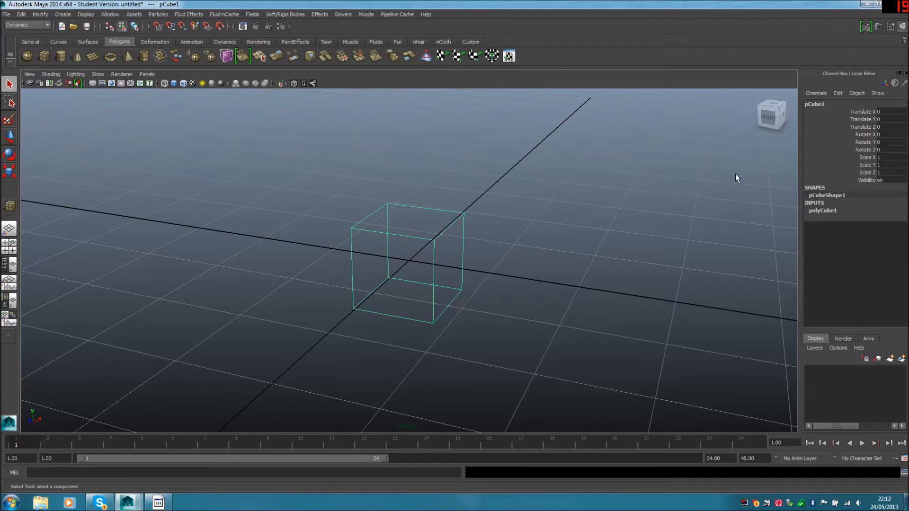
{"action": "double_click", "coordinate": [826, 106]}
{"action": "type", "text": "H"}
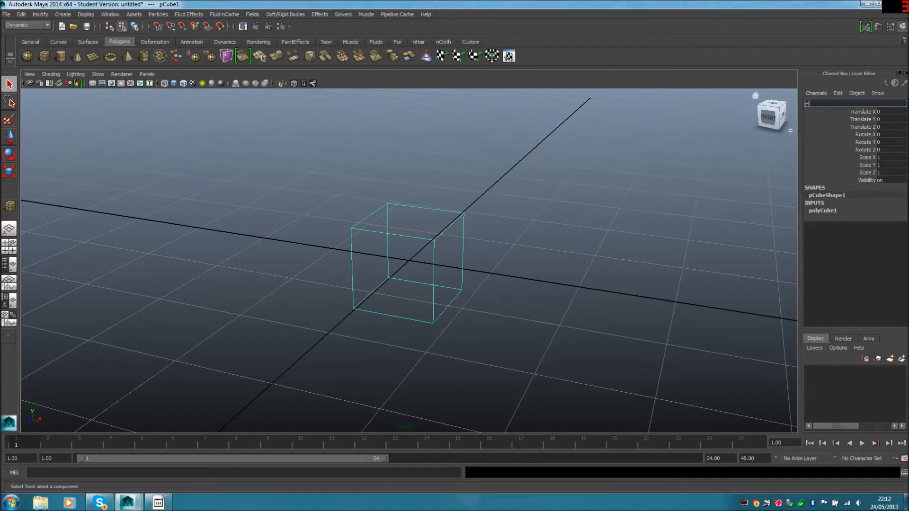
{"action": "type", "text": "e"}
{"action": "key", "text": "Return"}
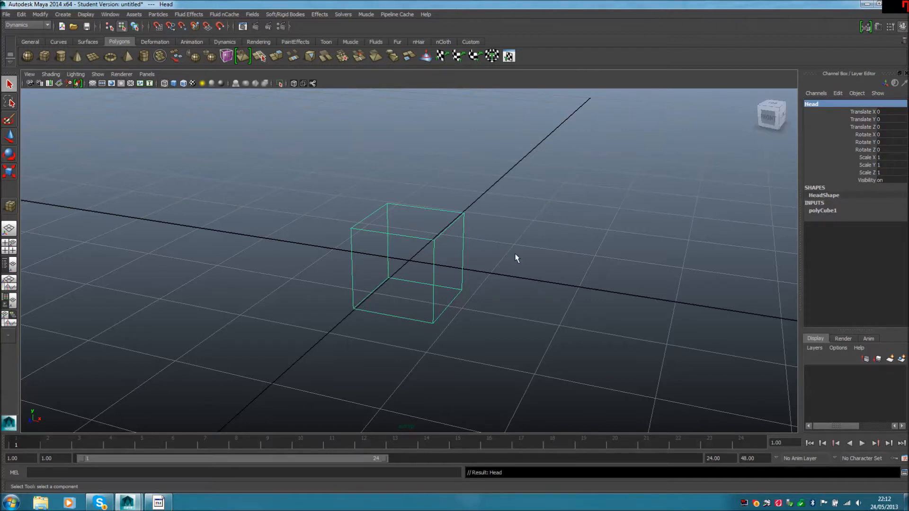
Return the Head cube from component selection to object mode and leave it deselected.
{"action": "left_click", "coordinate": [497, 267]}
{"action": "left_click", "coordinate": [440, 234]}
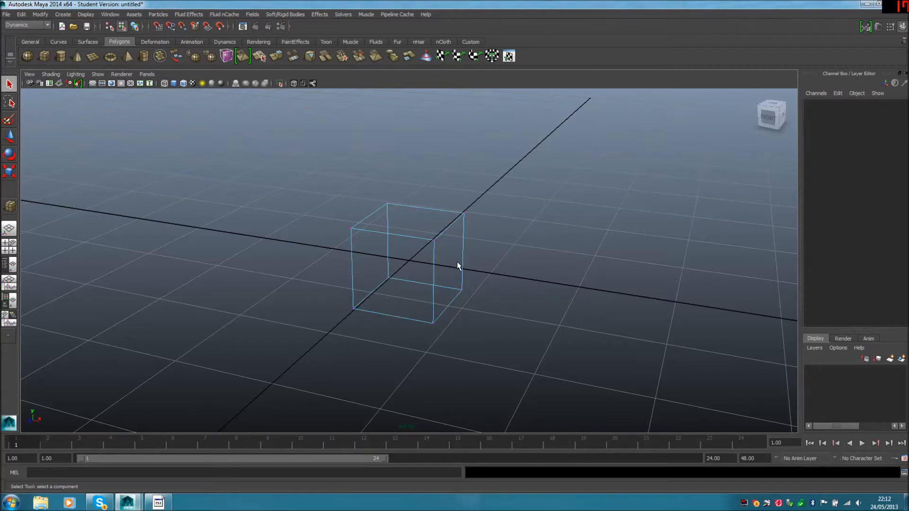
{"action": "right_click_drag", "start_coordinate": [420, 237], "coordinate": [455, 223]}
{"action": "left_click_drag", "start_coordinate": [510, 243], "coordinate": [487, 247], "text": "alt"}
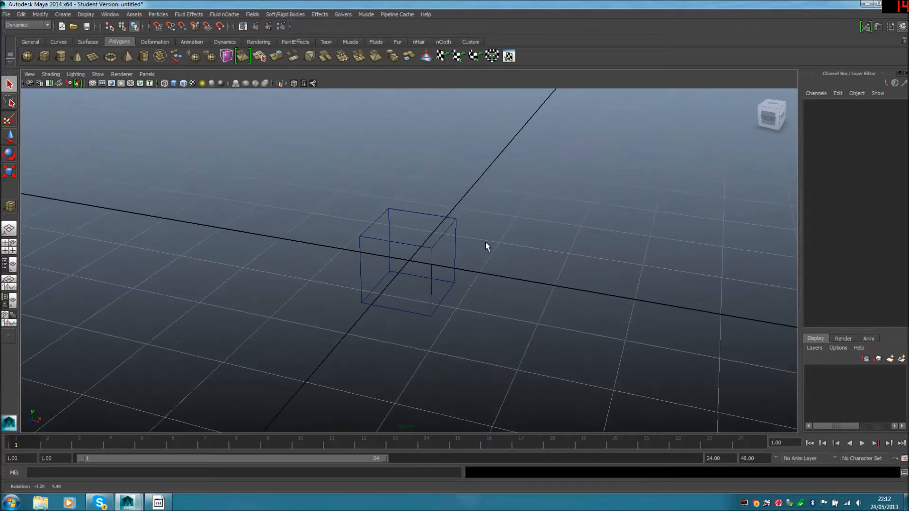
Create a second default polygon cube at the origin and name it Body.
{"action": "left_click", "coordinate": [48, 59]}
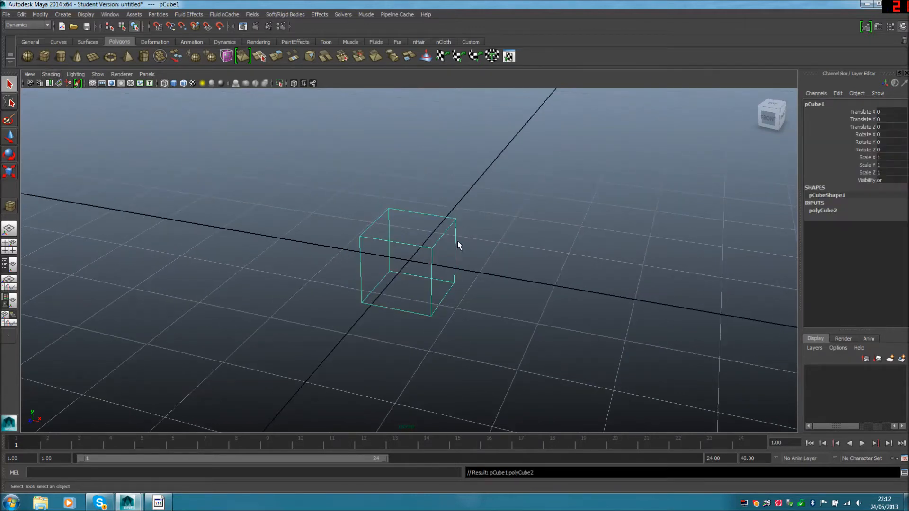
{"action": "double_click", "coordinate": [824, 103]}
{"action": "type", "text": "Body"}
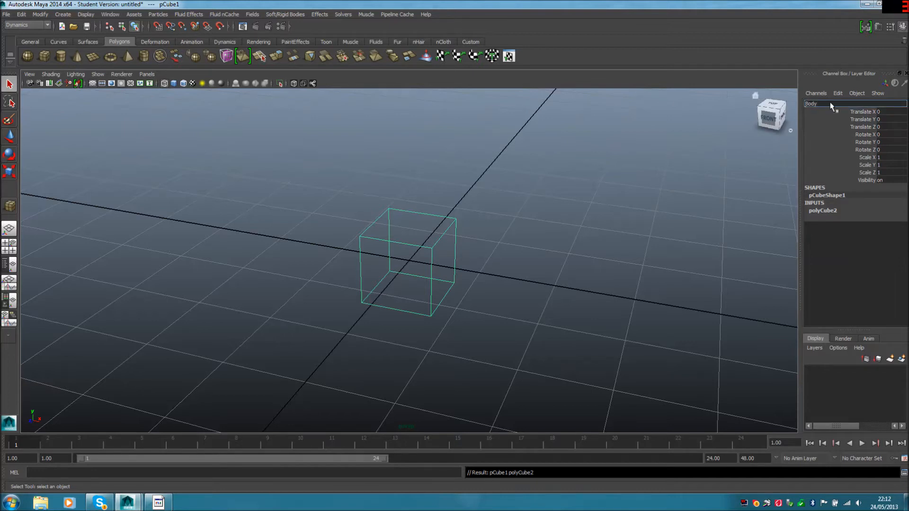
{"action": "key", "text": "Return"}
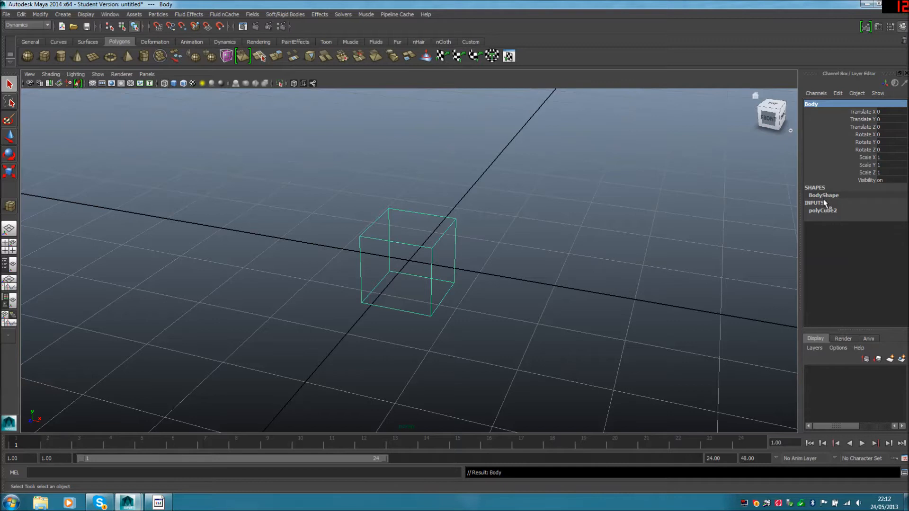
Set the Body cube's height to 1.5 and its depth to 0.5 in its creation inputs.
{"action": "left_click", "coordinate": [830, 212]}
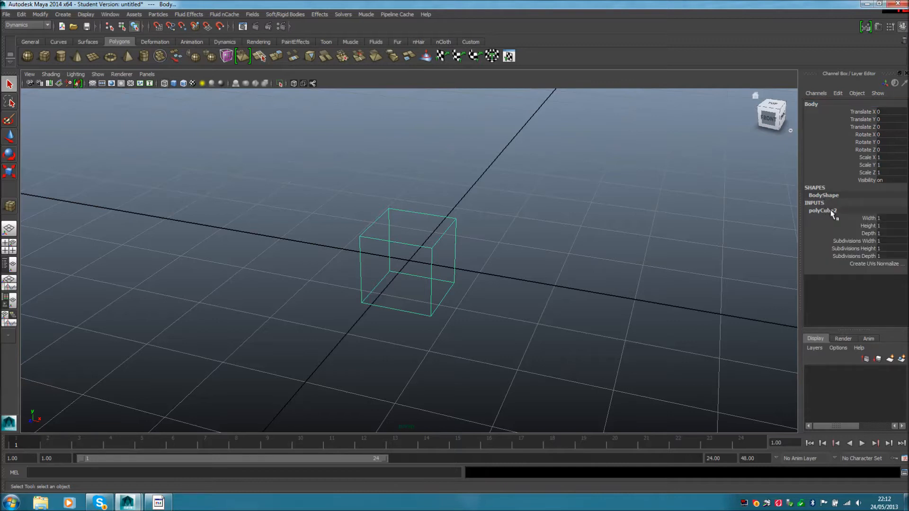
{"action": "double_click", "coordinate": [881, 226]}
{"action": "type", "text": "1.5"}
{"action": "key", "text": "Return"}
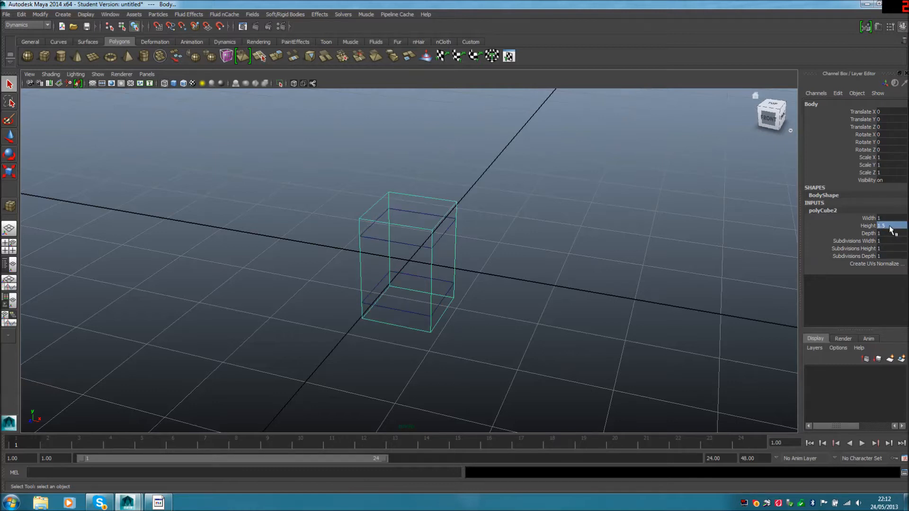
{"action": "double_click", "coordinate": [880, 218]}
{"action": "left_click", "coordinate": [887, 234]}
{"action": "type", "text": "0.5"}
{"action": "key", "text": "Return"}
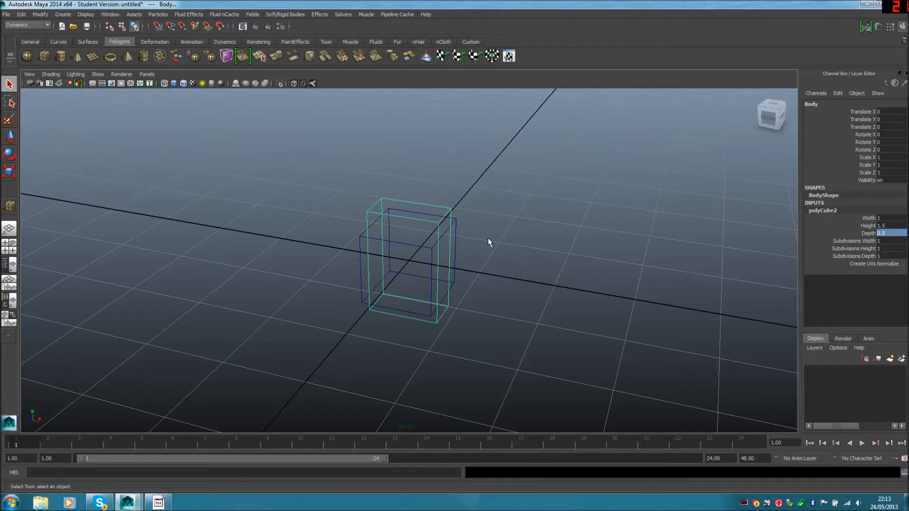
{"action": "left_click", "coordinate": [524, 261]}
{"action": "left_click_drag", "start_coordinate": [523, 261], "coordinate": [463, 240], "text": "alt"}
{"action": "left_click", "coordinate": [429, 223]}
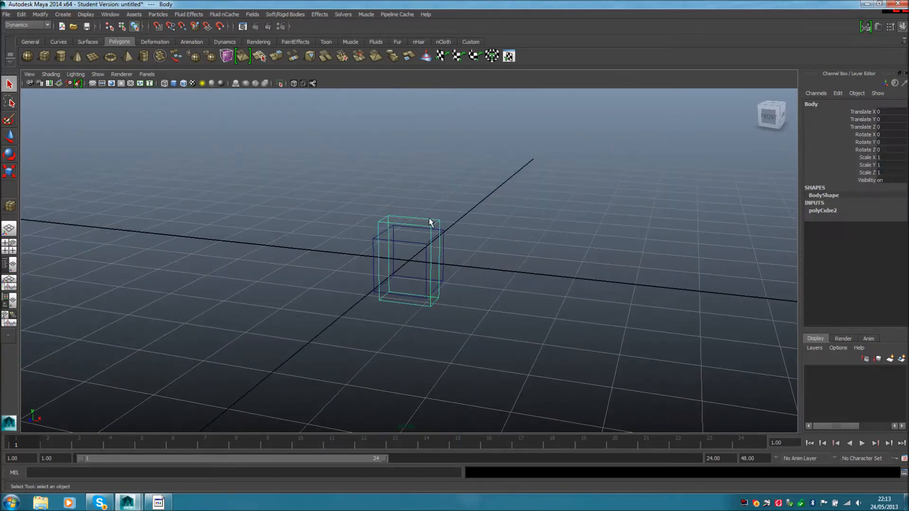
{"action": "left_click", "coordinate": [536, 216]}
Create a third default polygon cube at the origin and name it arm_leg.
{"action": "left_click", "coordinate": [45, 55]}
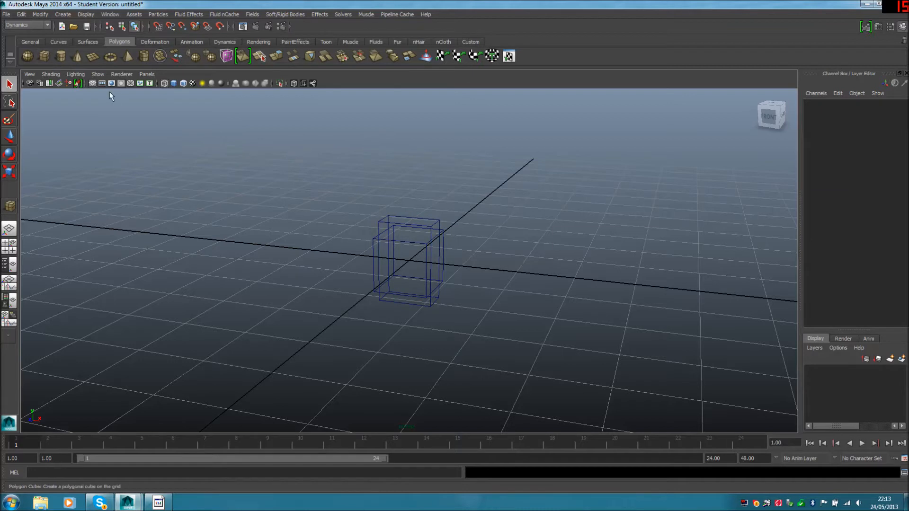
{"action": "double_click", "coordinate": [814, 104]}
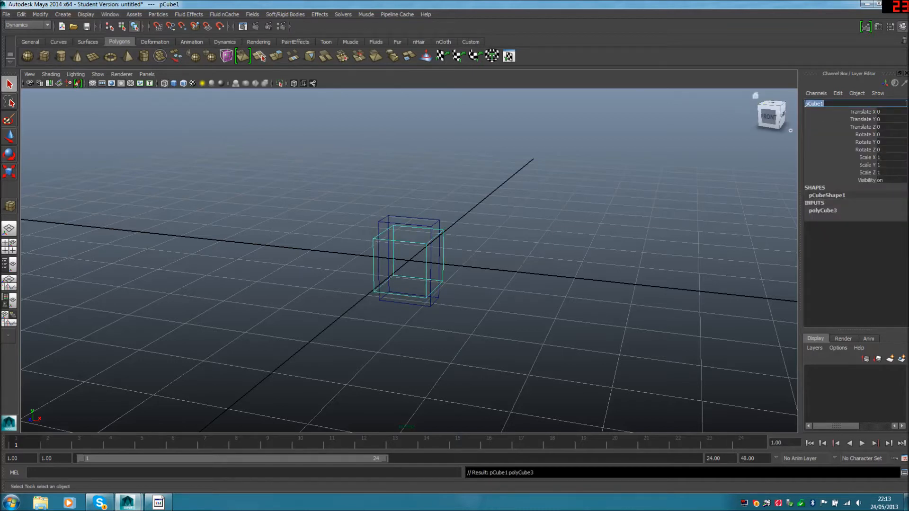
{"action": "type", "text": "arm_leg"}
{"action": "key", "text": "Return"}
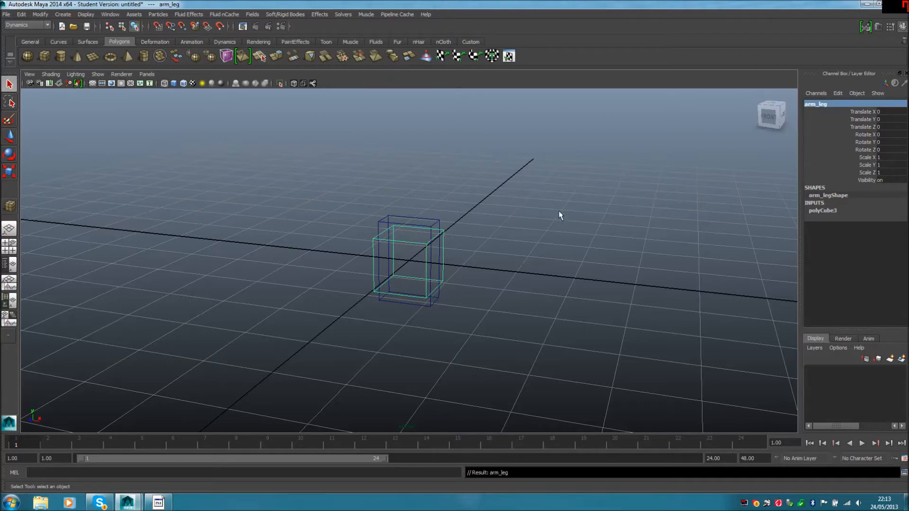
Set the arm_leg cube's width and depth to 0.5 and make its height match the Body cube.
{"action": "left_click", "coordinate": [824, 207]}
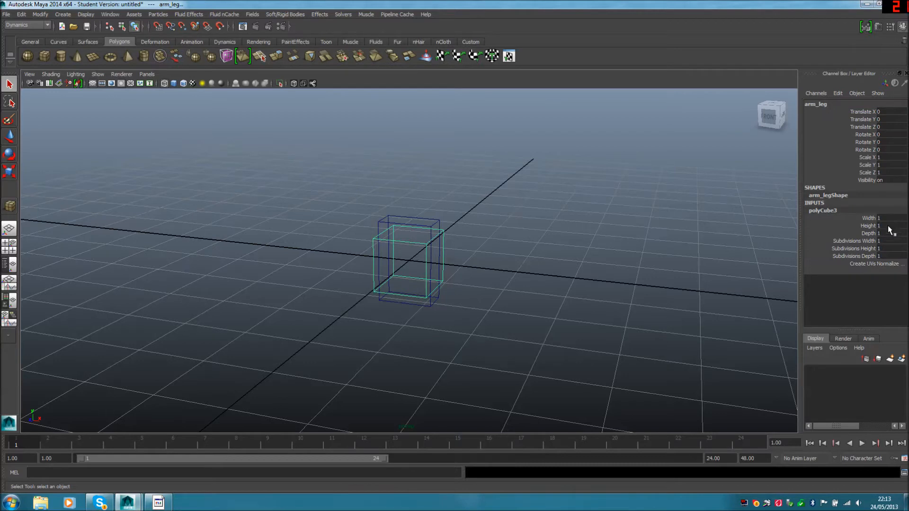
{"action": "left_click", "coordinate": [892, 233], "text": "shift"}
{"action": "type", "text": "0.5"}
{"action": "key", "text": "Return"}
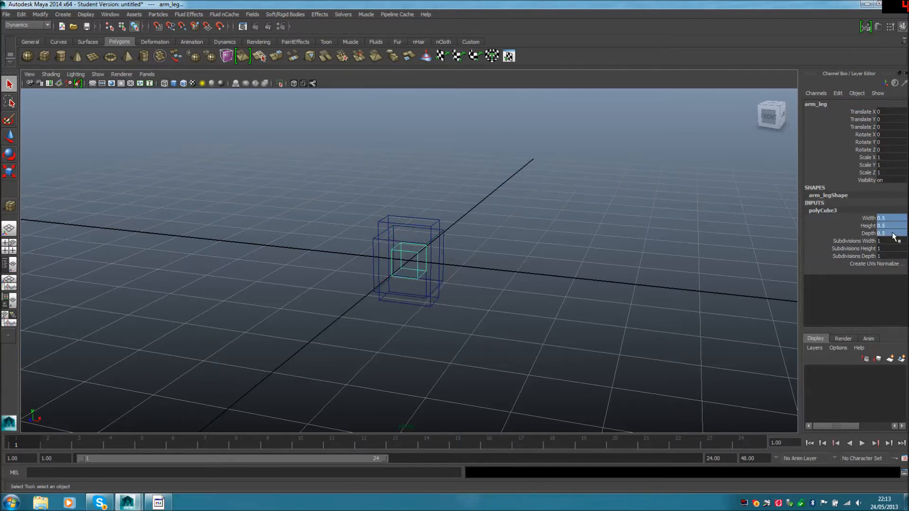
{"action": "left_click", "coordinate": [891, 226]}
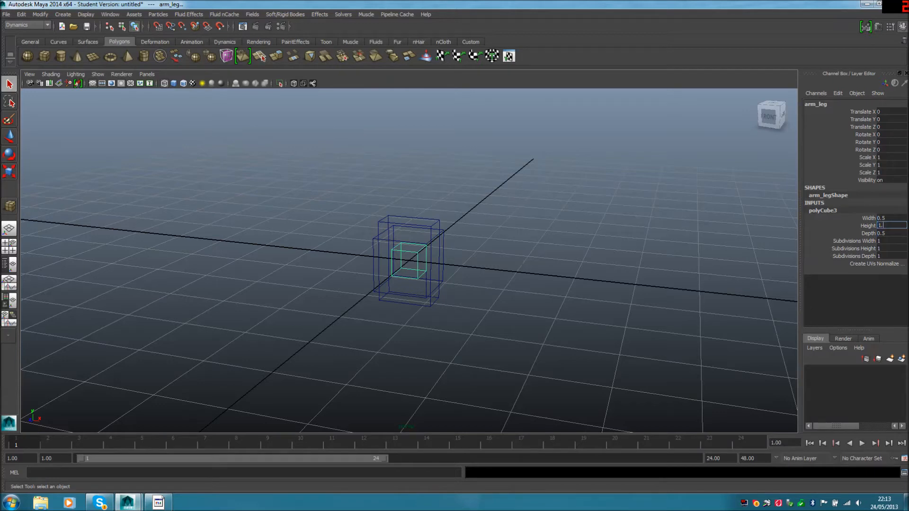
{"action": "key", "text": "Return"}
{"action": "left_click", "coordinate": [574, 258]}
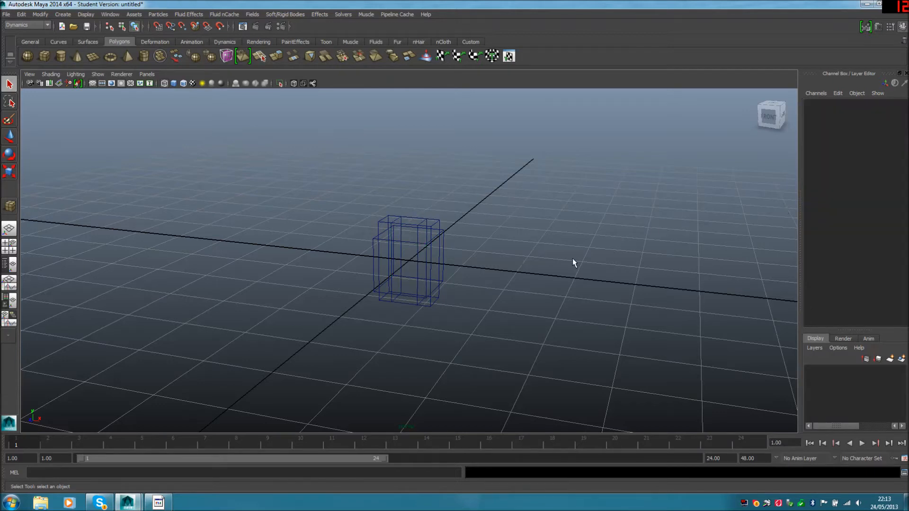
Select the Head and arm_leg cubes one at a time to tell the overlapping boxes apart.
{"action": "left_click_drag", "start_coordinate": [567, 258], "coordinate": [546, 255], "text": "alt"}
{"action": "scroll", "coordinate": [583, 258], "scroll_direction": "up", "scroll_amount": 5}
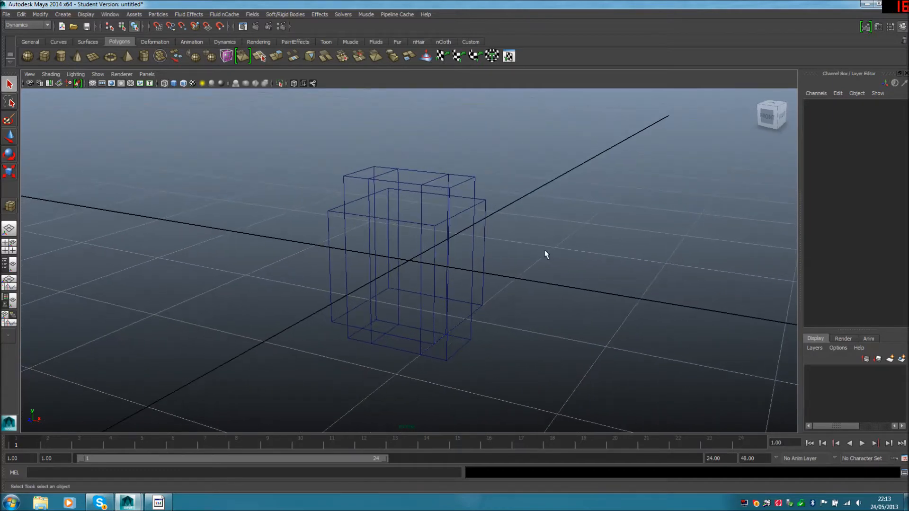
{"action": "left_click", "coordinate": [433, 228]}
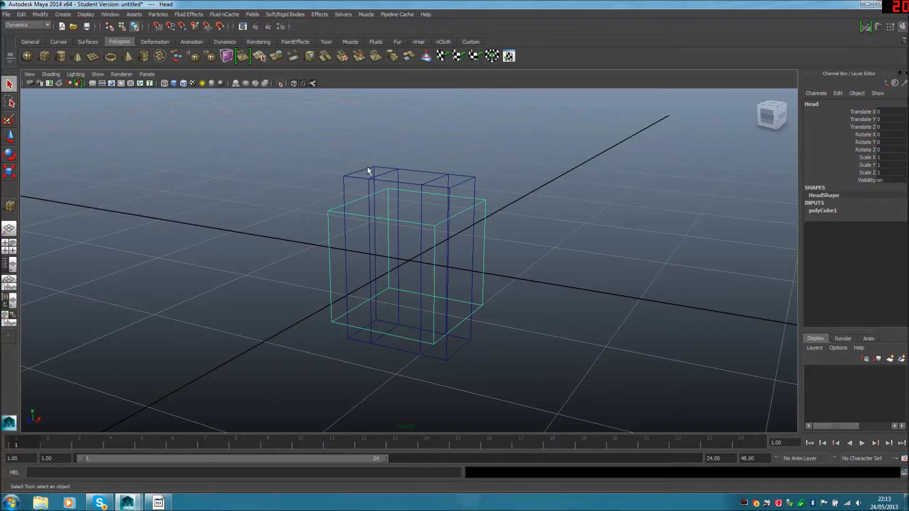
{"action": "left_click", "coordinate": [585, 174]}
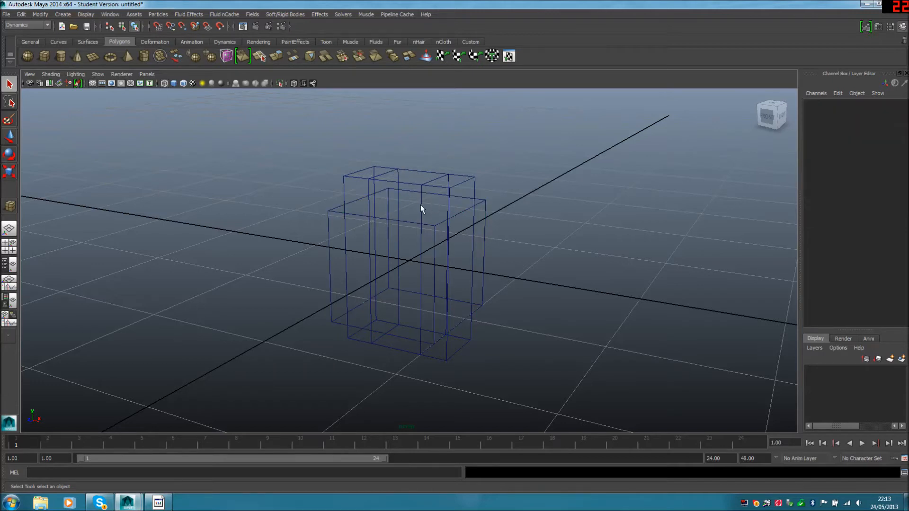
{"action": "left_click", "coordinate": [420, 203]}
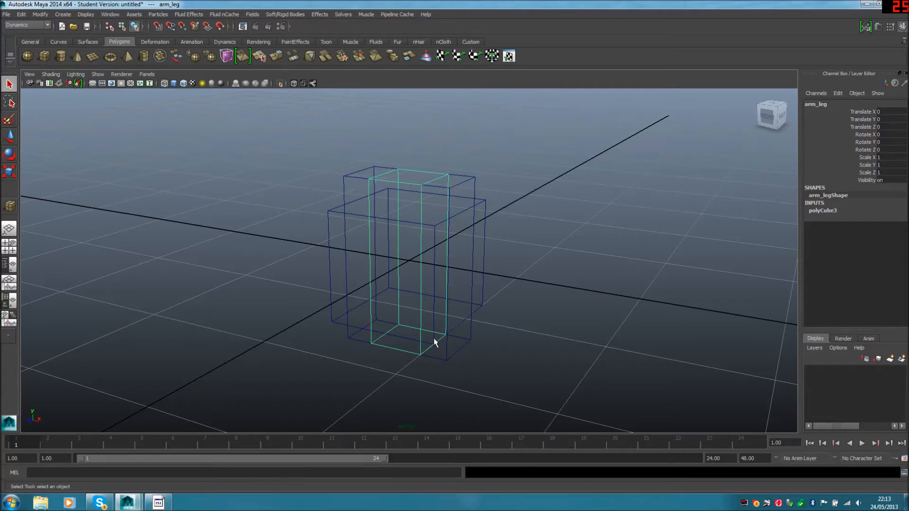
Select the Head cube and raise it with vertex snapping so its centre meets the Body's upper face, at Translate Y 0.75.
{"action": "left_click", "coordinate": [485, 206]}
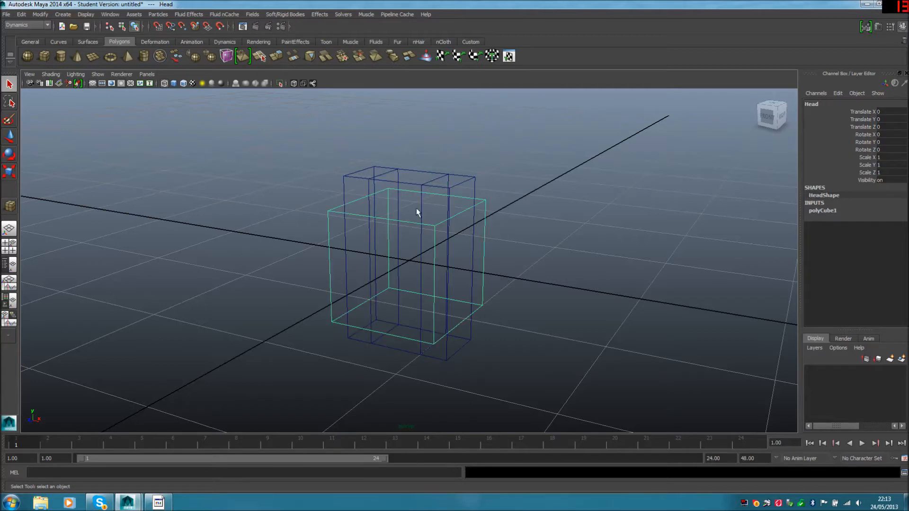
{"action": "left_click", "coordinate": [9, 137]}
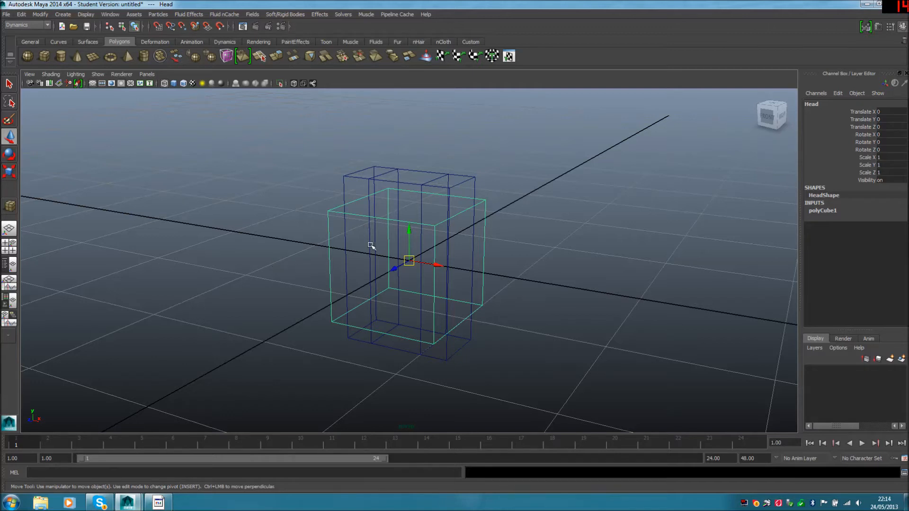
{"action": "left_click", "coordinate": [408, 235]}
{"action": "scroll", "coordinate": [410, 231], "scroll_direction": "down", "scroll_amount": 1}
{"action": "middle_click_drag", "start_coordinate": [516, 228], "coordinate": [517, 256], "text": "alt"}
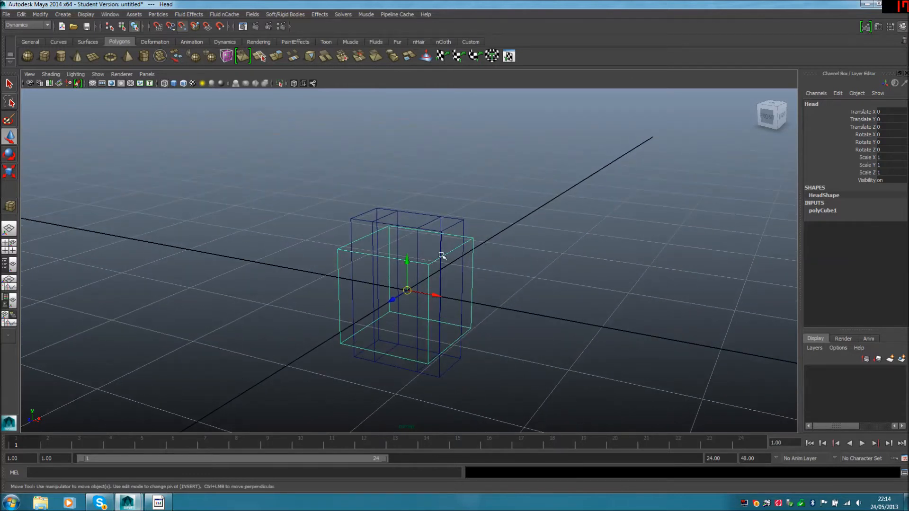
{"action": "left_click_drag", "start_coordinate": [409, 260], "coordinate": [406, 181]}
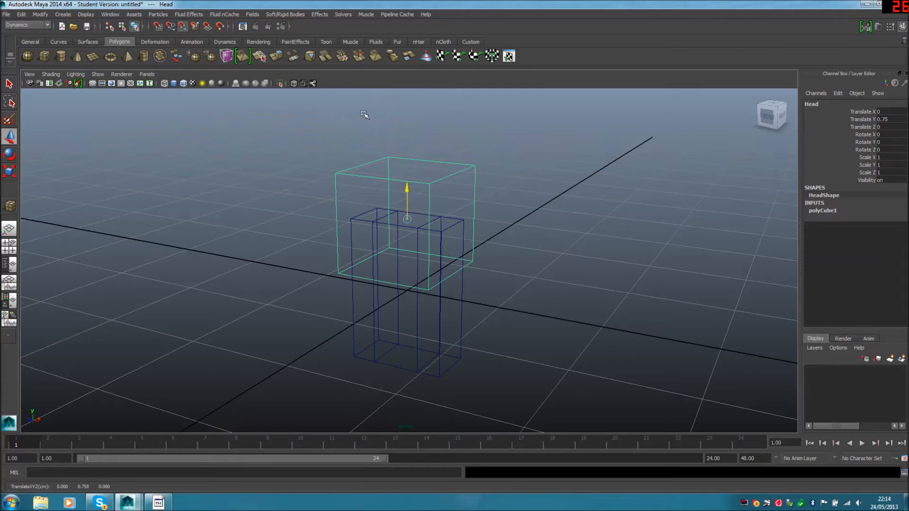
Move the Head's pivot down to its underside and snap the cube onto the Body's upper face, at Translate Y 1.25.
{"action": "key", "text": "w"}
{"action": "scroll", "coordinate": [508, 170], "scroll_direction": "up", "scroll_amount": 8}
{"action": "middle_click_drag", "start_coordinate": [463, 208], "coordinate": [426, 201], "text": "alt"}
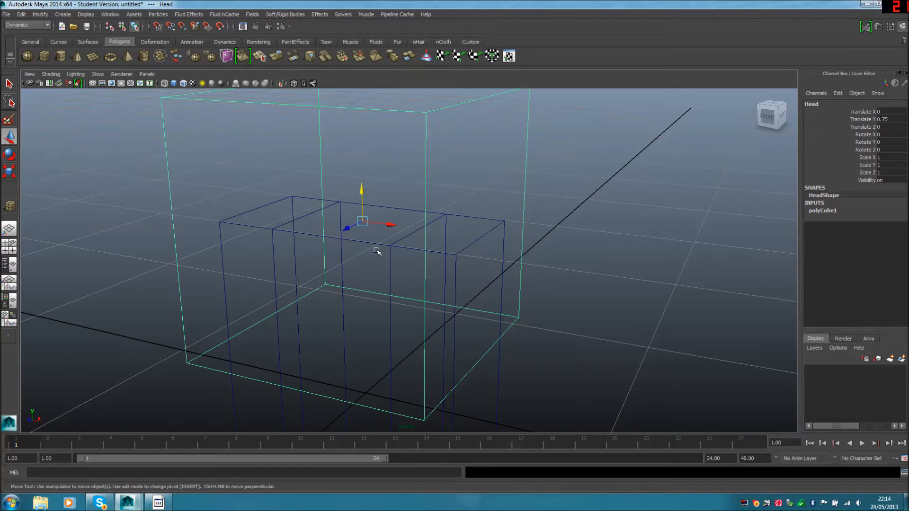
{"action": "key", "text": "Insert"}
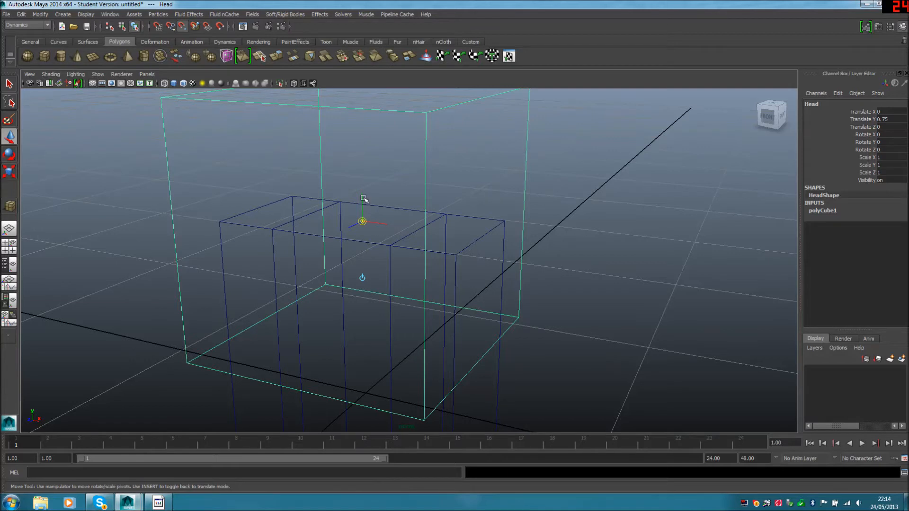
{"action": "left_click_drag", "start_coordinate": [362, 202], "coordinate": [362, 306]}
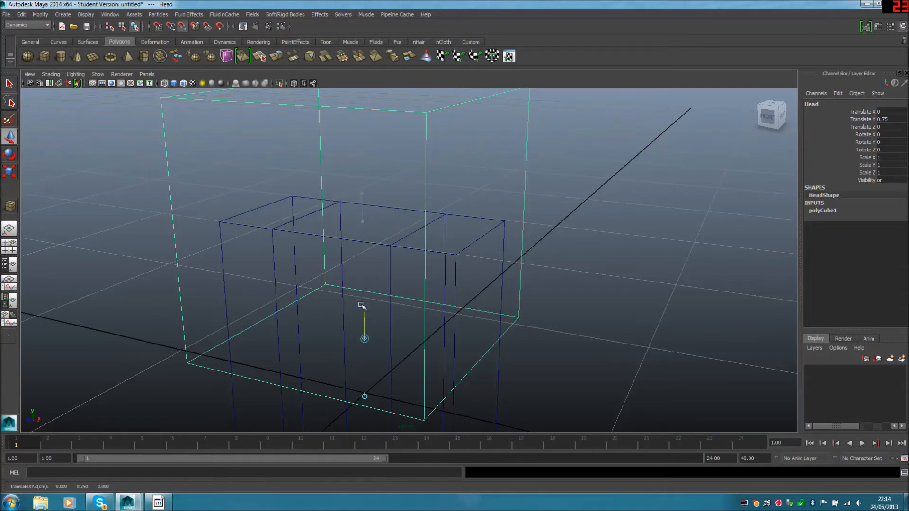
{"action": "key", "text": "Insert"}
{"action": "left_click_drag", "start_coordinate": [365, 306], "coordinate": [364, 120]}
{"action": "left_click", "coordinate": [567, 193]}
{"action": "scroll", "coordinate": [569, 195], "scroll_direction": "down", "scroll_amount": 5}
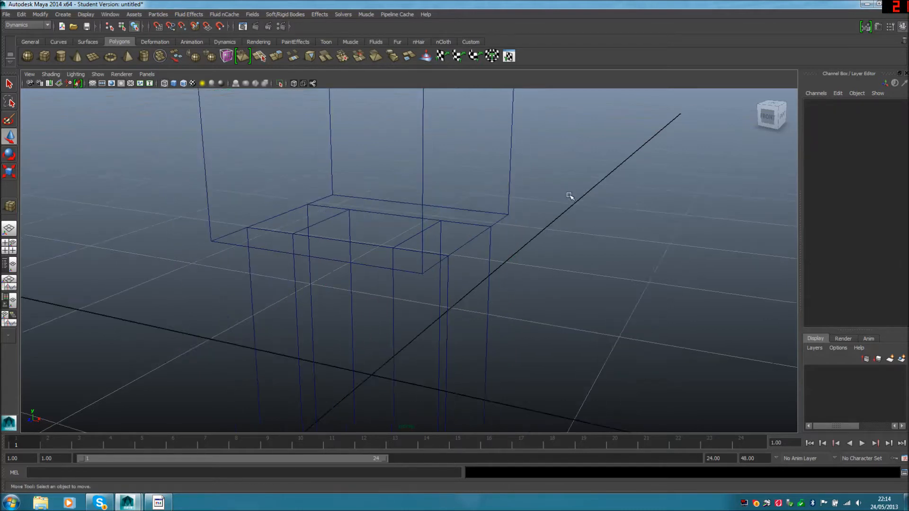
{"action": "left_click", "coordinate": [410, 191]}
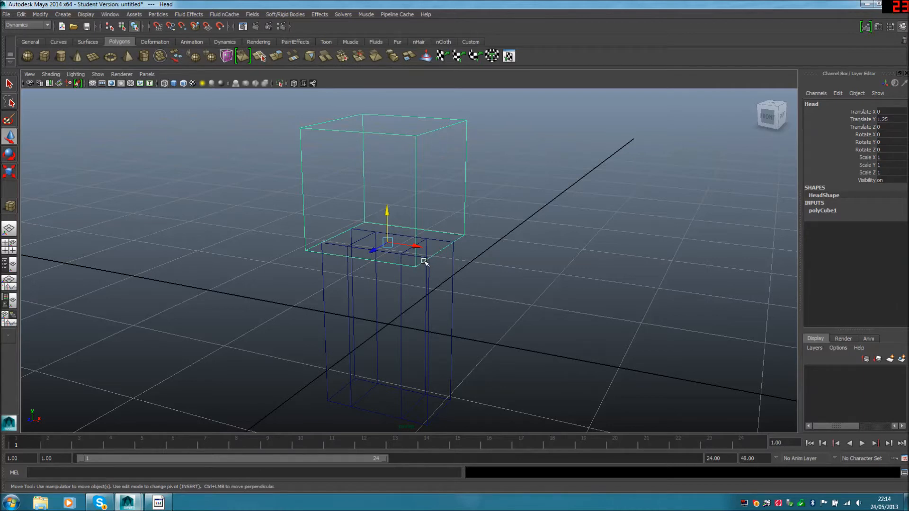
Move the arm_leg cube's pivot to its inner side and snap the cube against the Body's side, at Translate X 0.75.
{"action": "left_click", "coordinate": [421, 290]}
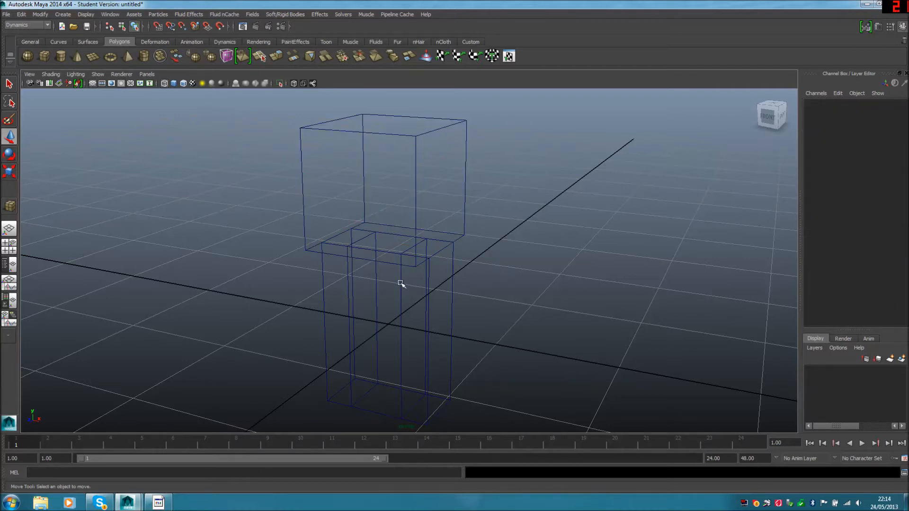
{"action": "left_click", "coordinate": [399, 282]}
{"action": "key", "text": "Insert"}
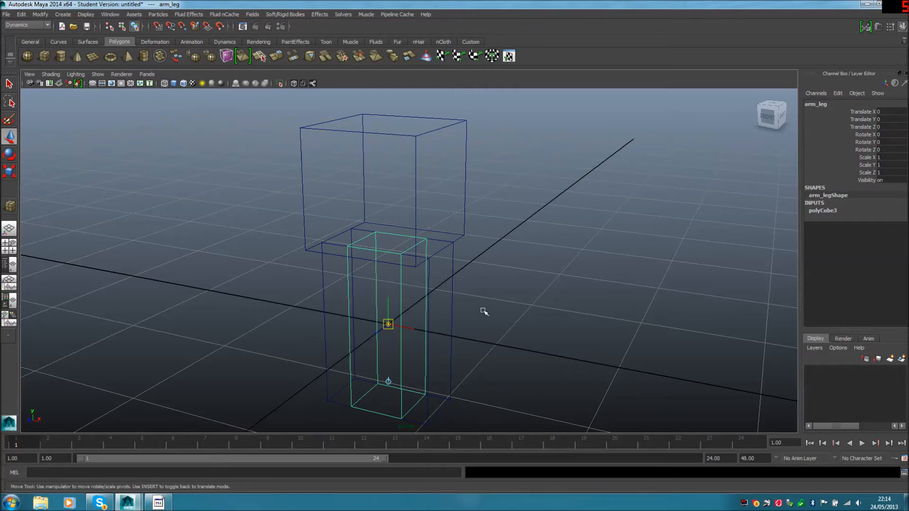
{"action": "left_click_drag", "start_coordinate": [399, 326], "coordinate": [592, 320]}
{"action": "key", "text": "Insert"}
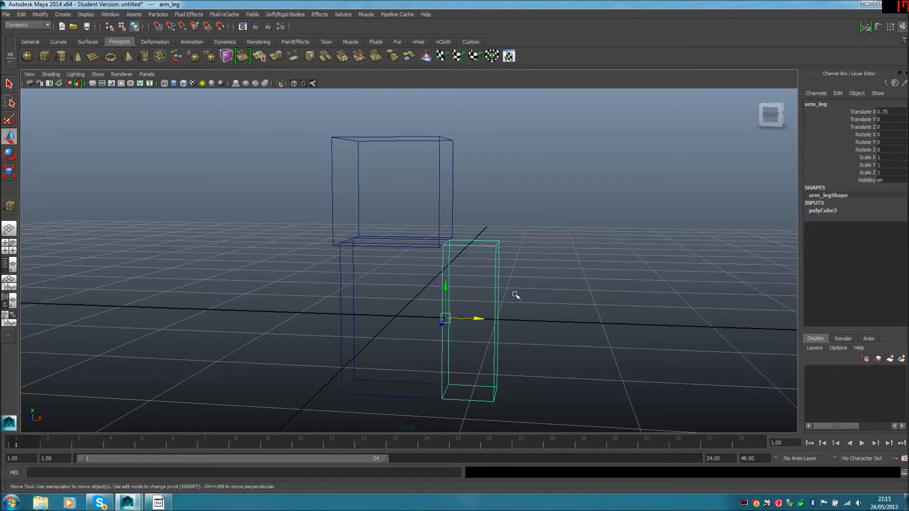
Set the arm_leg cube's height subdivisions to 2 in its creation inputs.
{"action": "left_click", "coordinate": [824, 211]}
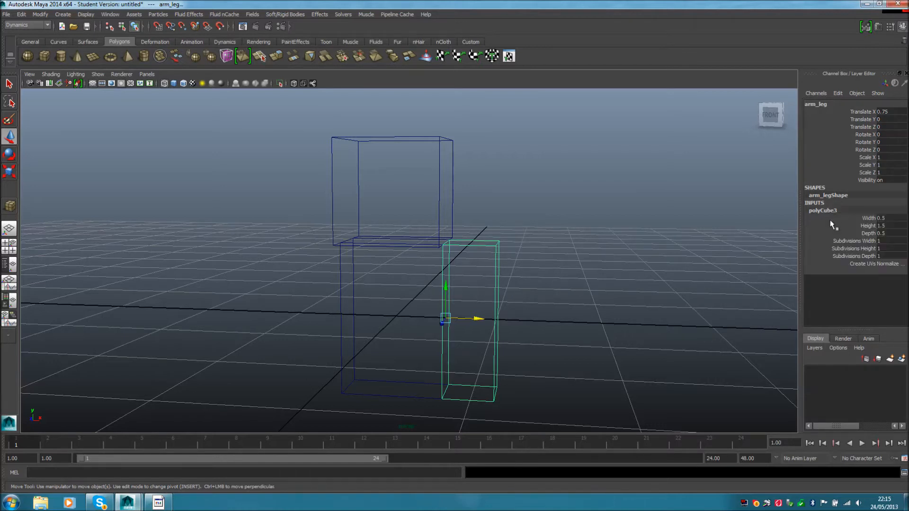
{"action": "double_click", "coordinate": [882, 249]}
{"action": "type", "text": "2"}
{"action": "key", "text": "Return"}
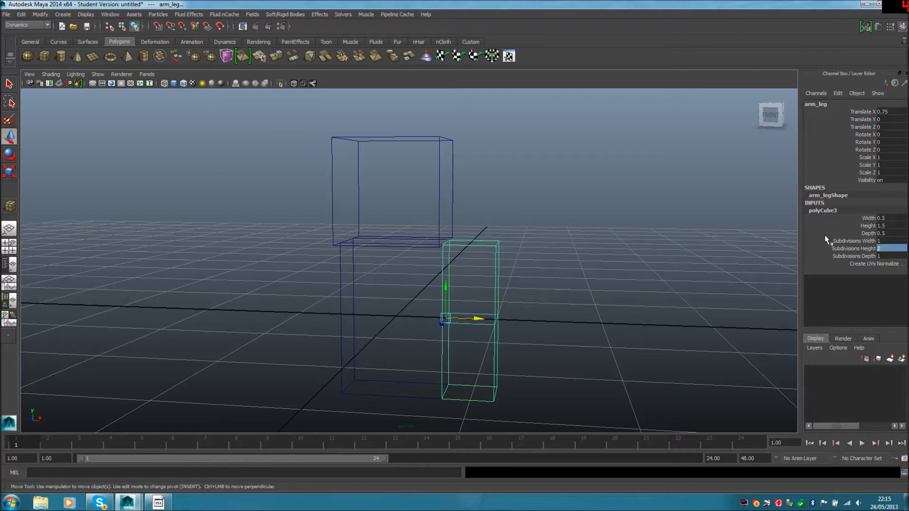
{"action": "left_click", "coordinate": [598, 288]}
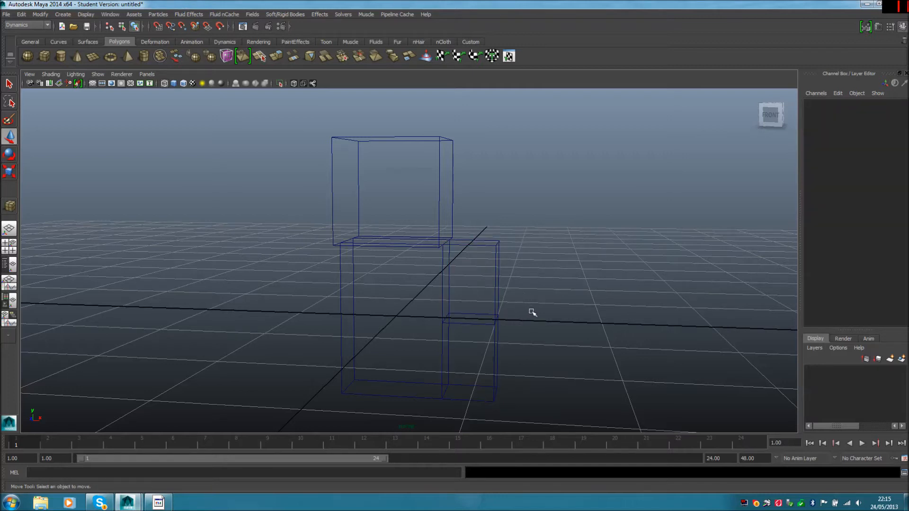
Duplicate the arm, move the copy's pivot to its outer side, and snap it against the Body's opposite side at Translate X -0.75.
{"action": "left_click_drag", "start_coordinate": [545, 320], "coordinate": [508, 294], "text": "alt"}
{"action": "left_click", "coordinate": [459, 289]}
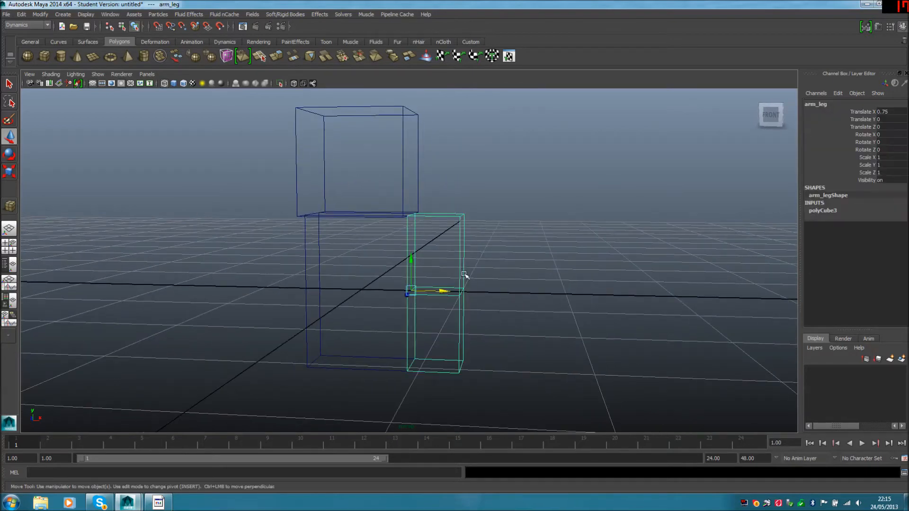
{"action": "left_click", "coordinate": [540, 280]}
{"action": "left_click", "coordinate": [459, 278]}
{"action": "key", "text": "ctrl+d"}
{"action": "key", "text": "Insert"}
{"action": "left_click_drag", "start_coordinate": [434, 292], "coordinate": [449, 292]}
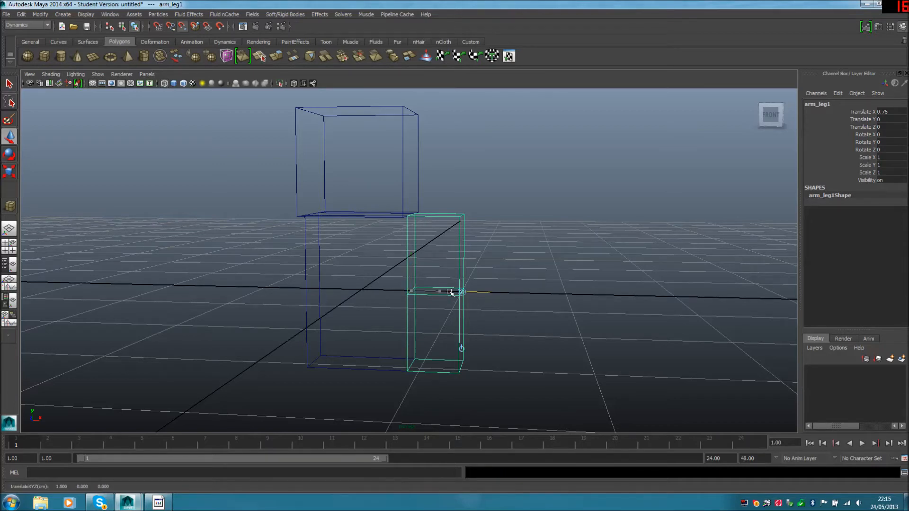
{"action": "key", "text": "Insert"}
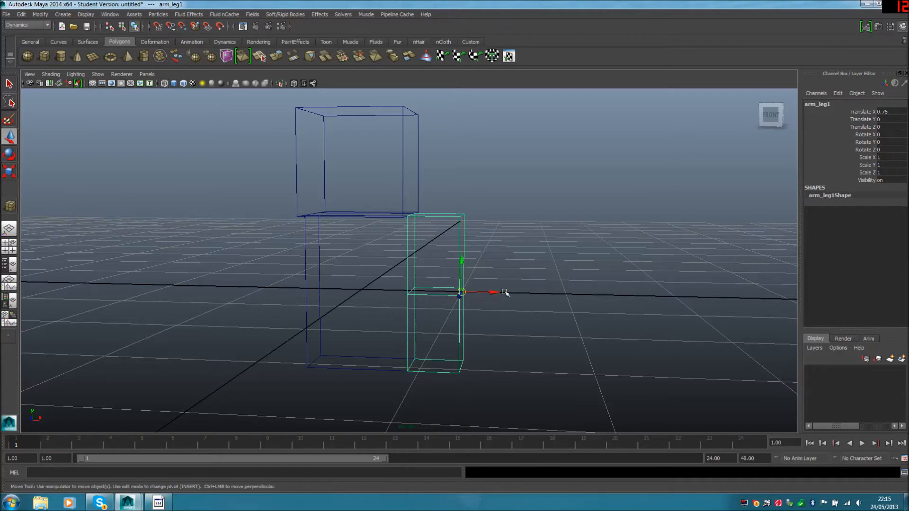
{"action": "key", "text": "ctrl+d"}
{"action": "left_click_drag", "start_coordinate": [480, 291], "coordinate": [146, 271]}
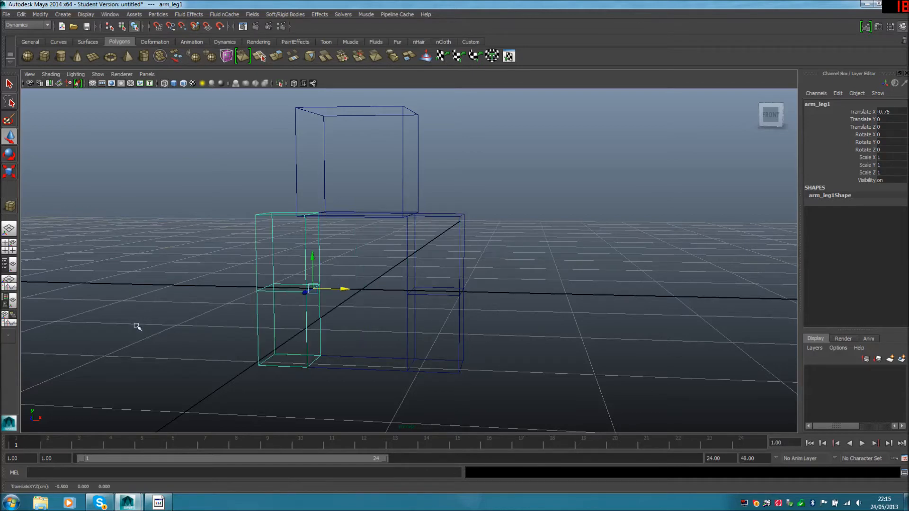
{"action": "left_click", "coordinate": [136, 326]}
Move the copied arm's pivot to its upper inner corner and snap it under the Body as a leg at Translate X 0.25, Y -1.5.
{"action": "scroll", "coordinate": [185, 315], "scroll_direction": "down", "scroll_amount": 1}
{"action": "left_click_drag", "start_coordinate": [185, 315], "coordinate": [267, 296], "text": "alt"}
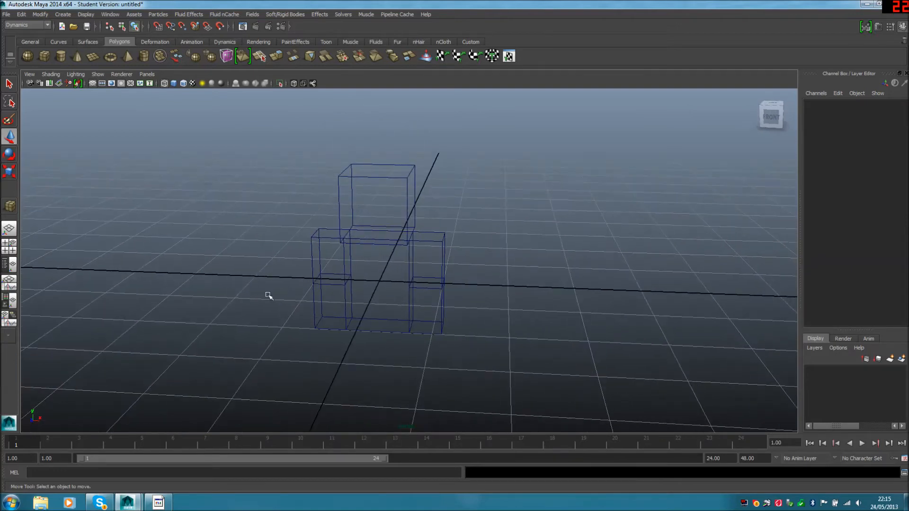
{"action": "left_click", "coordinate": [328, 285]}
{"action": "key", "text": "Insert"}
{"action": "key", "text": "v"}
{"action": "left_click_drag", "start_coordinate": [346, 260], "coordinate": [352, 366]}
{"action": "key", "text": "Insert"}
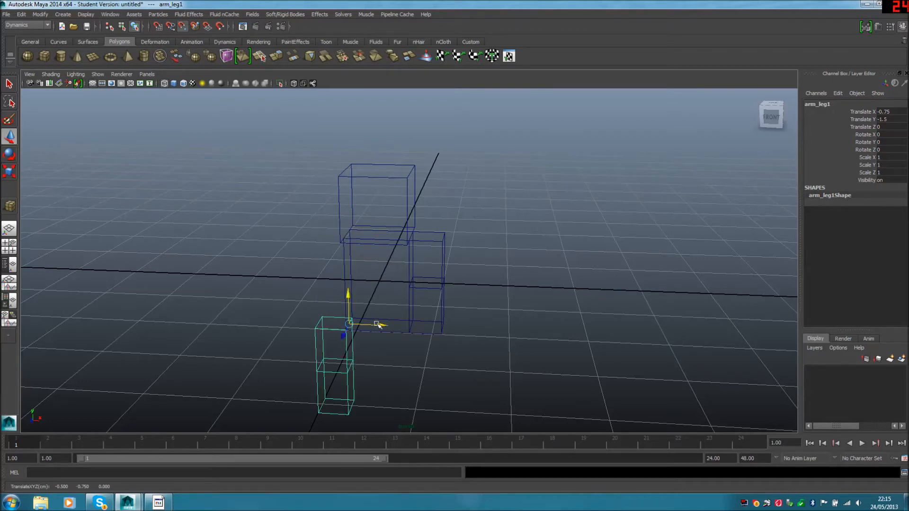
{"action": "left_click_drag", "start_coordinate": [379, 326], "coordinate": [439, 327]}
Duplicate the leg and snap the copy beside it under the Body at Translate X -0.25.
{"action": "key", "text": "ctrl+d"}
{"action": "key", "text": "v"}
{"action": "left_click_drag", "start_coordinate": [445, 328], "coordinate": [381, 325]}
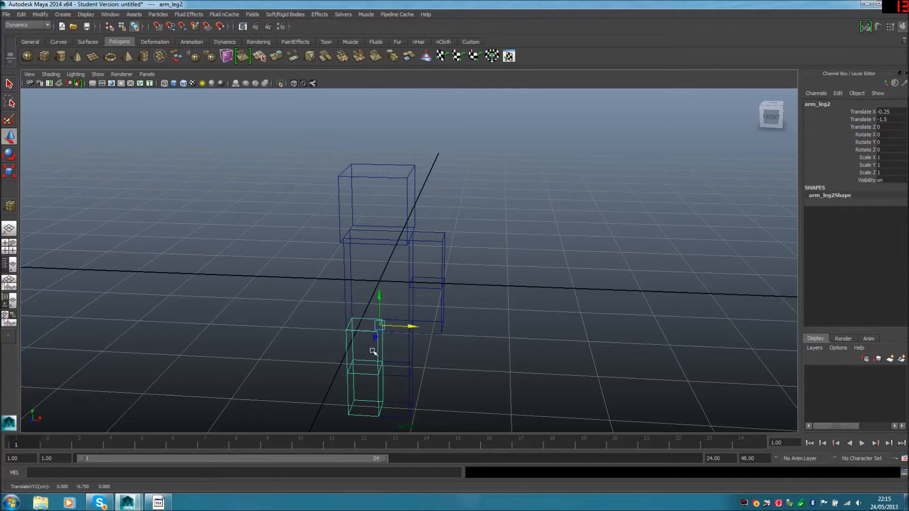
Duplicate the second leg and snap the copy to the Body's empty side as the other arm, at Translate X -0.75, Y 0.
{"action": "key", "text": "ctrl+d"}
{"action": "key", "text": "v"}
{"action": "left_click_drag", "start_coordinate": [409, 327], "coordinate": [337, 326]}
{"action": "left_click_drag", "start_coordinate": [349, 303], "coordinate": [345, 210]}
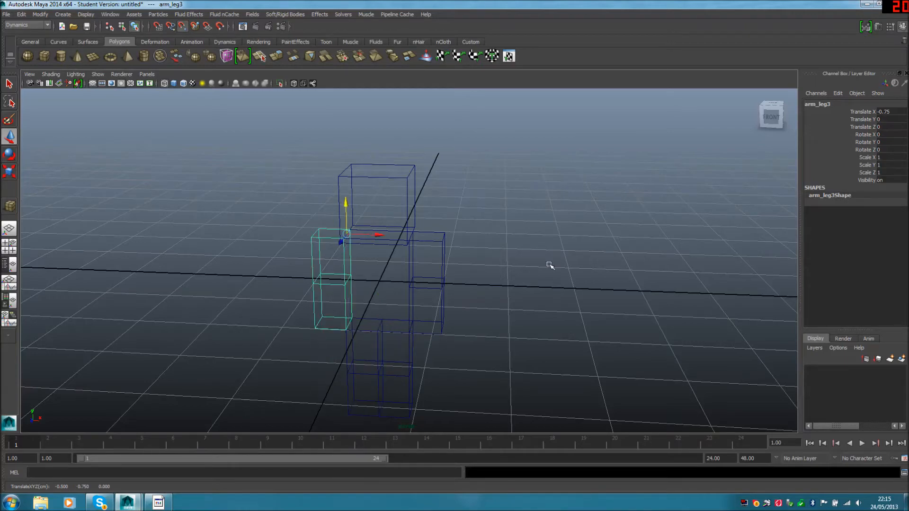
{"action": "left_click", "coordinate": [545, 278]}
{"action": "left_click_drag", "start_coordinate": [552, 284], "coordinate": [523, 285], "text": "alt"}
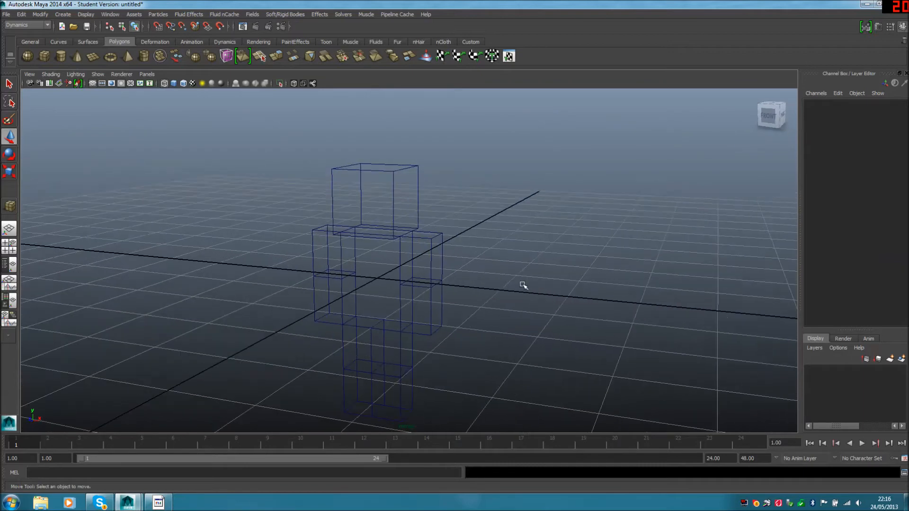
Delete the two leg cubes and undo the deletion.
{"action": "left_click", "coordinate": [402, 328]}
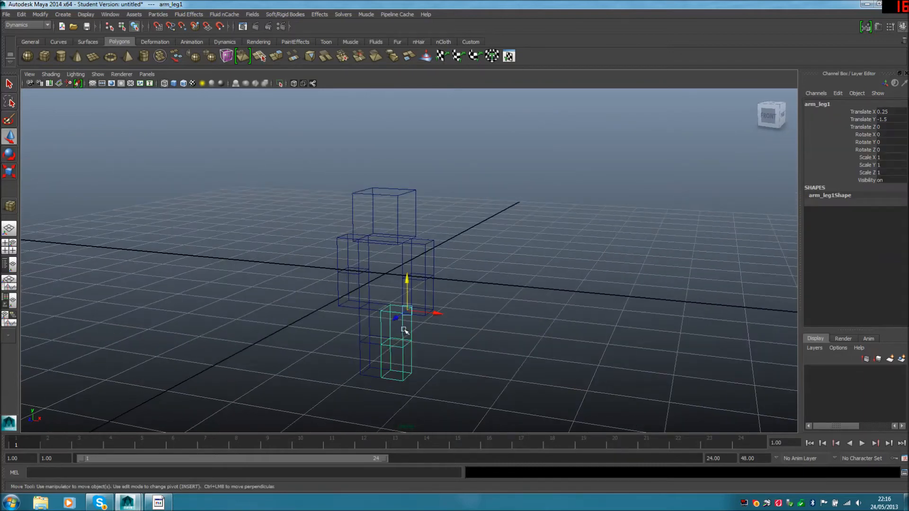
{"action": "left_click", "coordinate": [479, 335]}
{"action": "left_click_drag", "start_coordinate": [347, 331], "coordinate": [466, 339]}
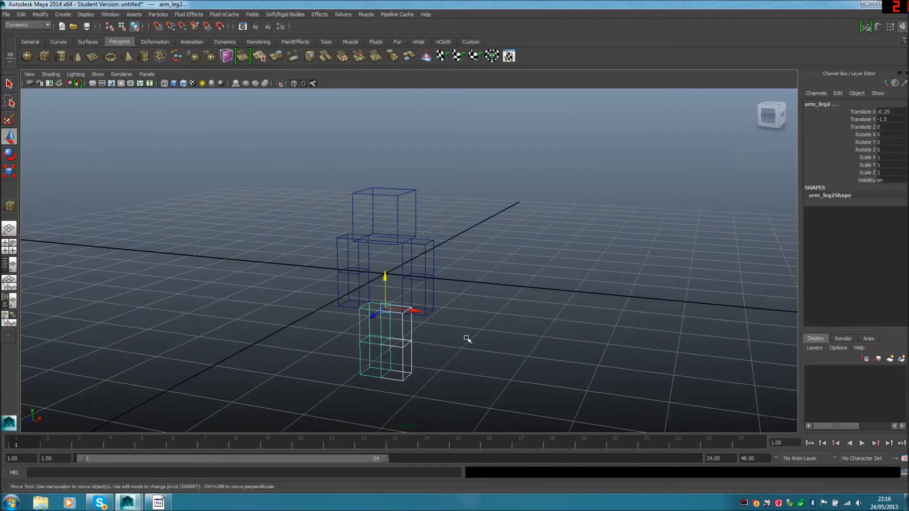
{"action": "key", "text": "Delete"}
{"action": "key", "text": "ctrl+z"}
Select all the character's cubes and raise them together about 2.3 units so the feet stand on the grid.
{"action": "left_click", "coordinate": [479, 303]}
{"action": "left_click_drag", "start_coordinate": [301, 186], "coordinate": [463, 401]}
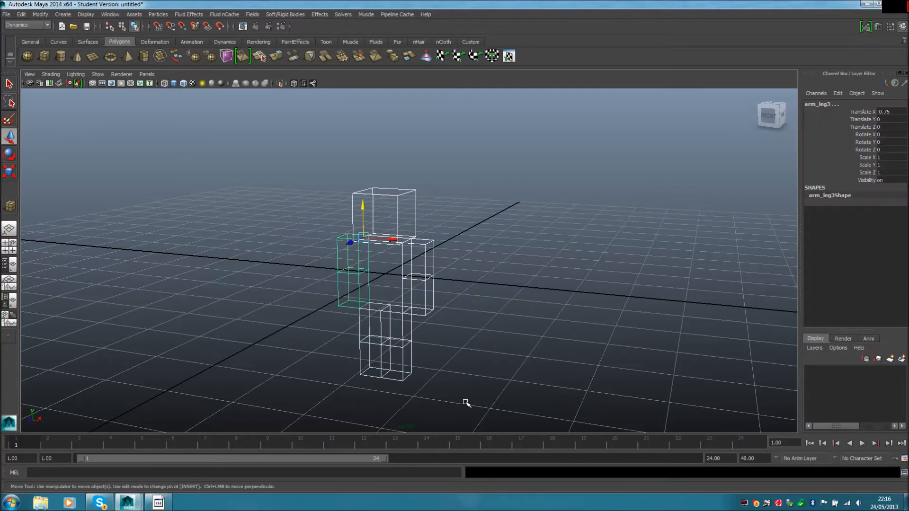
{"action": "left_click_drag", "start_coordinate": [365, 208], "coordinate": [364, 80]}
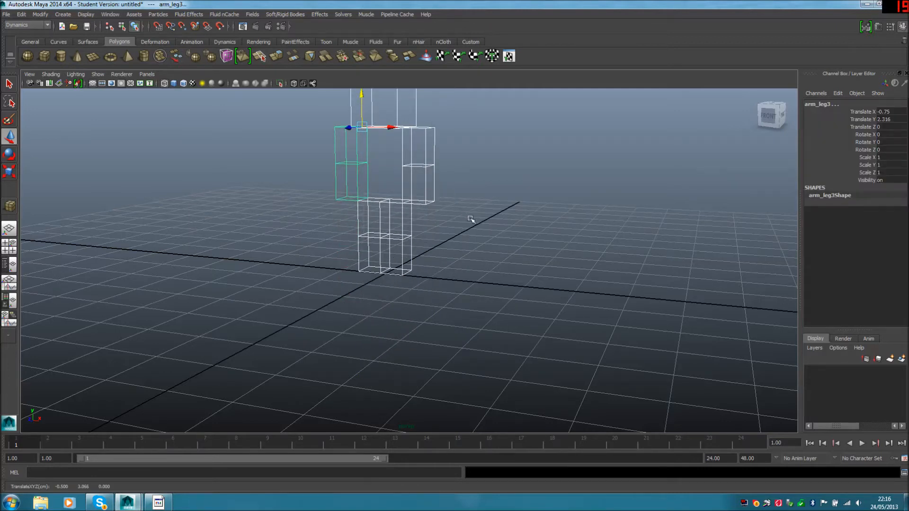
{"action": "left_click", "coordinate": [497, 251]}
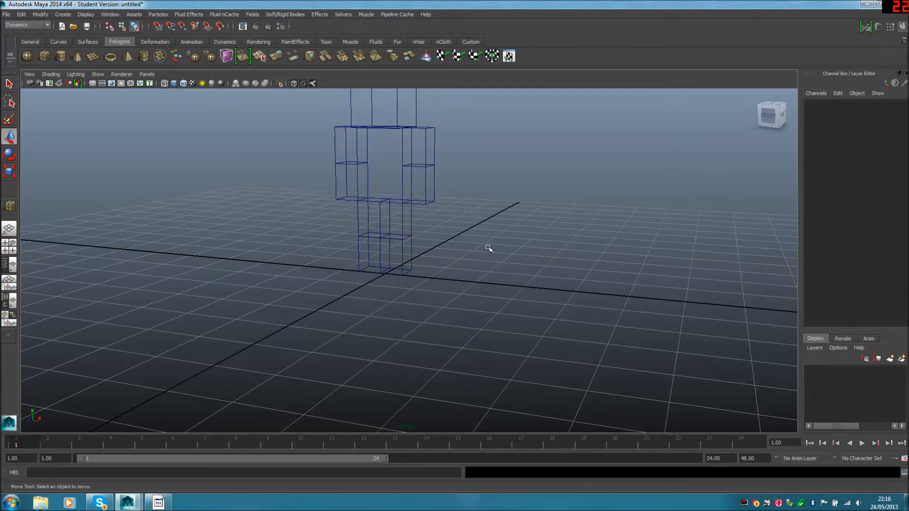
Display the character shaded and inspect it from several angles, switching X-ray display on and off again.
{"action": "left_click", "coordinate": [172, 84]}
{"action": "left_click_drag", "start_coordinate": [229, 189], "coordinate": [249, 251], "text": "alt"}
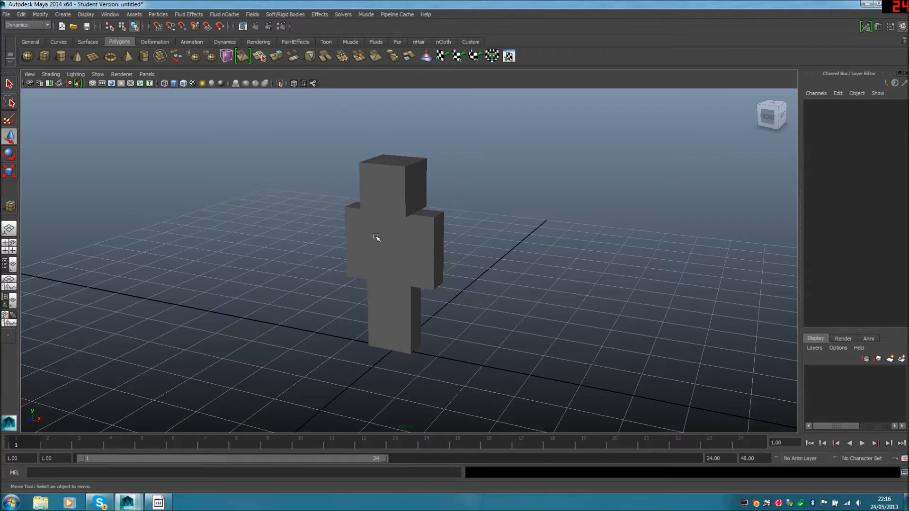
{"action": "left_click", "coordinate": [293, 84]}
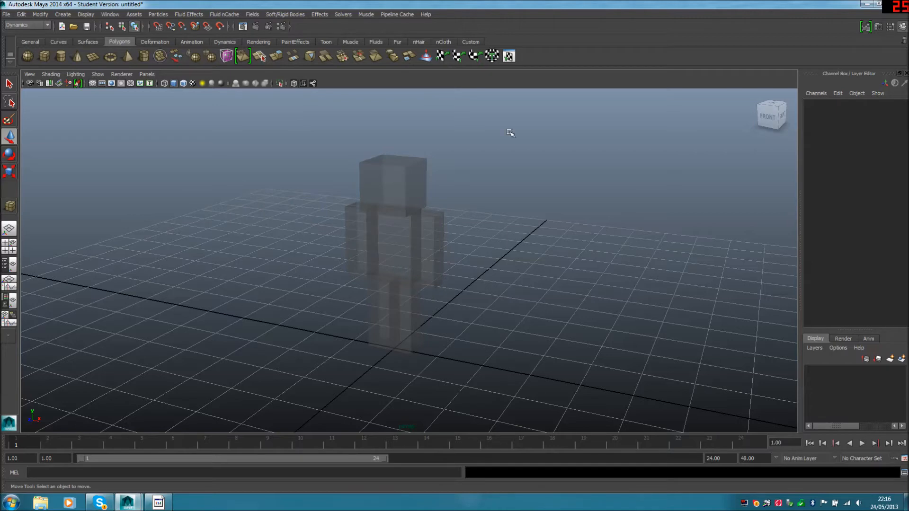
{"action": "left_click", "coordinate": [294, 84]}
{"action": "left_click_drag", "start_coordinate": [268, 185], "coordinate": [304, 179], "text": "alt"}
{"action": "scroll", "coordinate": [304, 179], "scroll_direction": "up", "scroll_amount": 5}
{"action": "middle_click_drag", "start_coordinate": [308, 252], "coordinate": [308, 175], "text": "alt"}
{"action": "left_click_drag", "start_coordinate": [382, 160], "coordinate": [381, 199], "text": "alt"}
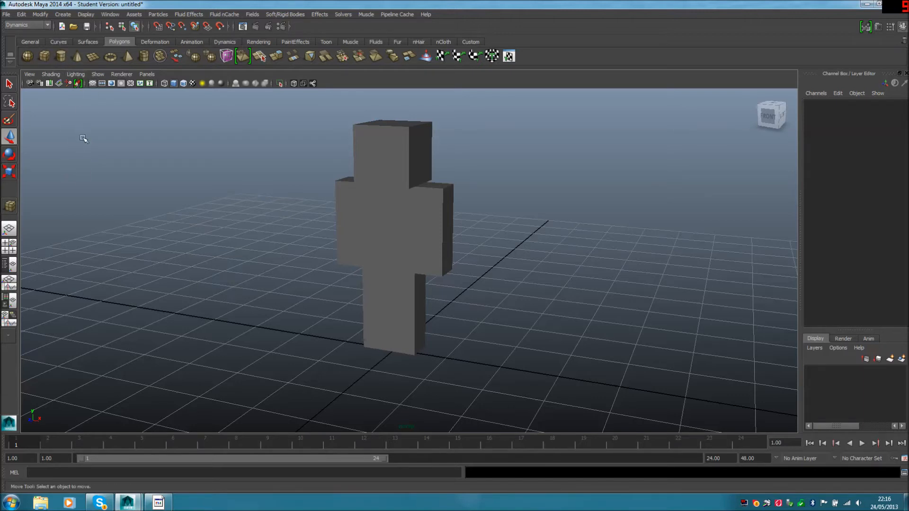
Create a NURBS circle on the grid beside the character, centred at about X -3.5, Z -1.2.
{"action": "left_click", "coordinate": [57, 43]}
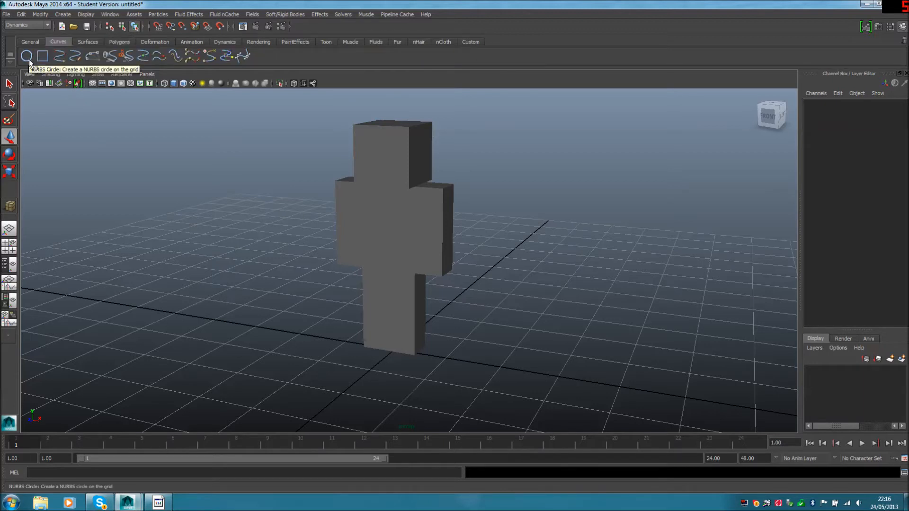
{"action": "left_click", "coordinate": [27, 57]}
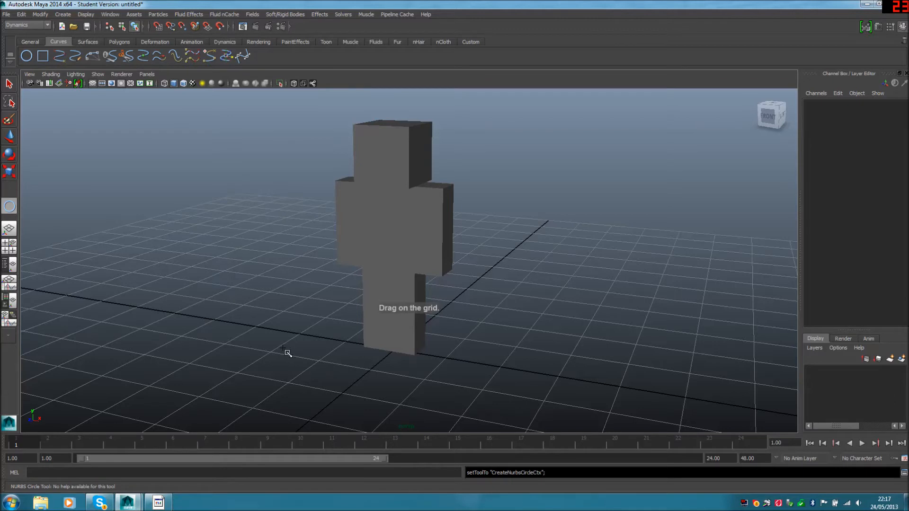
{"action": "left_click_drag", "start_coordinate": [272, 308], "coordinate": [287, 325]}
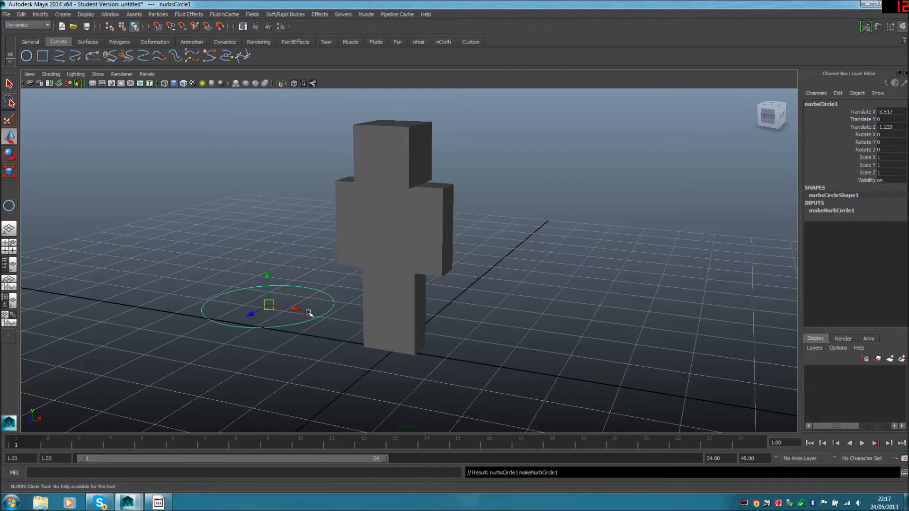
Move the NURBS circle to the grid origin by setting its Translate X, Y and Z to 0.
{"action": "left_click_drag", "start_coordinate": [890, 112], "coordinate": [890, 126]}
{"action": "type", "text": "0"}
{"action": "key", "text": "Return"}
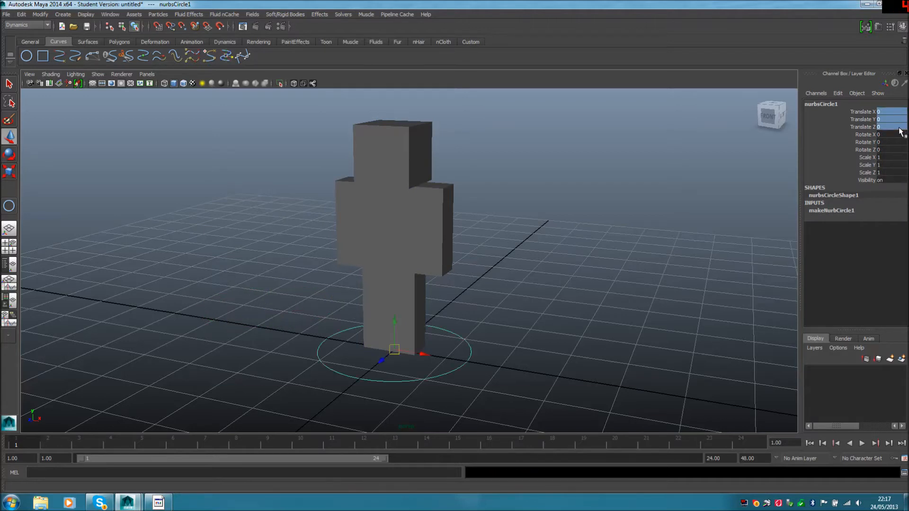
Raise the circle's front and back control vertices together by about 0.46 units, and return the curve to object mode.
{"action": "left_click", "coordinate": [571, 310]}
{"action": "mouse_move", "coordinate": [571, 310]}
{"action": "left_mouse_down", "text": "alt"}
{"action": "mouse_move", "coordinate": [618, 325]}
{"action": "mouse_move", "coordinate": [576, 303]}
{"action": "mouse_move", "coordinate": [586, 311]}
{"action": "left_mouse_up", "text": "alt"}
{"action": "left_click", "coordinate": [468, 340]}
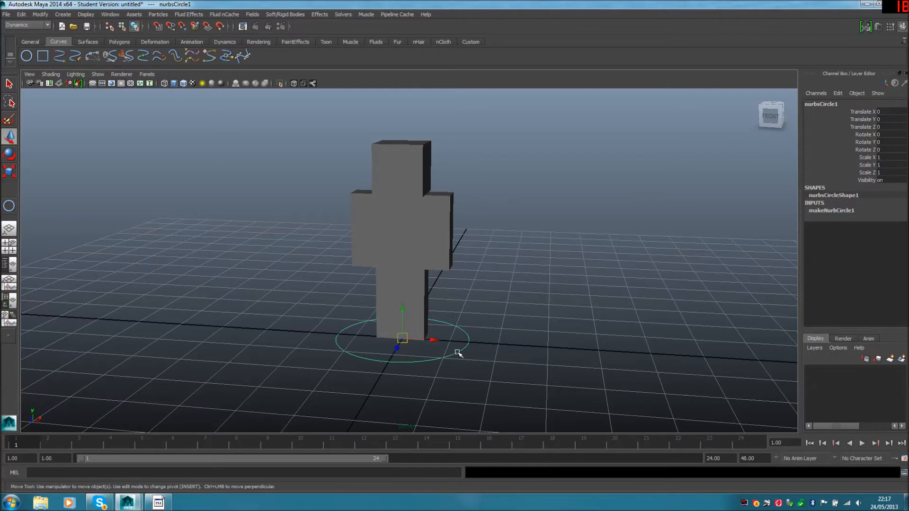
{"action": "right_click_drag", "start_coordinate": [402, 332], "coordinate": [392, 315]}
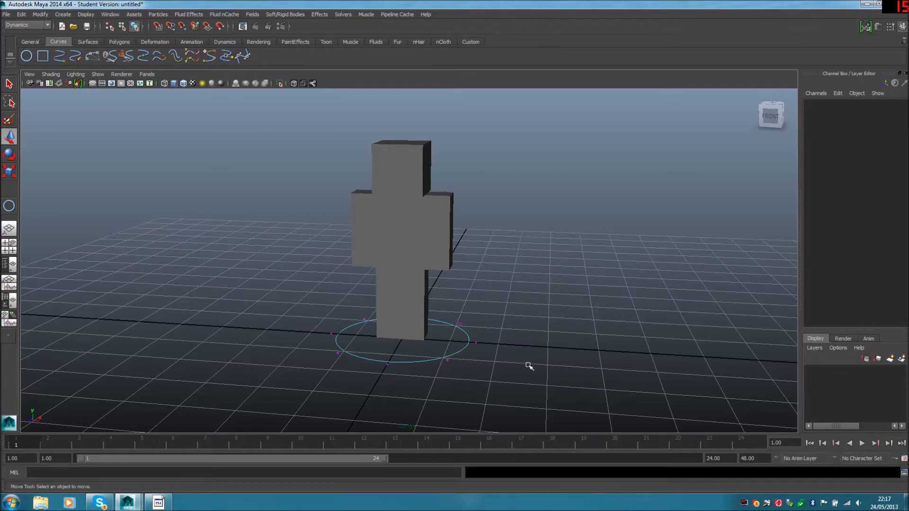
{"action": "scroll", "coordinate": [530, 360], "scroll_direction": "up", "scroll_amount": 5}
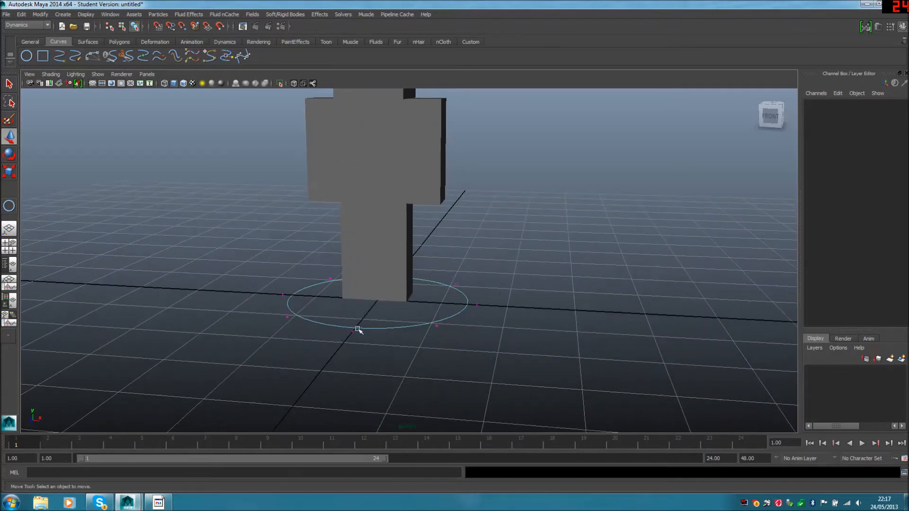
{"action": "left_click", "coordinate": [352, 331]}
{"action": "left_click_drag", "start_coordinate": [514, 311], "coordinate": [478, 283], "text": "alt"}
{"action": "left_click", "coordinate": [474, 281], "text": "shift"}
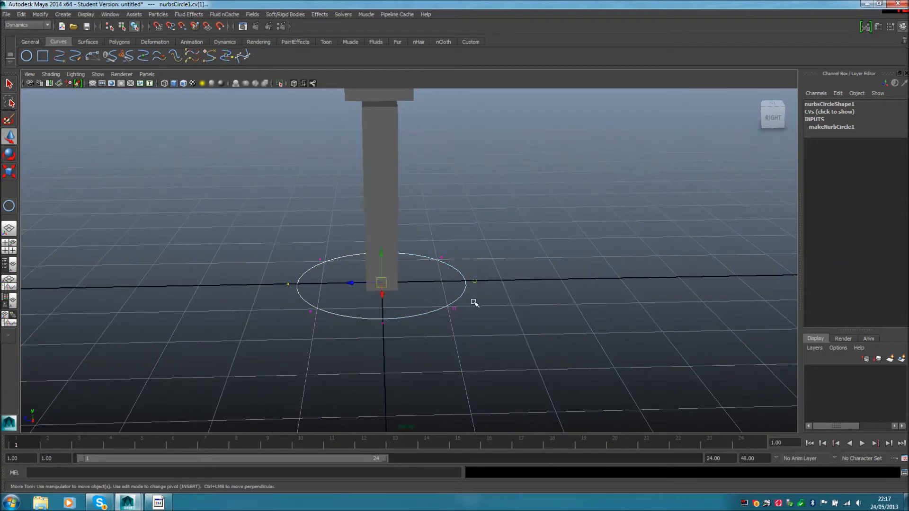
{"action": "left_click_drag", "start_coordinate": [478, 333], "coordinate": [536, 329], "text": "alt"}
{"action": "left_click_drag", "start_coordinate": [371, 268], "coordinate": [372, 239]}
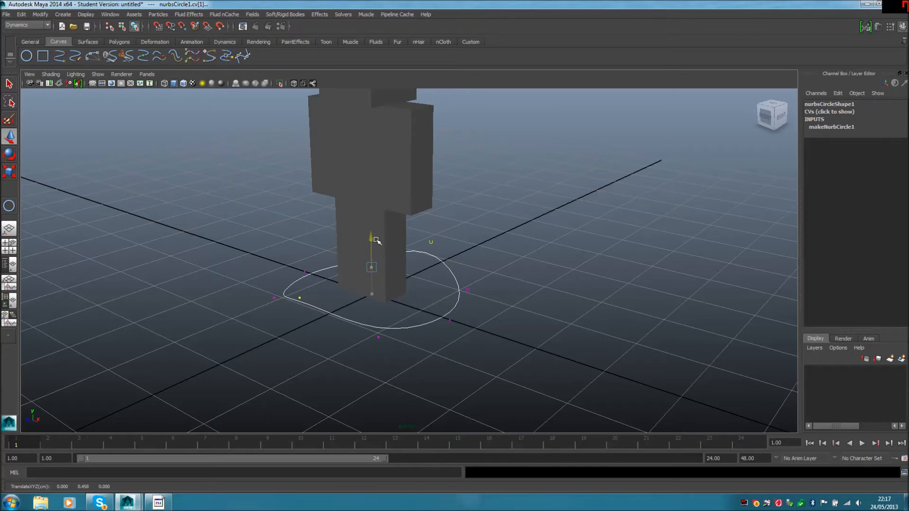
{"action": "right_click_drag", "start_coordinate": [441, 260], "coordinate": [480, 254]}
{"action": "left_click", "coordinate": [503, 302]}
Examine the bent circle around the character's feet from several angles.
{"action": "left_click_drag", "start_coordinate": [473, 338], "coordinate": [455, 298], "text": "alt"}
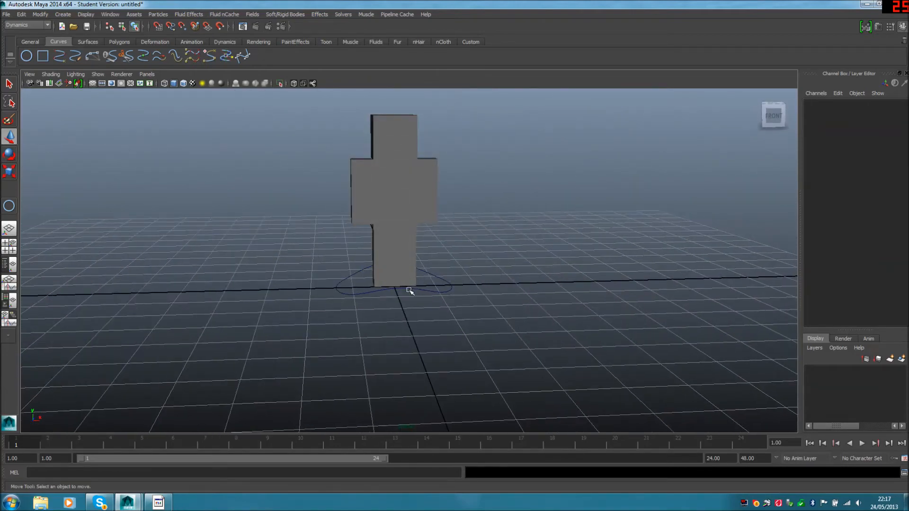
{"action": "left_click_drag", "start_coordinate": [395, 318], "coordinate": [426, 321], "text": "alt"}
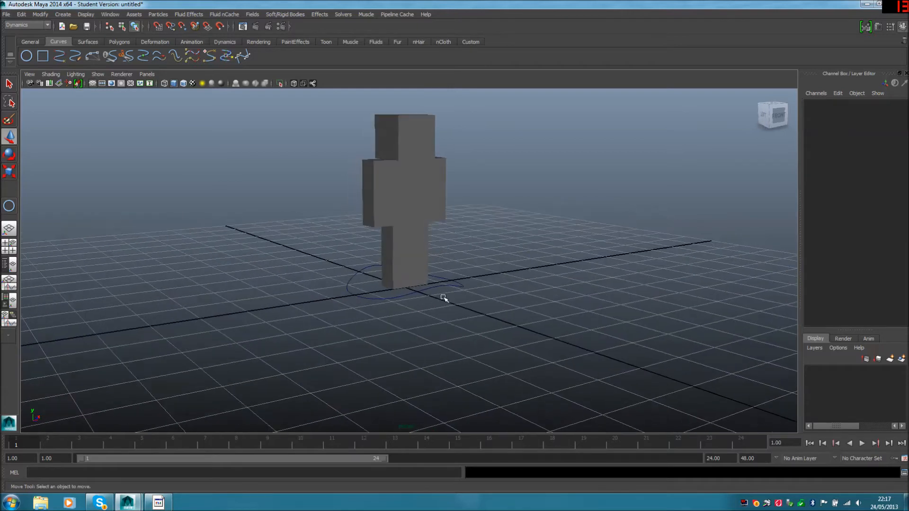
{"action": "left_click_drag", "start_coordinate": [489, 319], "coordinate": [431, 328], "text": "alt"}
{"action": "scroll", "coordinate": [429, 326], "scroll_direction": "up", "scroll_amount": 4}
{"action": "middle_click_drag", "start_coordinate": [428, 306], "coordinate": [430, 304], "text": "alt"}
{"action": "left_click_drag", "start_coordinate": [429, 304], "coordinate": [445, 294], "text": "alt"}
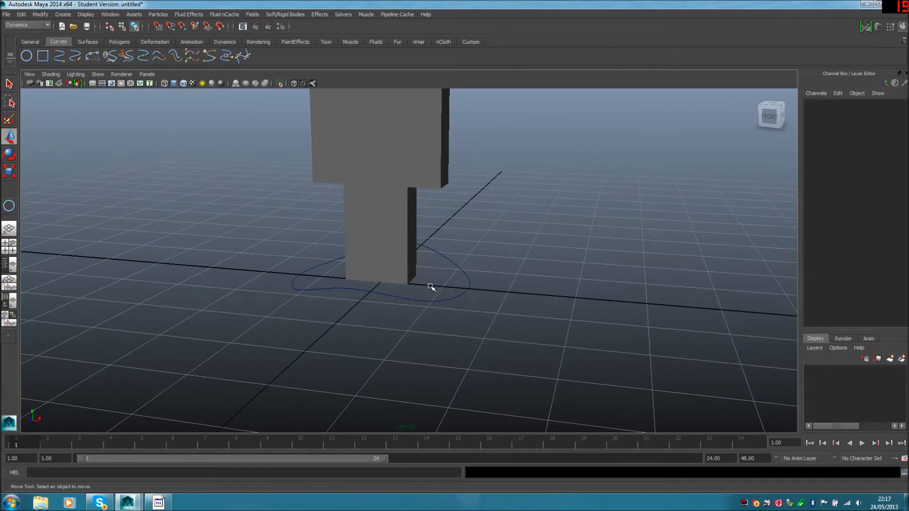
{"action": "scroll", "coordinate": [425, 285], "scroll_direction": "down", "scroll_amount": 2}
{"action": "middle_click_drag", "start_coordinate": [495, 270], "coordinate": [492, 323], "text": "alt"}
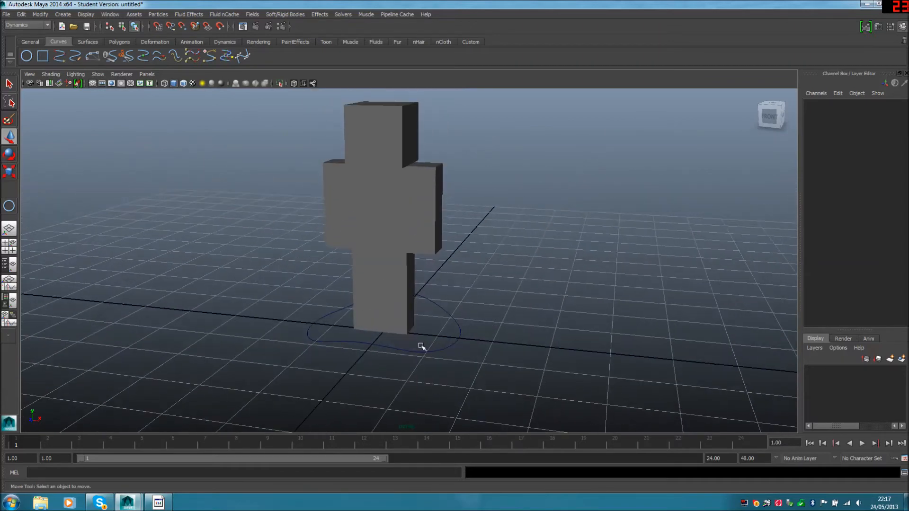
{"action": "left_click", "coordinate": [404, 351]}
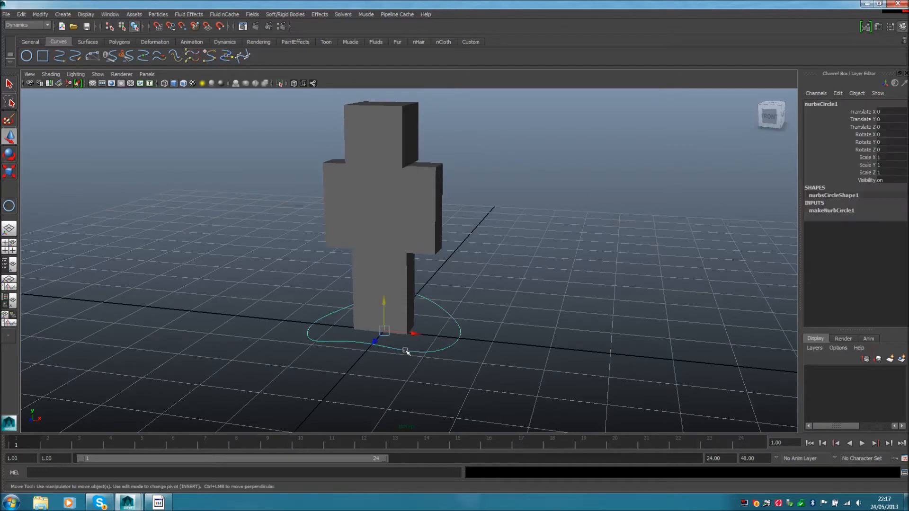
{"action": "left_click", "coordinate": [414, 334]}
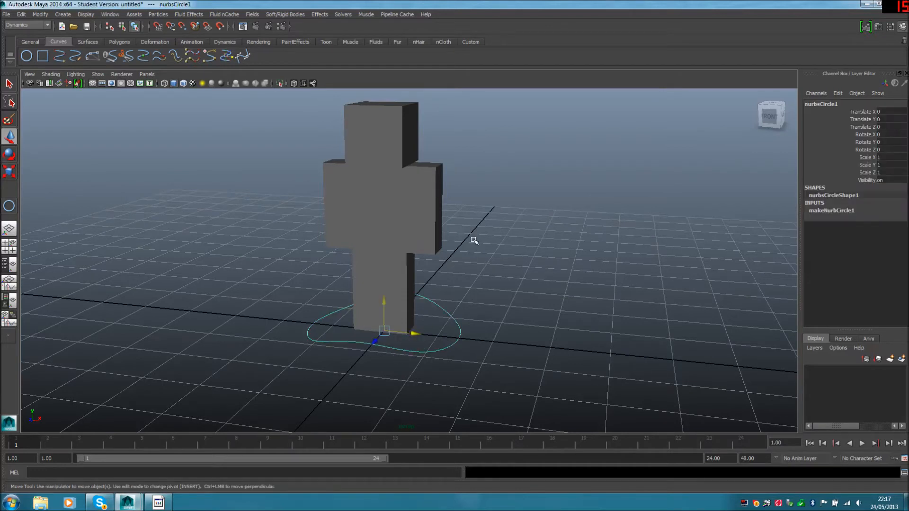
{"action": "left_click", "coordinate": [492, 190]}
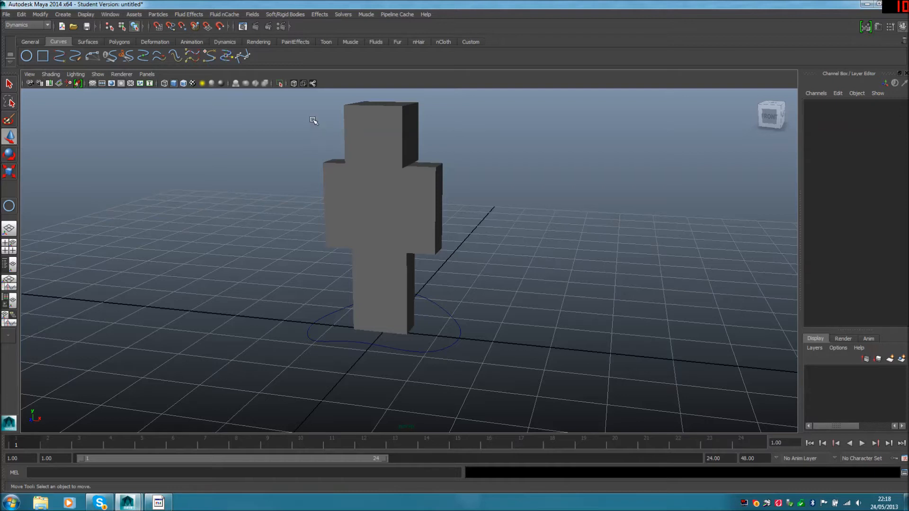
{"action": "left_click_drag", "start_coordinate": [258, 94], "coordinate": [540, 295]}
{"action": "left_click", "coordinate": [540, 292]}
{"action": "left_click", "coordinate": [431, 353]}
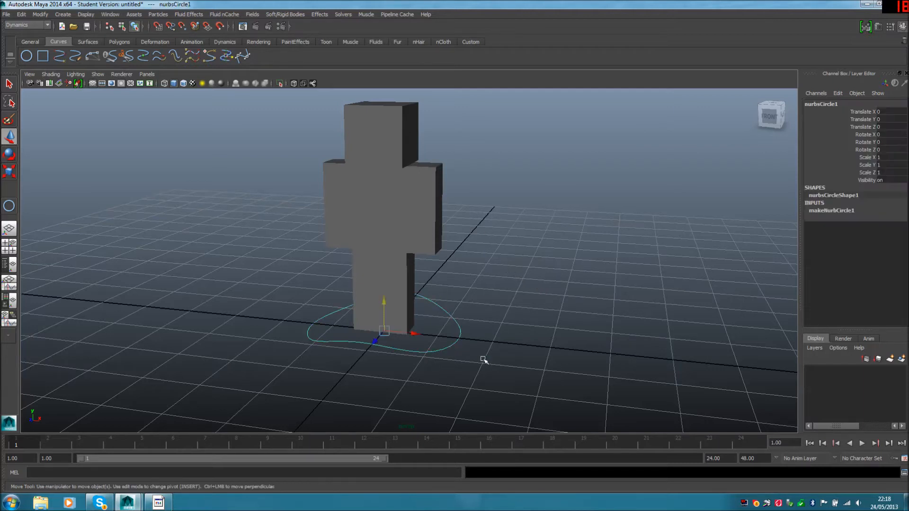
{"action": "left_click", "coordinate": [506, 345]}
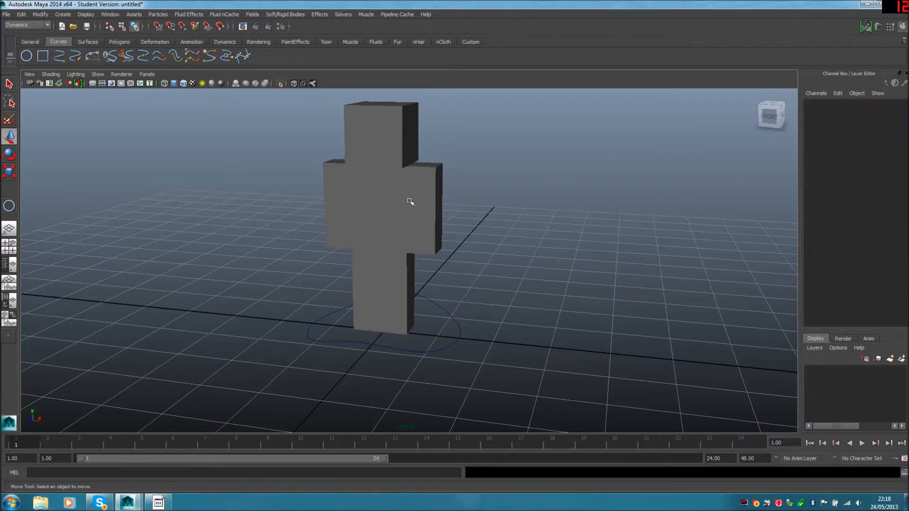
{"action": "left_click_drag", "start_coordinate": [443, 219], "coordinate": [507, 201], "text": "alt"}
{"action": "middle_click_drag", "start_coordinate": [506, 201], "coordinate": [501, 237], "text": "alt"}
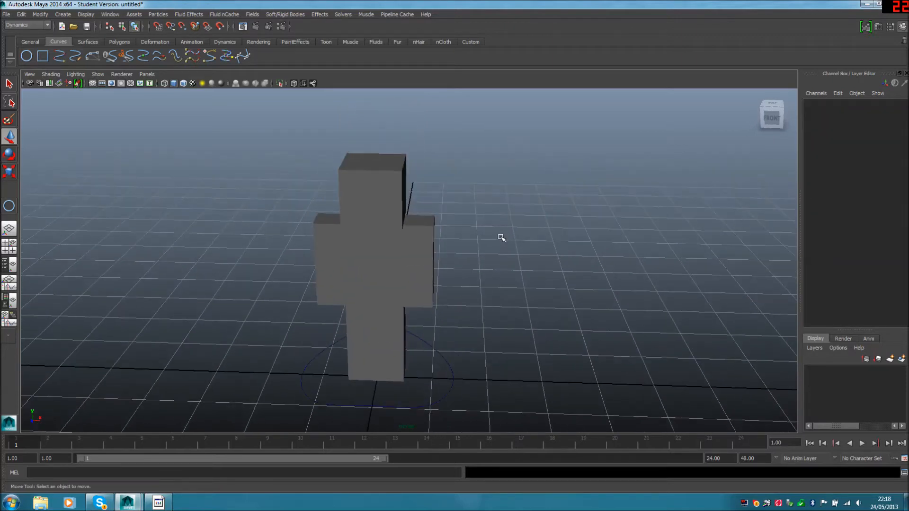
{"action": "scroll", "coordinate": [501, 235], "scroll_direction": "up", "scroll_amount": 5}
{"action": "left_click_drag", "start_coordinate": [500, 226], "coordinate": [499, 218], "text": "alt"}
{"action": "scroll", "coordinate": [499, 217], "scroll_direction": "down", "scroll_amount": 6}
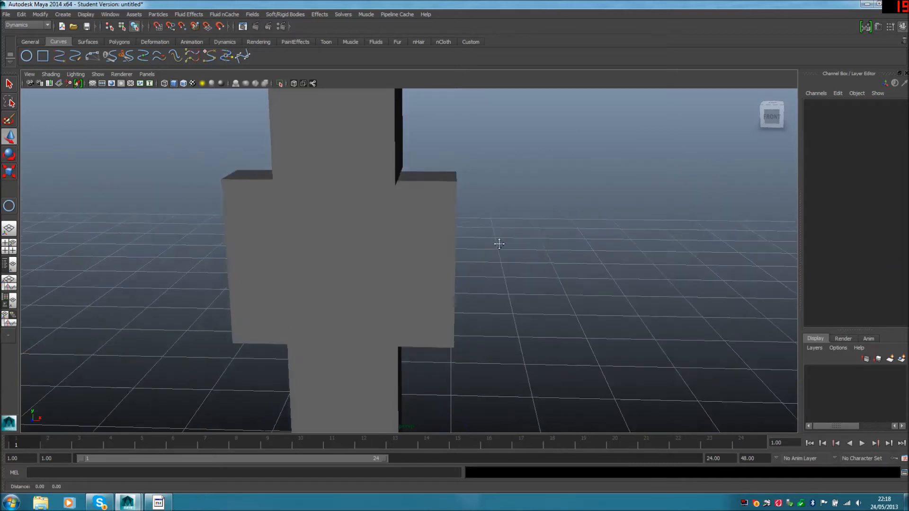
Try moving the head and the positive-X arm together about 2.2 units along X, and undo the move.
{"action": "left_click", "coordinate": [385, 223]}
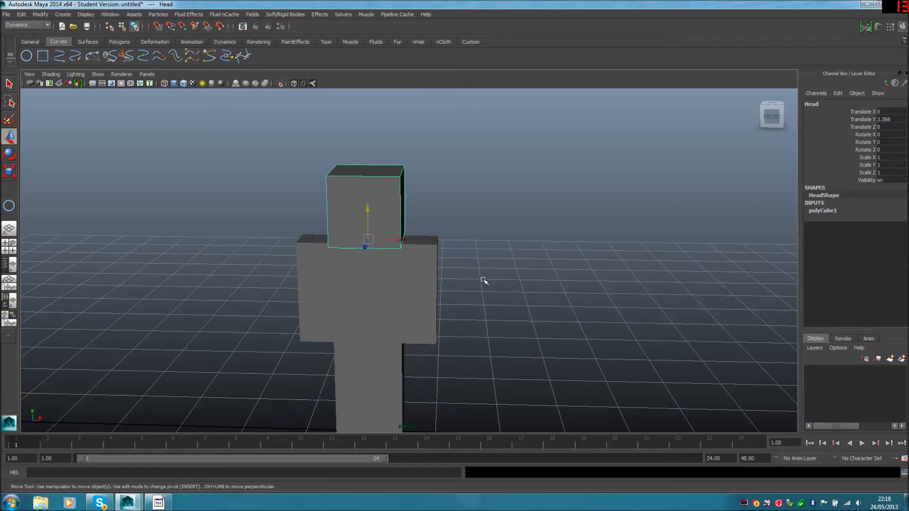
{"action": "left_click", "coordinate": [520, 293]}
{"action": "left_click", "coordinate": [397, 245]}
{"action": "left_click", "coordinate": [414, 272], "text": "shift"}
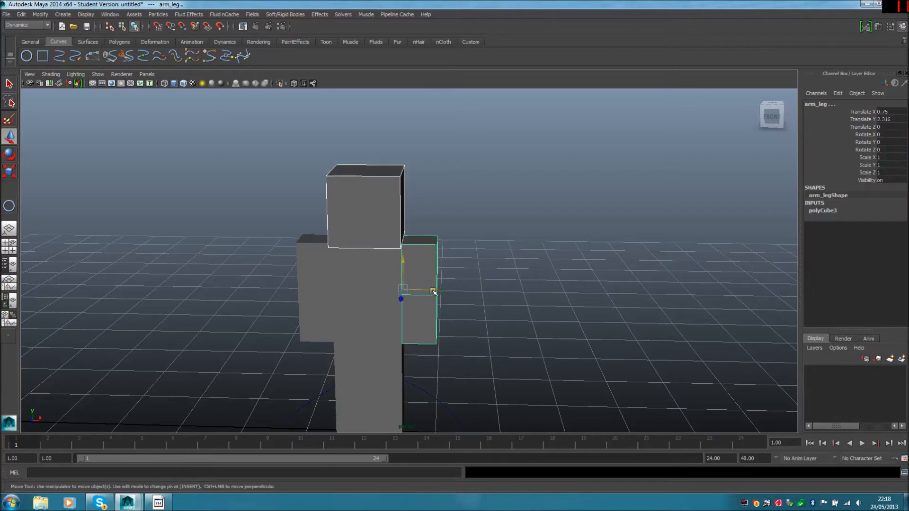
{"action": "left_click", "coordinate": [440, 265]}
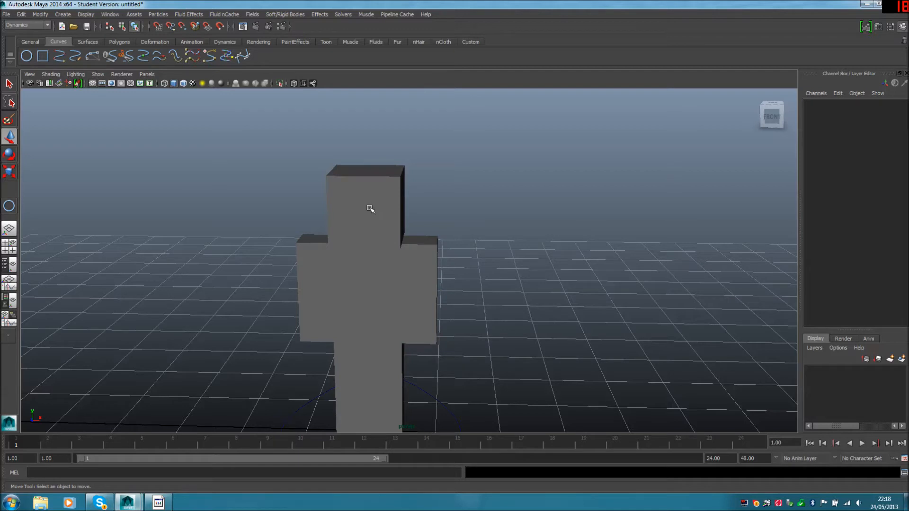
{"action": "left_click", "coordinate": [370, 209]}
{"action": "left_click", "coordinate": [420, 287], "text": "shift"}
{"action": "left_click_drag", "start_coordinate": [433, 290], "coordinate": [589, 292]}
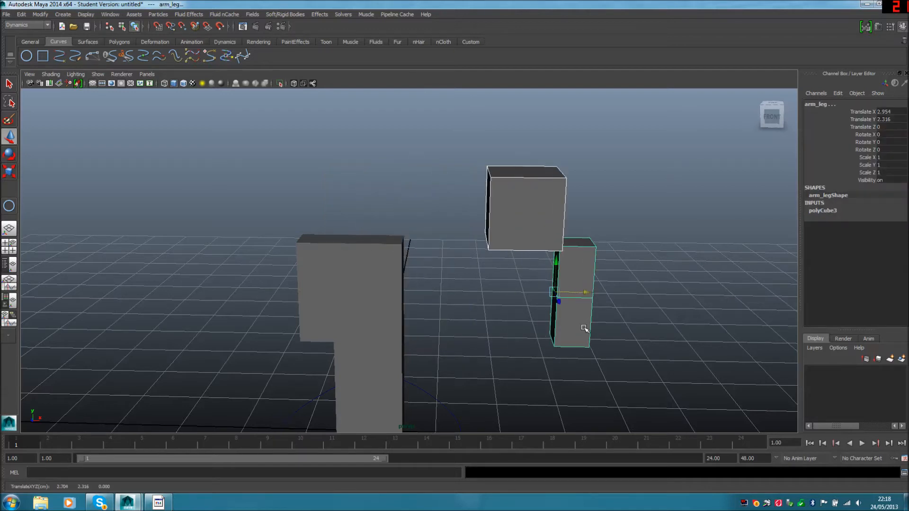
{"action": "key", "text": "ctrl+z"}
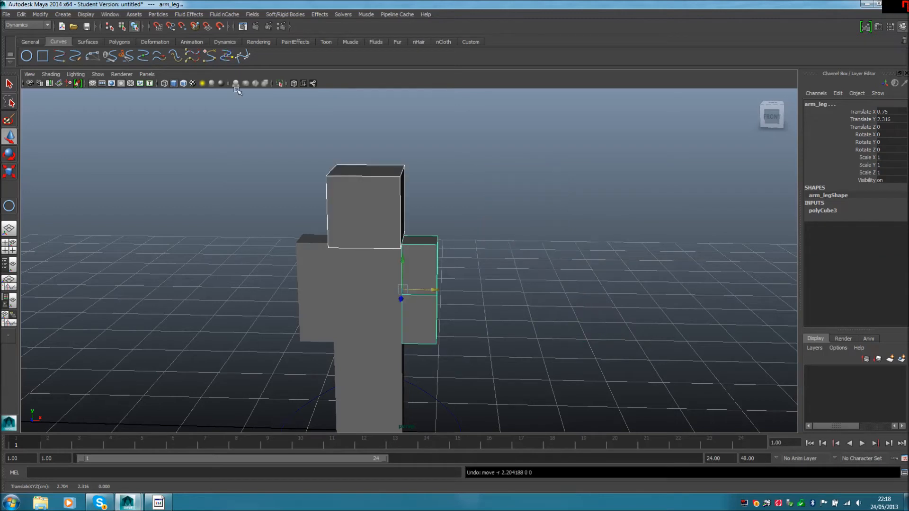
Try rotating the head and the arm together about 77 degrees around Y, and undo the rotation.
{"action": "key", "text": "e"}
{"action": "left_click_drag", "start_coordinate": [406, 304], "coordinate": [446, 304]}
{"action": "left_click_drag", "start_coordinate": [513, 303], "coordinate": [472, 310], "text": "alt"}
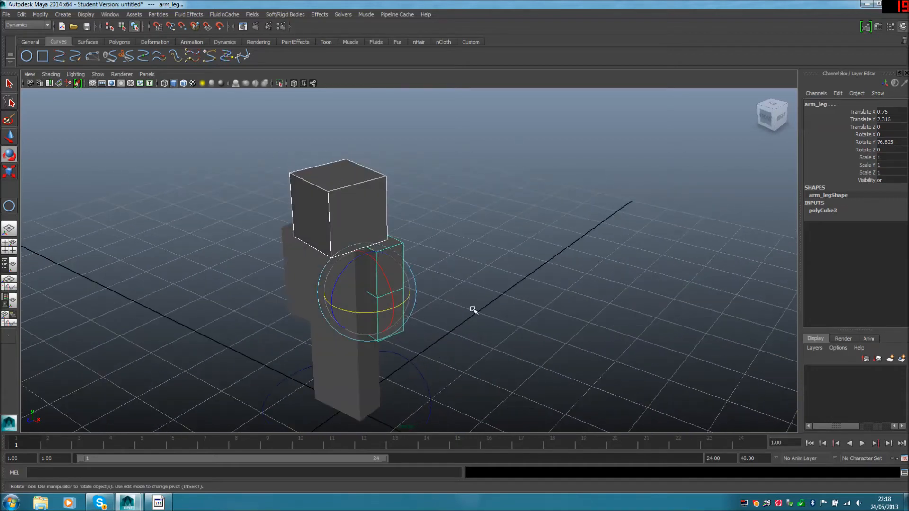
{"action": "key", "text": "ctrl+z"}
{"action": "left_click", "coordinate": [472, 293]}
{"action": "left_click_drag", "start_coordinate": [465, 326], "coordinate": [482, 297], "text": "alt"}
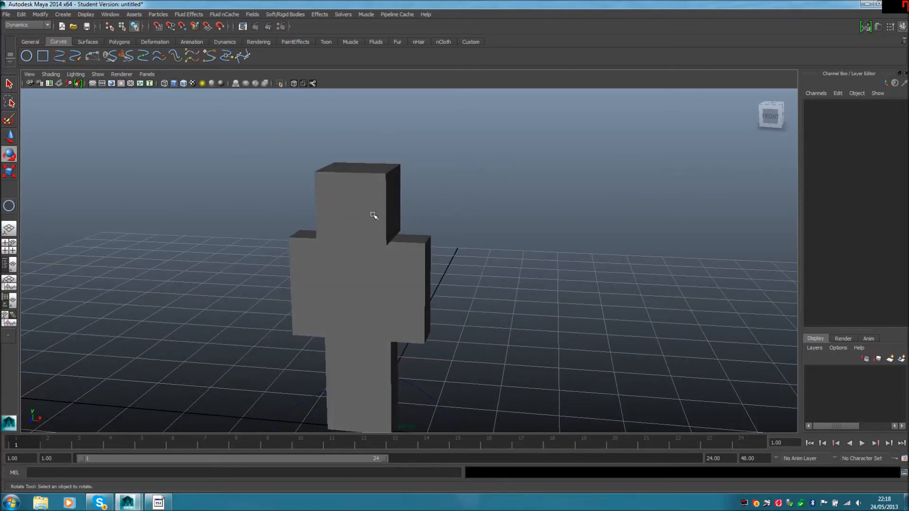
Parent the positive-X arm to the head.
{"action": "left_click", "coordinate": [409, 252]}
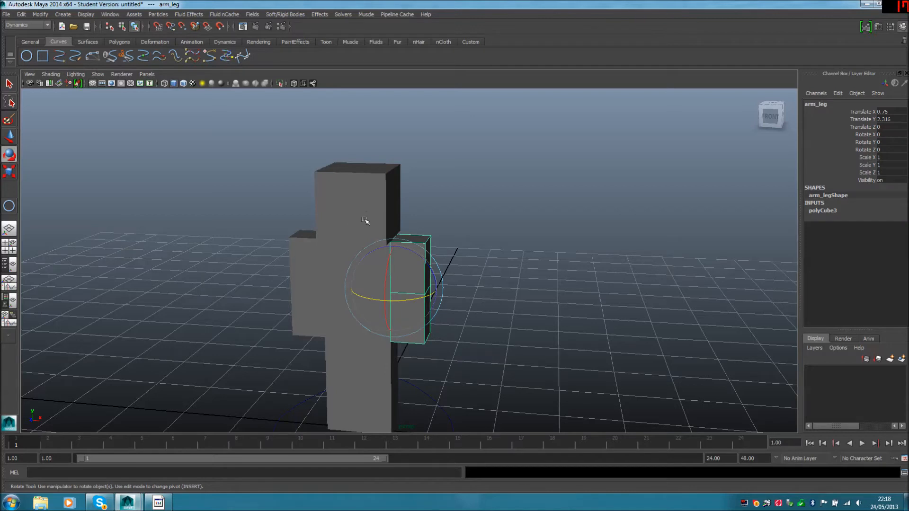
{"action": "left_click", "coordinate": [368, 199]}
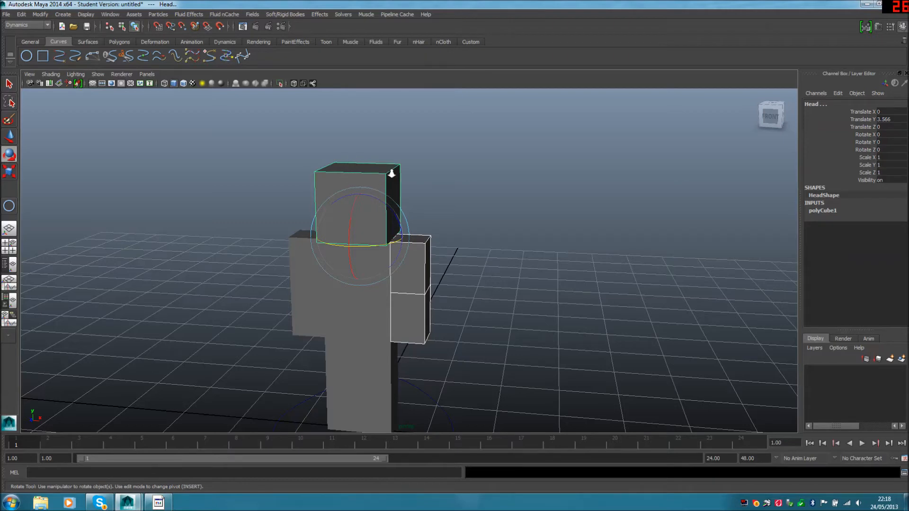
{"action": "scroll", "coordinate": [384, 176], "scroll_direction": "up", "scroll_amount": 3}
{"action": "scroll", "coordinate": [367, 169], "scroll_direction": "down", "scroll_amount": 6}
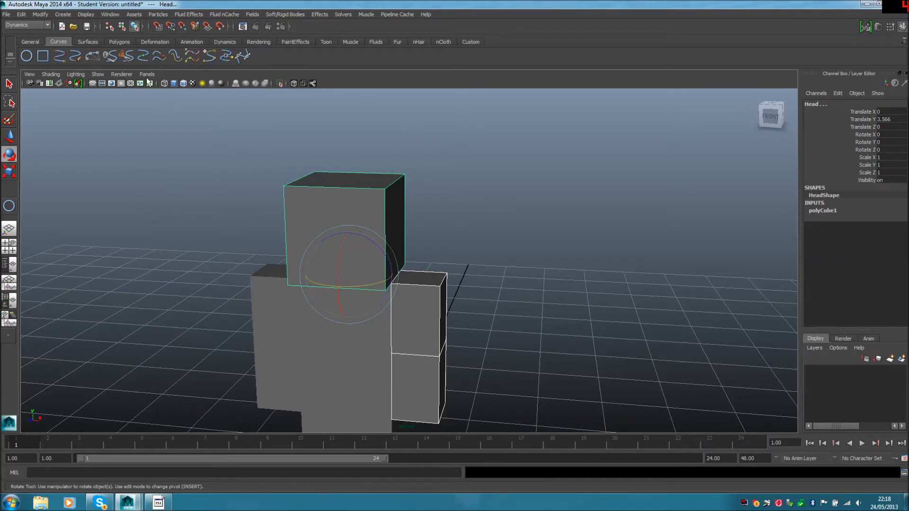
{"action": "left_click", "coordinate": [22, 15]}
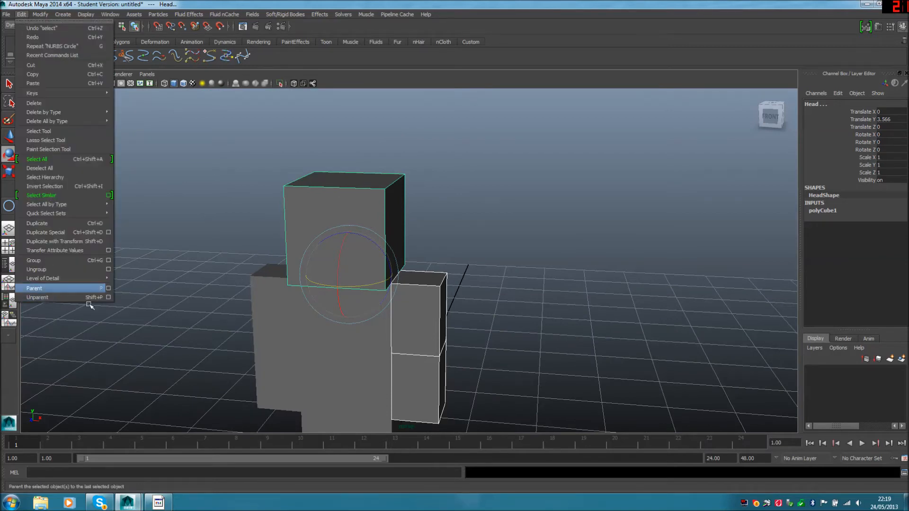
{"action": "left_click", "coordinate": [329, 215]}
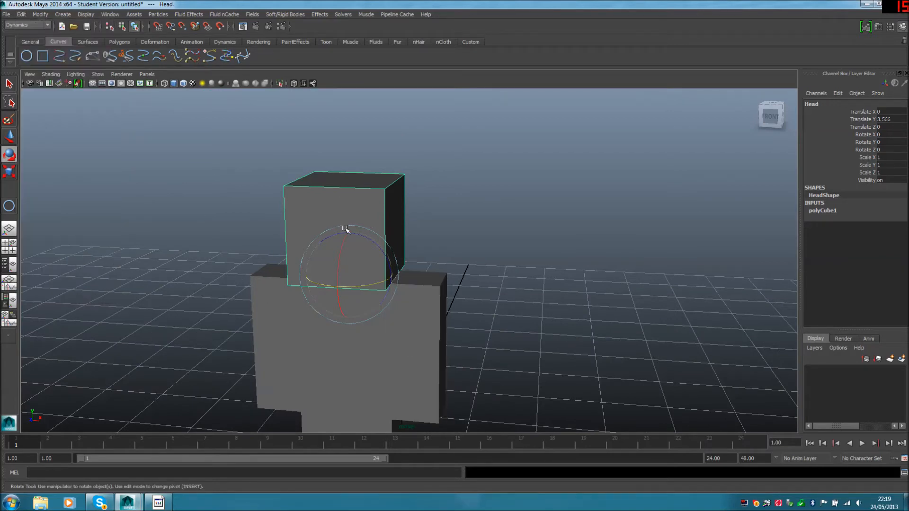
{"action": "left_click", "coordinate": [400, 302]}
{"action": "left_click", "coordinate": [364, 229]}
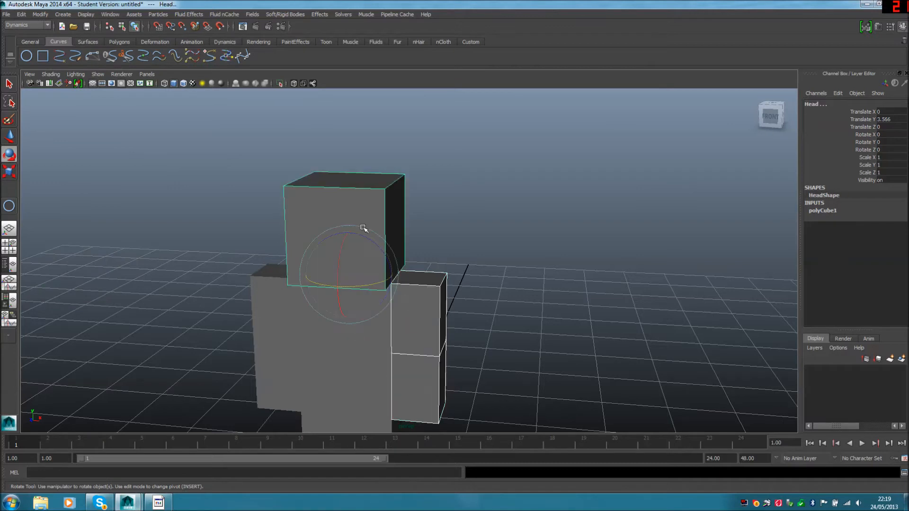
{"action": "key", "text": "p"}
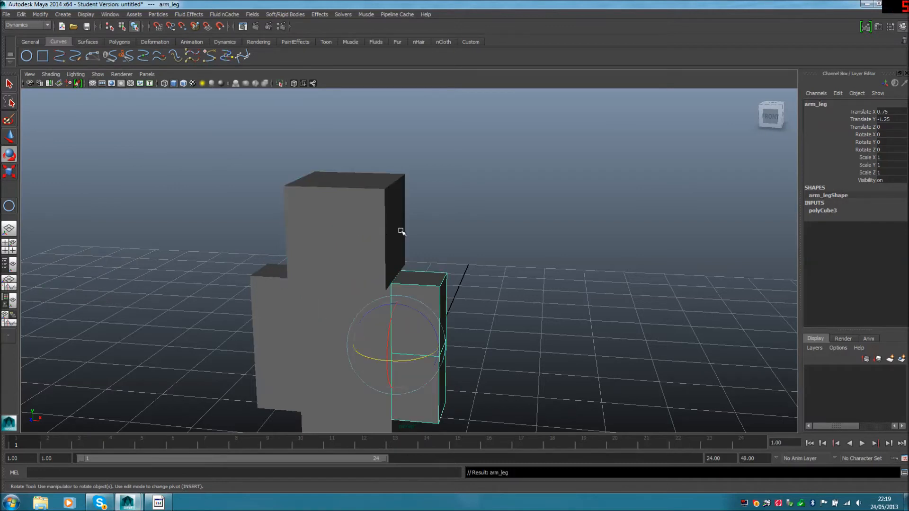
Move the parented arm to about X 2.51, Y -0.8, Z -0.45, and move the head to about X 4.63.
{"action": "left_click", "coordinate": [537, 298]}
{"action": "left_click", "coordinate": [415, 305]}
{"action": "left_click", "coordinate": [9, 137]}
{"action": "left_click_drag", "start_coordinate": [396, 347], "coordinate": [456, 336]}
{"action": "left_click", "coordinate": [457, 336]}
{"action": "left_click", "coordinate": [363, 209]}
{"action": "scroll", "coordinate": [397, 237], "scroll_direction": "down", "scroll_amount": 5}
{"action": "left_click_drag", "start_coordinate": [410, 271], "coordinate": [655, 270]}
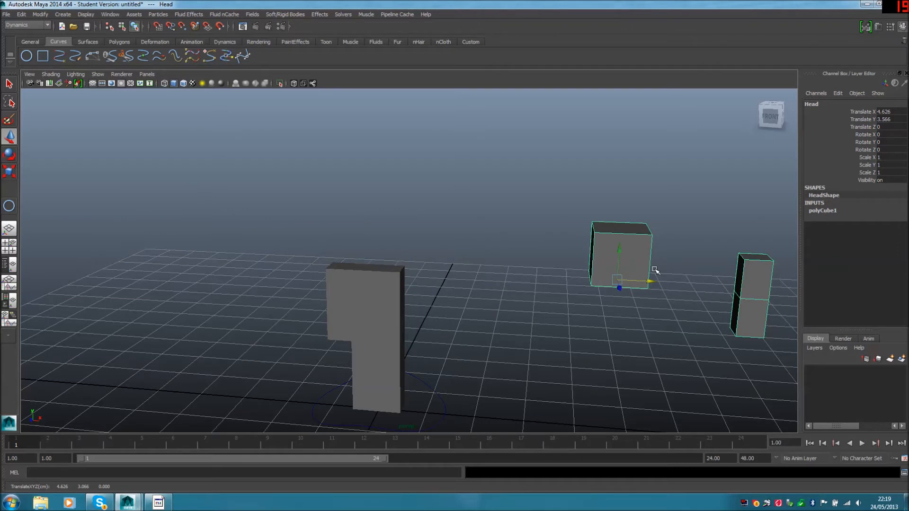
Undo the head and arm moves and the parenting of the arm to the head, and clear the selection.
{"action": "key", "text": "ctrl+z"}
{"action": "key", "text": "ctrl+z"}
{"action": "key", "text": "ctrl+z"}
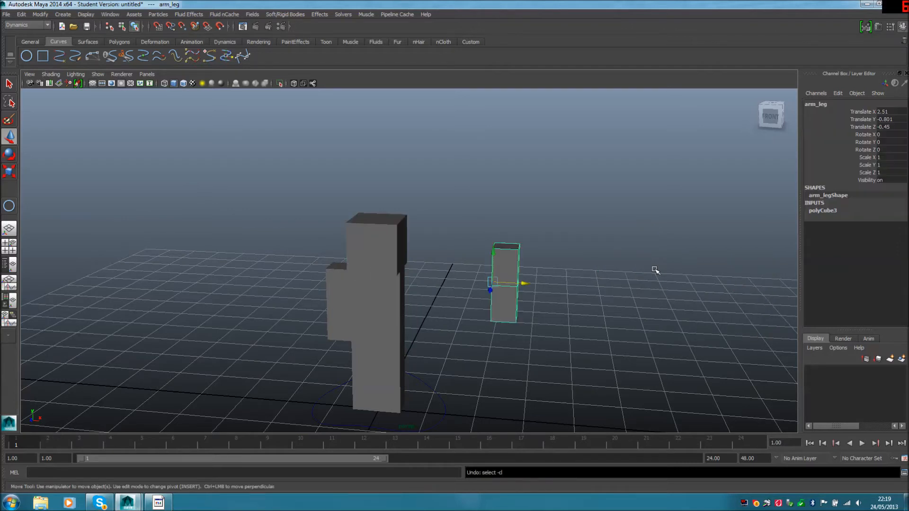
{"action": "key", "text": "ctrl+z"}
{"action": "key", "text": "ctrl+z"}
{"action": "key", "text": "ctrl+z"}
{"action": "key", "text": "ctrl+z"}
{"action": "left_click", "coordinate": [534, 290]}
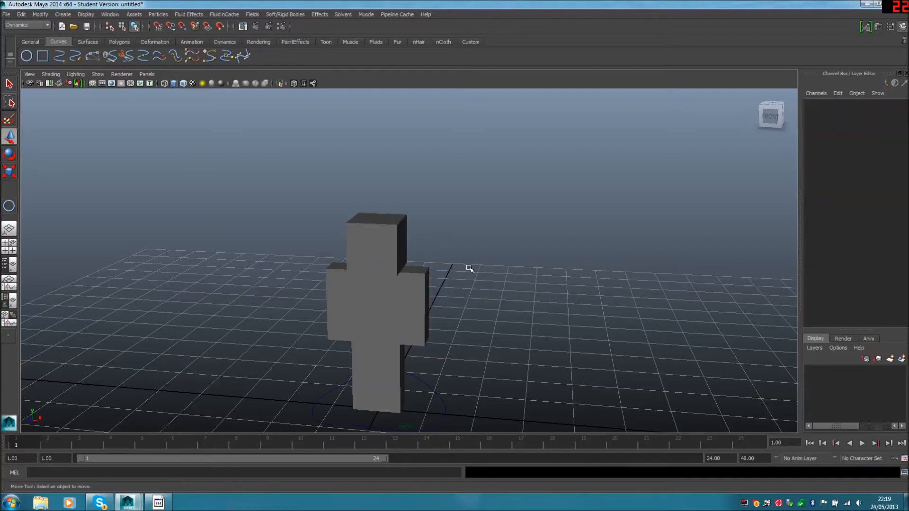
{"action": "left_click_drag", "start_coordinate": [469, 269], "coordinate": [454, 247], "text": "alt"}
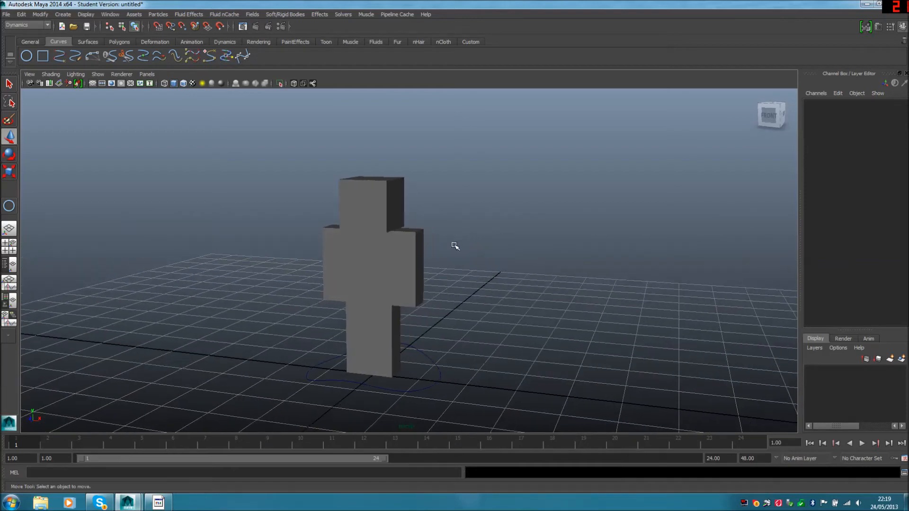
Examine the arm blocks and how they meet the torso, seen from the front in the perspective view.
{"action": "left_click", "coordinate": [411, 252]}
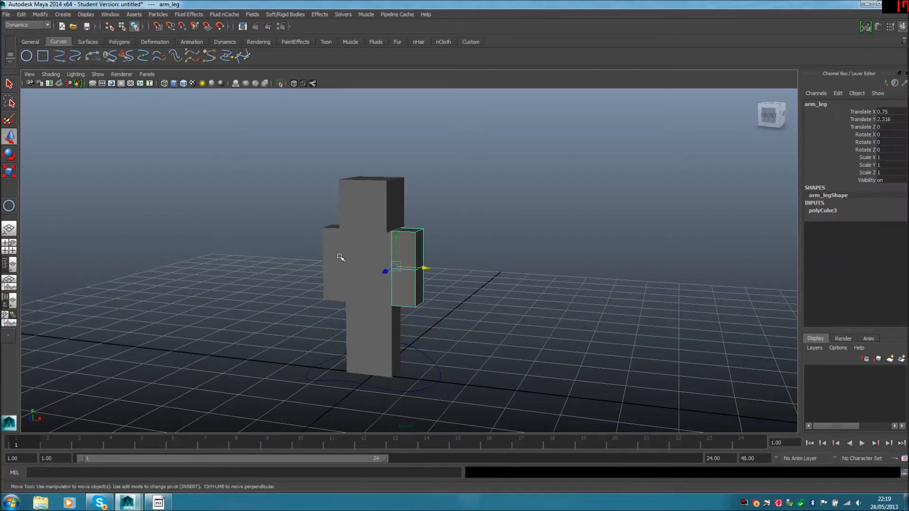
{"action": "left_click", "coordinate": [505, 296]}
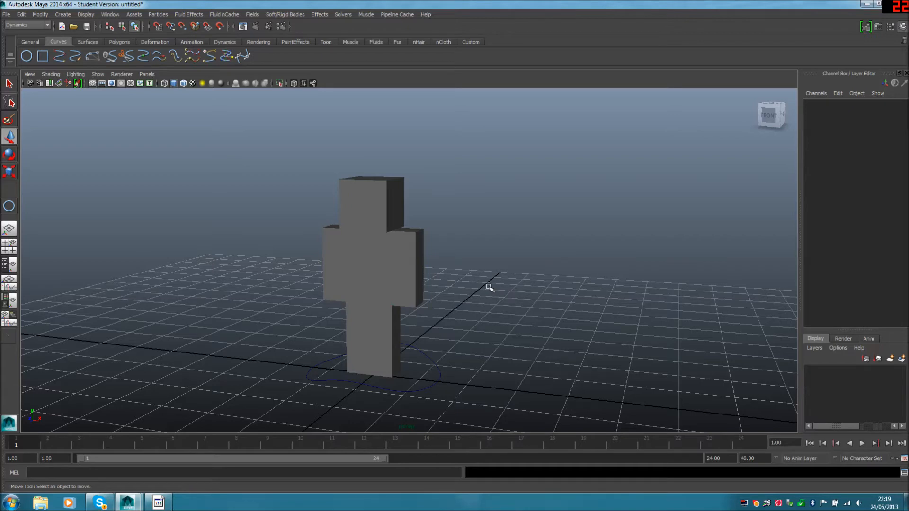
{"action": "left_click", "coordinate": [769, 115]}
{"action": "middle_click_drag", "start_coordinate": [391, 214], "coordinate": [434, 245], "text": "alt"}
{"action": "scroll", "coordinate": [479, 275], "scroll_direction": "up", "scroll_amount": 3}
{"action": "left_click", "coordinate": [393, 365]}
{"action": "left_click", "coordinate": [279, 256]}
{"action": "left_click", "coordinate": [383, 312]}
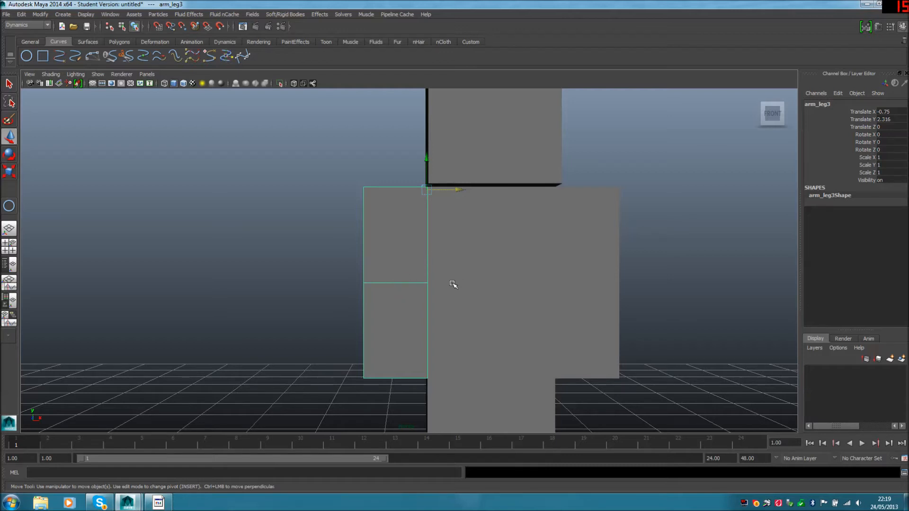
{"action": "scroll", "coordinate": [464, 292], "scroll_direction": "down", "scroll_amount": 3}
{"action": "middle_click_drag", "start_coordinate": [555, 329], "coordinate": [538, 348], "text": "alt"}
{"action": "left_click", "coordinate": [588, 357]}
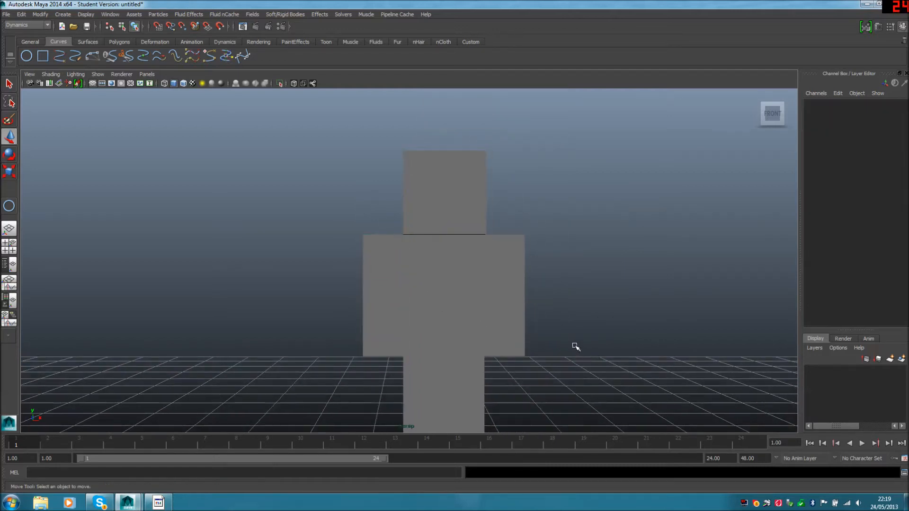
In the side view, set the Joint Tool's short bone radius to 0.1486, long bone length to 5.4286 and long bone radius to 0.1714.
{"action": "key", "text": "space"}
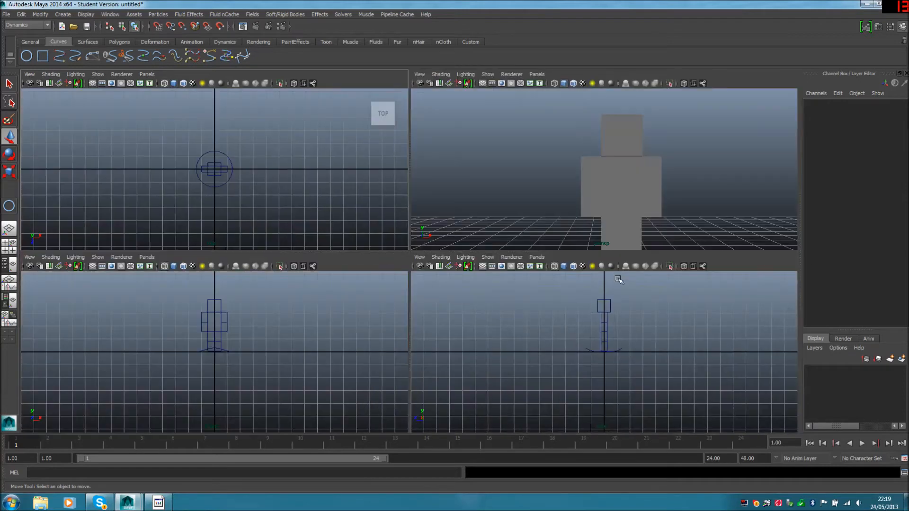
{"action": "key", "text": "space"}
{"action": "scroll", "coordinate": [671, 286], "scroll_direction": "up", "scroll_amount": 5}
{"action": "middle_click_drag", "start_coordinate": [507, 207], "coordinate": [505, 308], "text": "alt"}
{"action": "scroll", "coordinate": [504, 310], "scroll_direction": "up", "scroll_amount": 4}
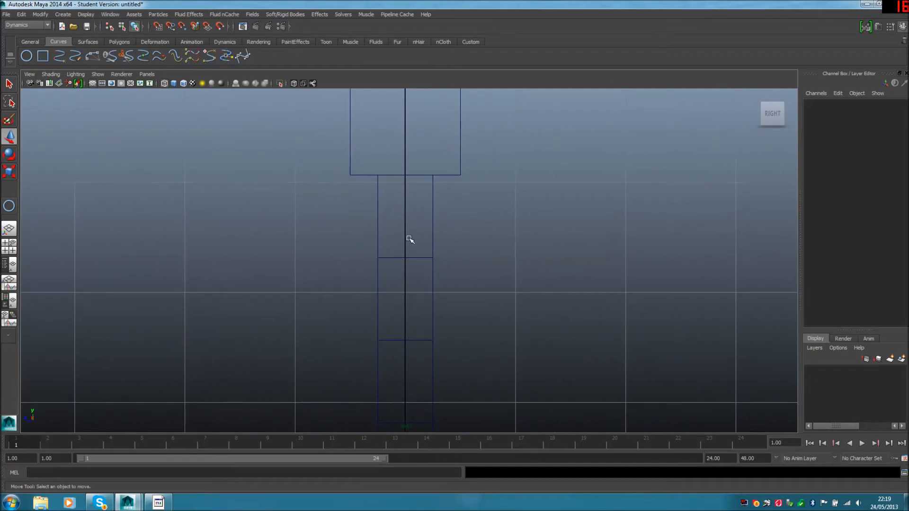
{"action": "left_click", "coordinate": [189, 41]}
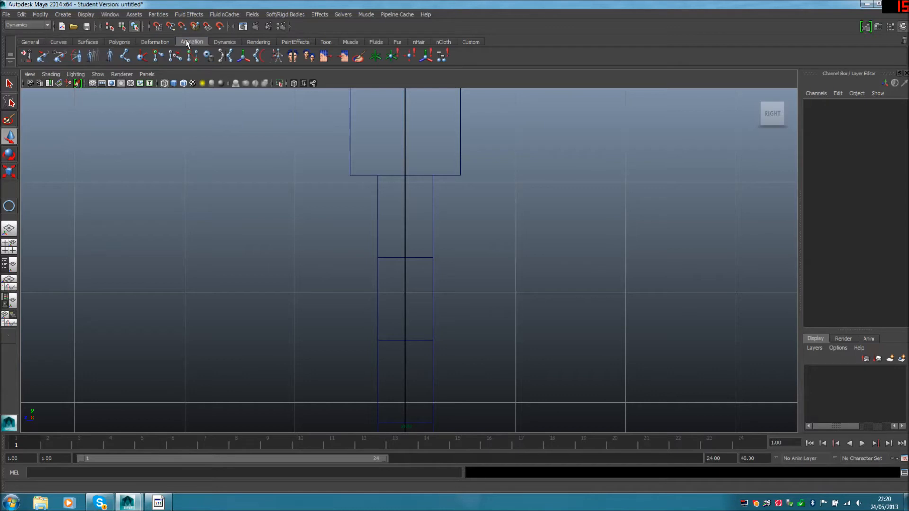
{"action": "left_click", "coordinate": [124, 57]}
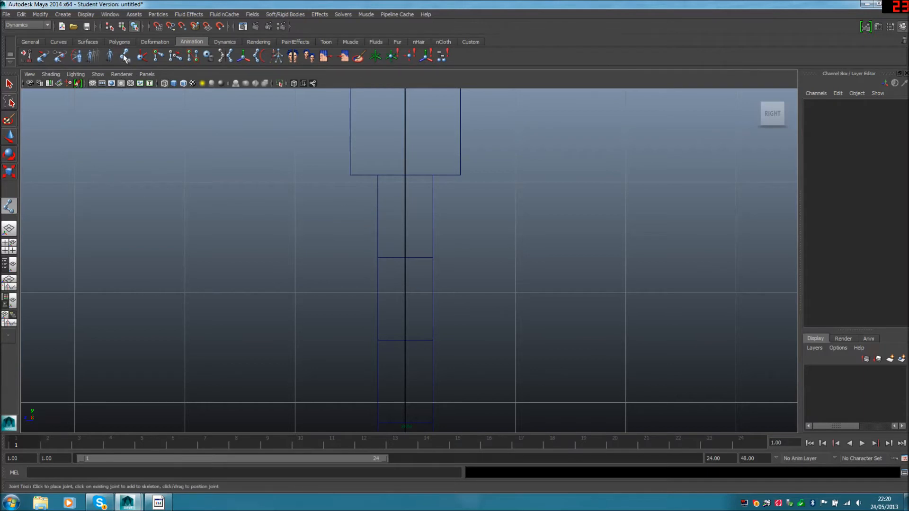
{"action": "key", "text": "w"}
{"action": "double_click", "coordinate": [9, 205]}
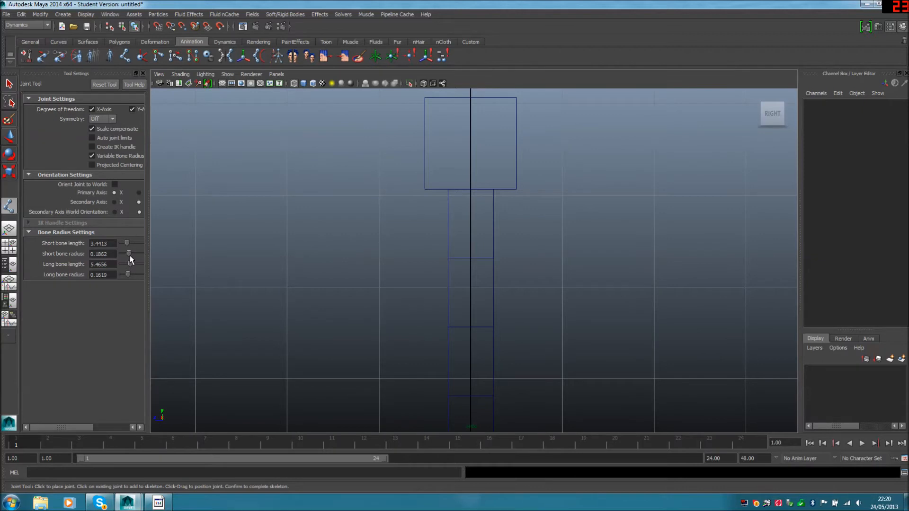
{"action": "left_click_drag", "start_coordinate": [130, 254], "coordinate": [127, 252]}
{"action": "left_click_drag", "start_coordinate": [128, 274], "coordinate": [128, 274]}
Place a three-joint arm chain from the shoulder at about Y 2.99 down to the hand, with bones about 0.684 long, and close the tool settings.
{"action": "left_click", "coordinate": [470, 196]}
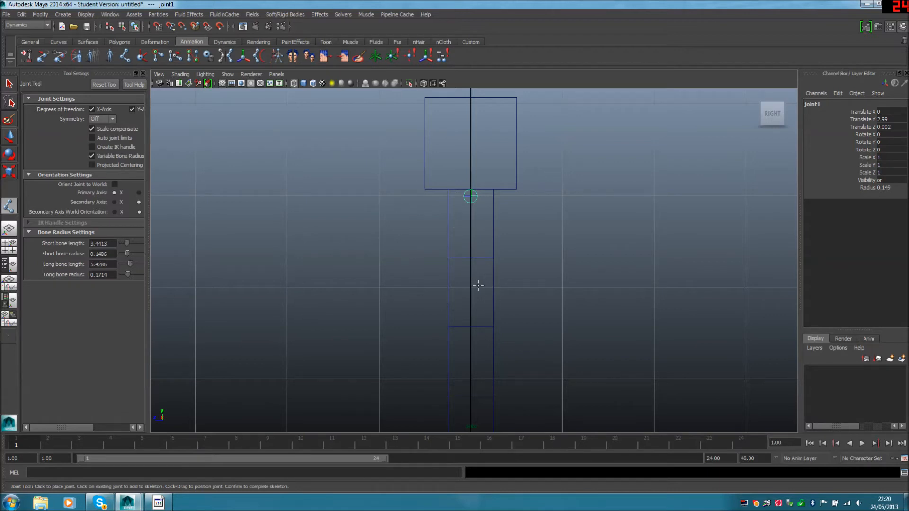
{"action": "left_click", "coordinate": [473, 258]}
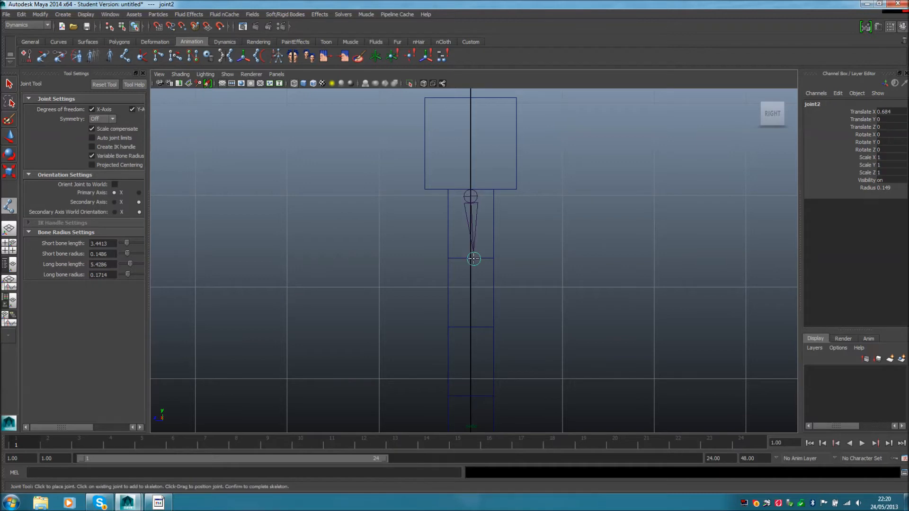
{"action": "left_click", "coordinate": [471, 321]}
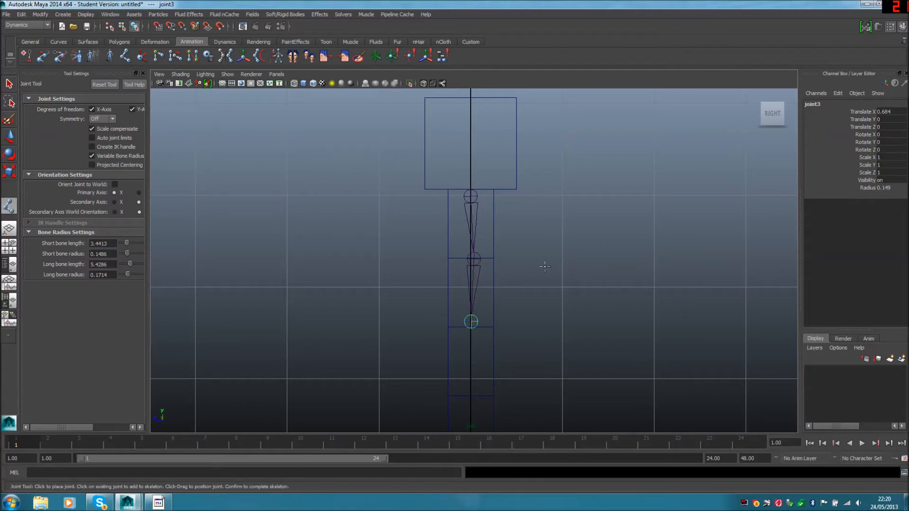
{"action": "middle_click_drag", "start_coordinate": [548, 272], "coordinate": [526, 171], "text": "alt"}
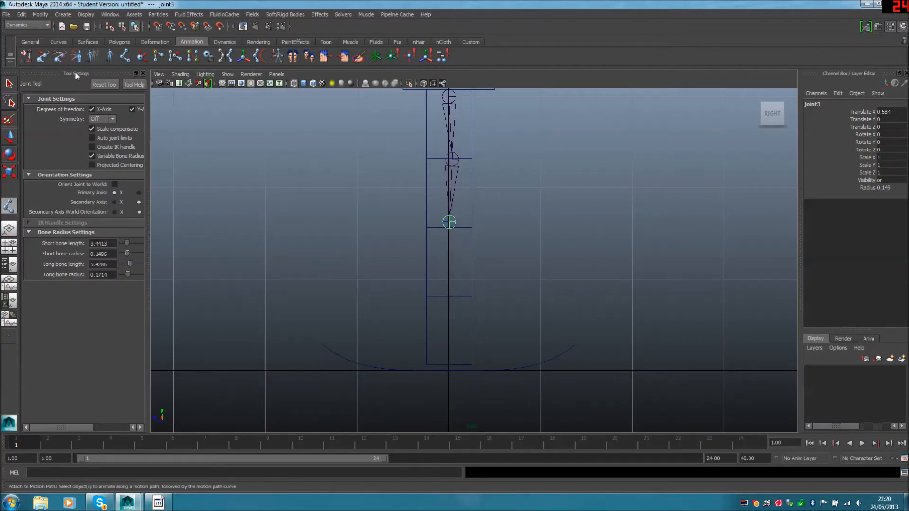
{"action": "left_click", "coordinate": [12, 85]}
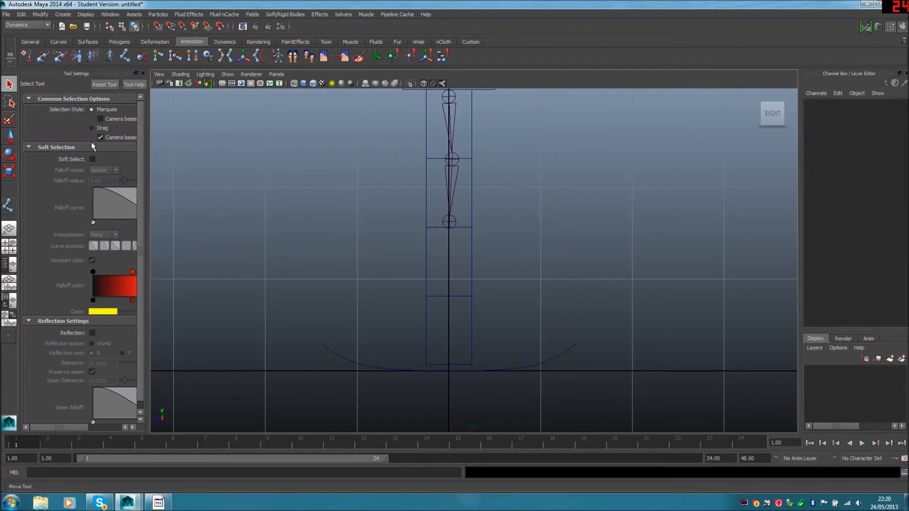
{"action": "left_click", "coordinate": [142, 73]}
Place a three-joint leg chain from the hip at about Y 1.48 through the knee to the foot, with bones about 0.68 long.
{"action": "left_click", "coordinate": [124, 56]}
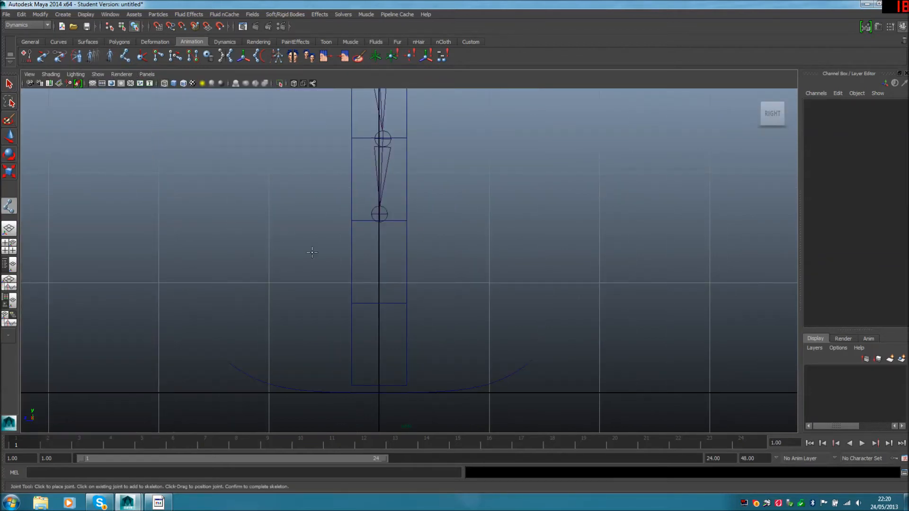
{"action": "left_click", "coordinate": [379, 230]}
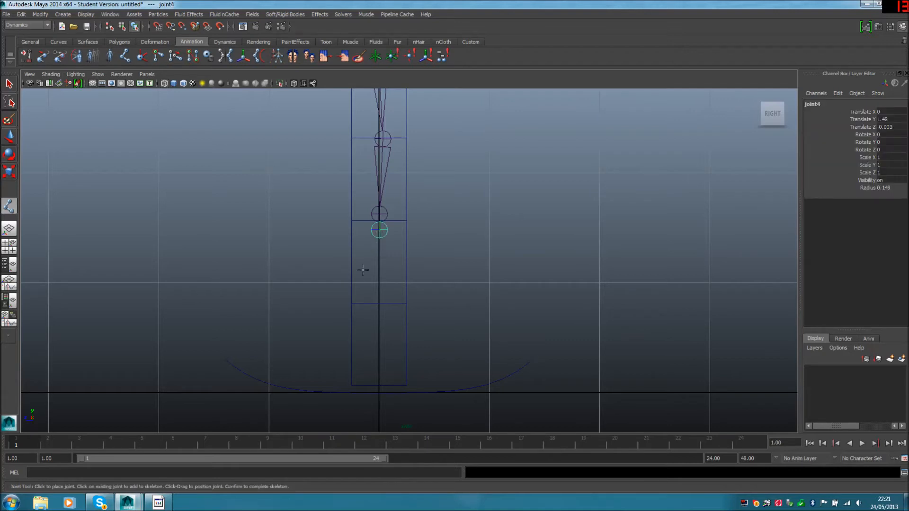
{"action": "left_click", "coordinate": [370, 304]}
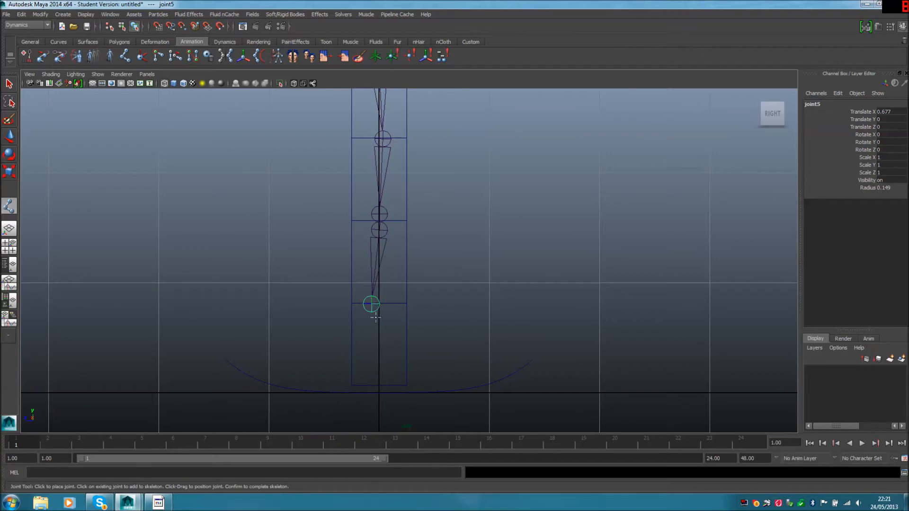
{"action": "left_click", "coordinate": [378, 379]}
In the front view, move the arm joint chain to about X -0.758, and duplicate it into the opposite arm.
{"action": "key", "text": "space"}
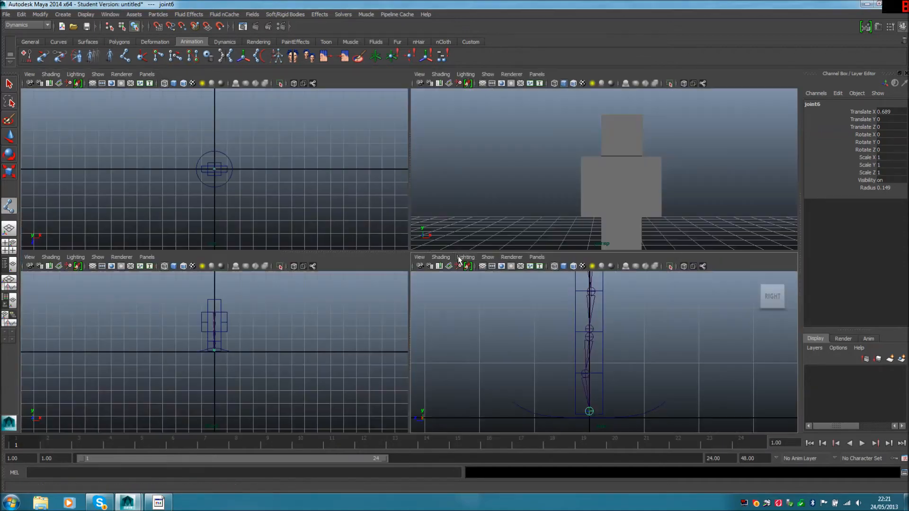
{"action": "key", "text": "space"}
{"action": "scroll", "coordinate": [478, 244], "scroll_direction": "up", "scroll_amount": 4}
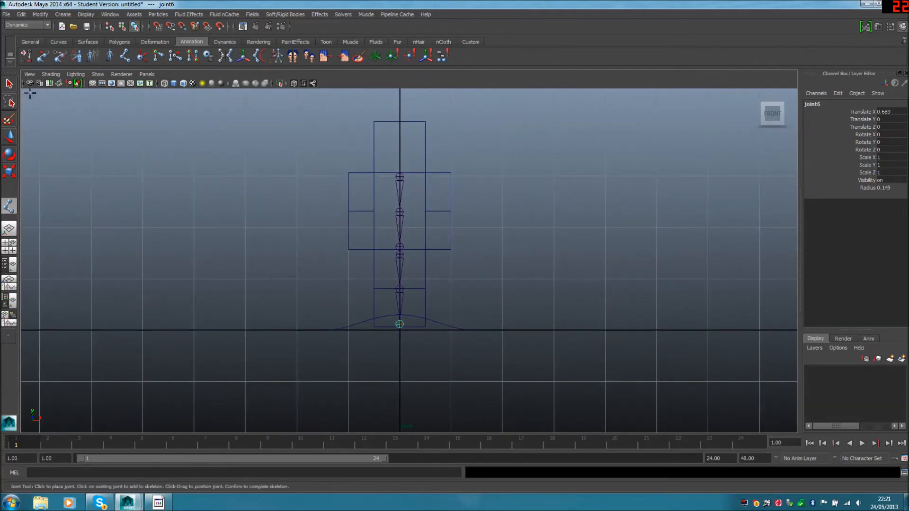
{"action": "left_click", "coordinate": [9, 85]}
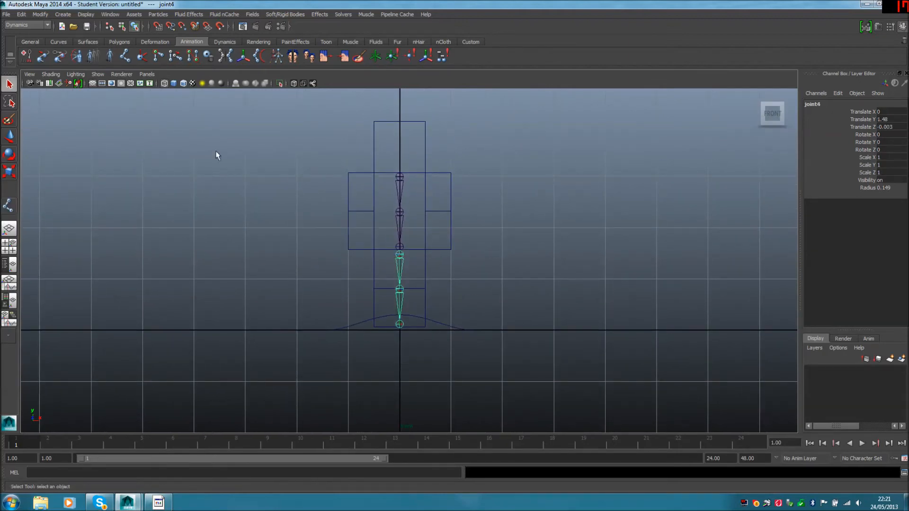
{"action": "left_click", "coordinate": [400, 179]}
{"action": "left_click", "coordinate": [16, 135]}
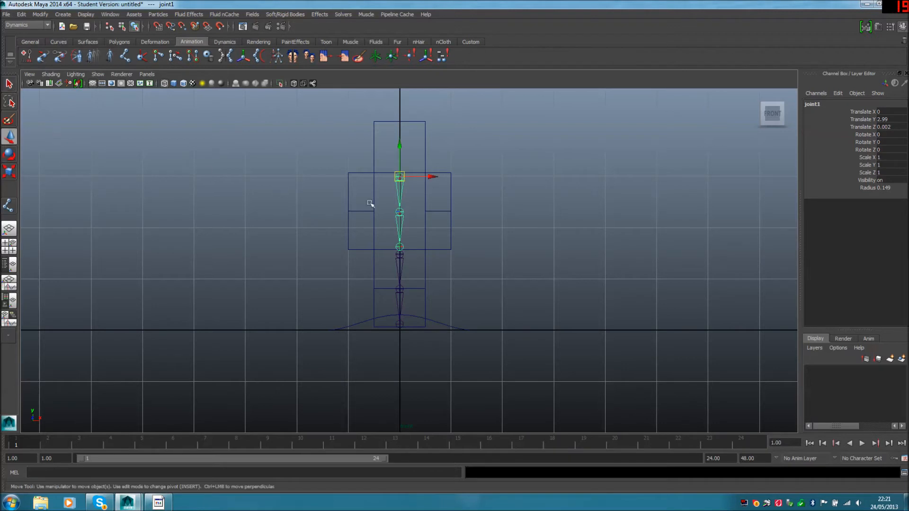
{"action": "left_click_drag", "start_coordinate": [430, 178], "coordinate": [393, 177]}
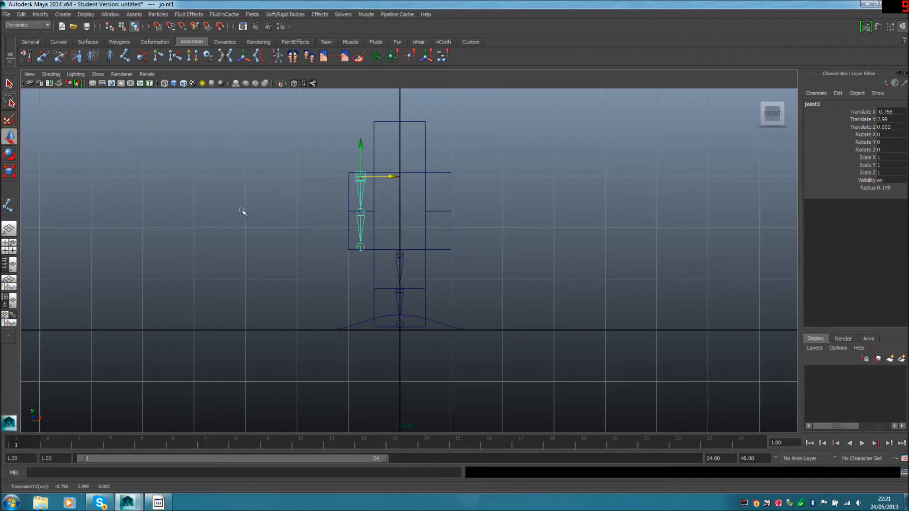
{"action": "key", "text": "ctrl+d"}
{"action": "left_click_drag", "start_coordinate": [392, 178], "coordinate": [469, 179]}
Move the leg joint chain to about X -0.222, and place a duplicate at about X 0.259 for the other leg.
{"action": "left_click", "coordinate": [400, 255]}
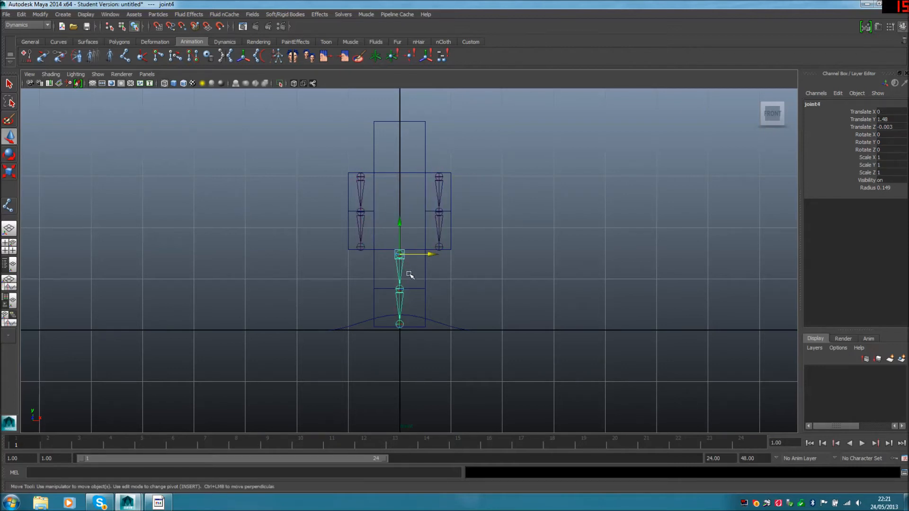
{"action": "left_click_drag", "start_coordinate": [430, 254], "coordinate": [422, 256]}
{"action": "key", "text": "ctrl+d"}
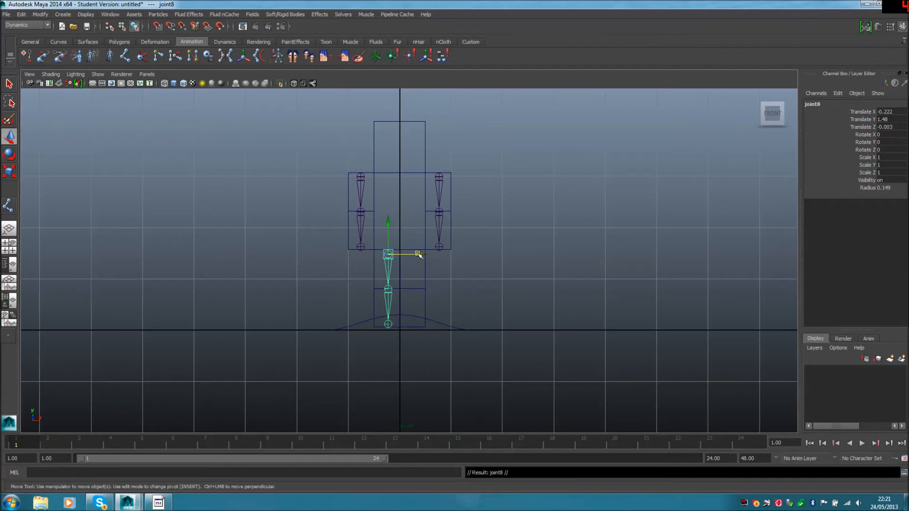
{"action": "left_click_drag", "start_coordinate": [417, 254], "coordinate": [443, 256]}
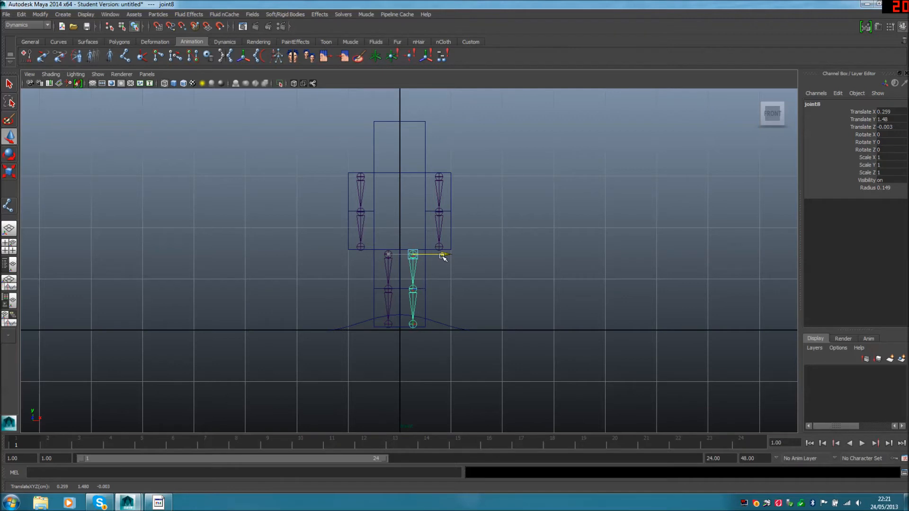
{"action": "left_click", "coordinate": [442, 293]}
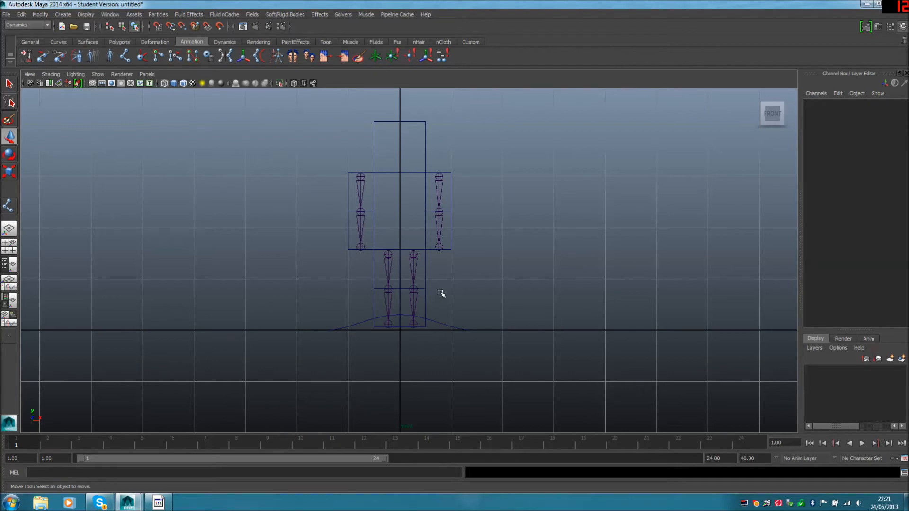
Display the perspective view with X-Ray shading to reveal the joints inside the character.
{"action": "key", "text": "space"}
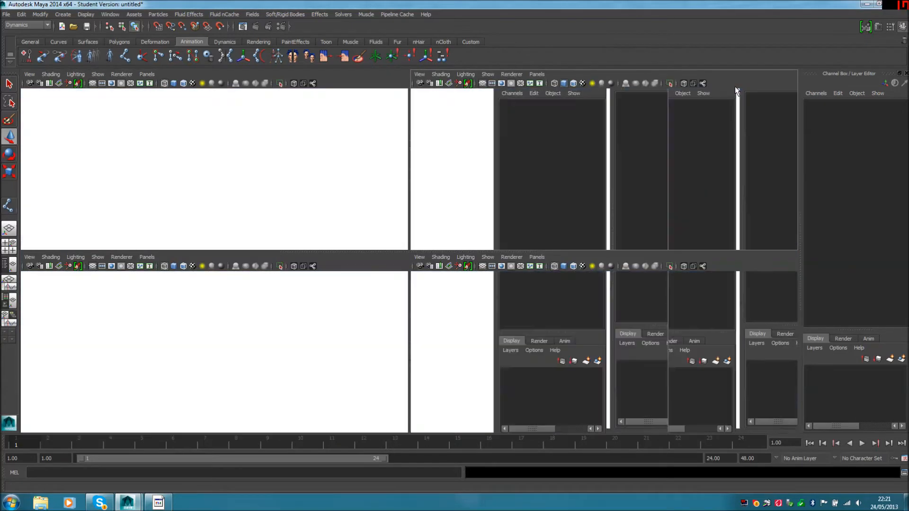
{"action": "key", "text": "space"}
{"action": "left_click_drag", "start_coordinate": [579, 213], "coordinate": [545, 230], "text": "alt"}
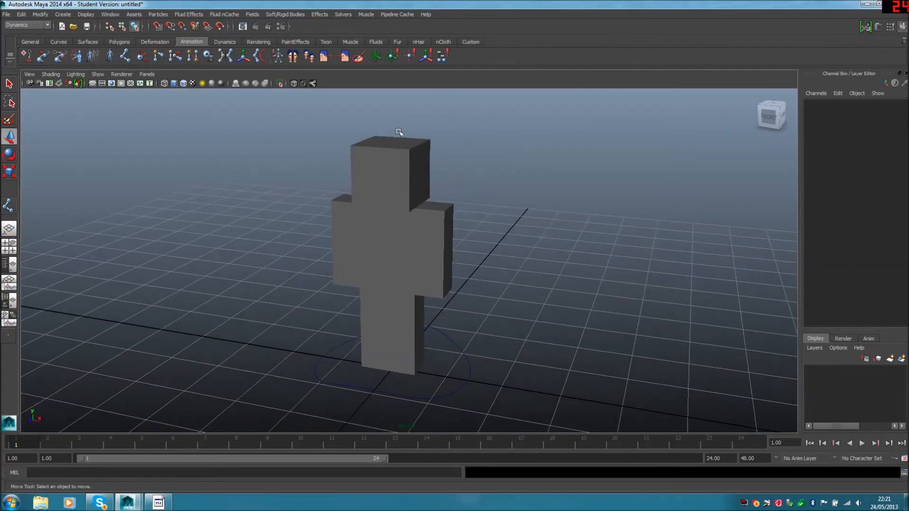
{"action": "left_click", "coordinate": [294, 83]}
{"action": "mouse_move", "coordinate": [457, 223]}
{"action": "left_mouse_down", "text": "alt"}
{"action": "mouse_move", "coordinate": [473, 235]}
{"action": "mouse_move", "coordinate": [428, 253]}
{"action": "mouse_move", "coordinate": [505, 273]}
{"action": "mouse_move", "coordinate": [594, 251]}
{"action": "mouse_move", "coordinate": [608, 191]}
{"action": "mouse_move", "coordinate": [446, 169]}
{"action": "mouse_move", "coordinate": [396, 192]}
{"action": "mouse_move", "coordinate": [459, 243]}
{"action": "mouse_move", "coordinate": [531, 248]}
{"action": "mouse_move", "coordinate": [536, 260]}
{"action": "mouse_move", "coordinate": [502, 249]}
{"action": "mouse_move", "coordinate": [483, 272]}
{"action": "mouse_move", "coordinate": [505, 286]}
{"action": "mouse_move", "coordinate": [499, 261]}
{"action": "mouse_move", "coordinate": [416, 198]}
{"action": "left_mouse_up", "text": "alt"}
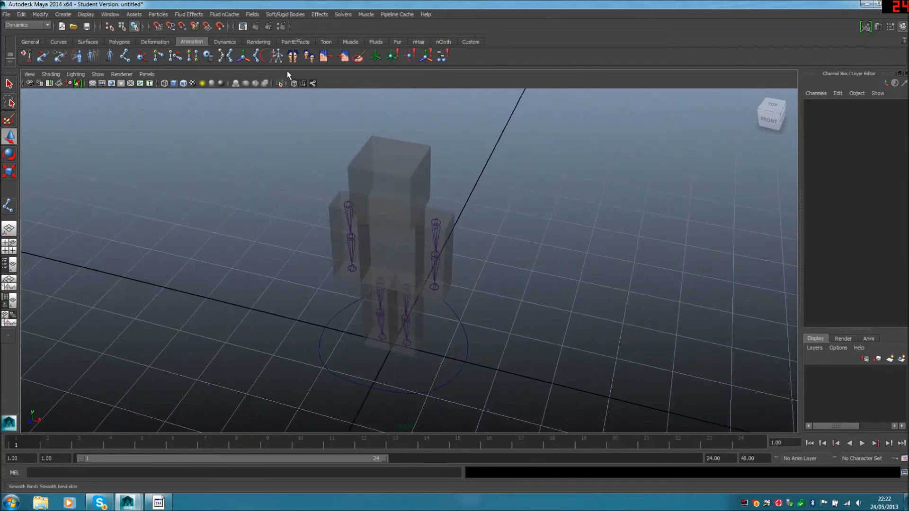
Try the X-Ray Joints display in place of X-Ray shading and switch it off again.
{"action": "left_click", "coordinate": [303, 83]}
{"action": "left_click", "coordinate": [312, 83]}
{"action": "left_click_drag", "start_coordinate": [446, 178], "coordinate": [546, 201], "text": "alt"}
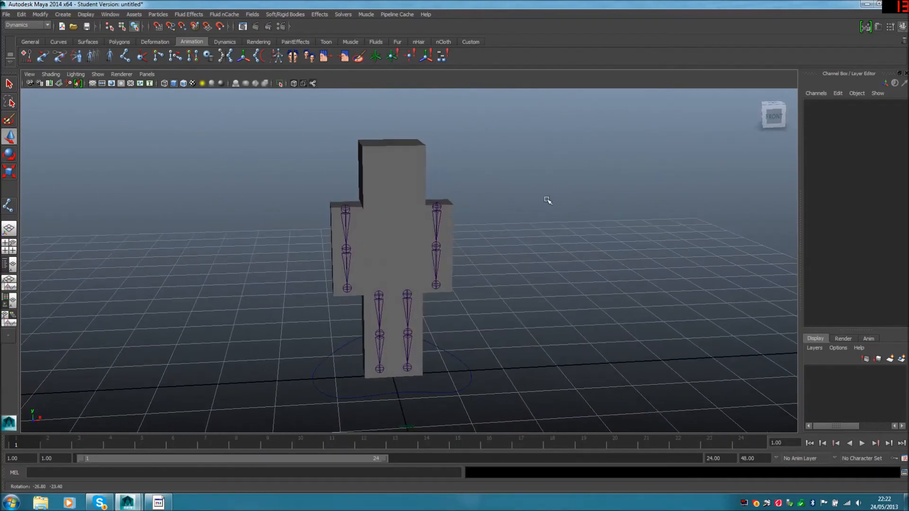
{"action": "left_click", "coordinate": [314, 84]}
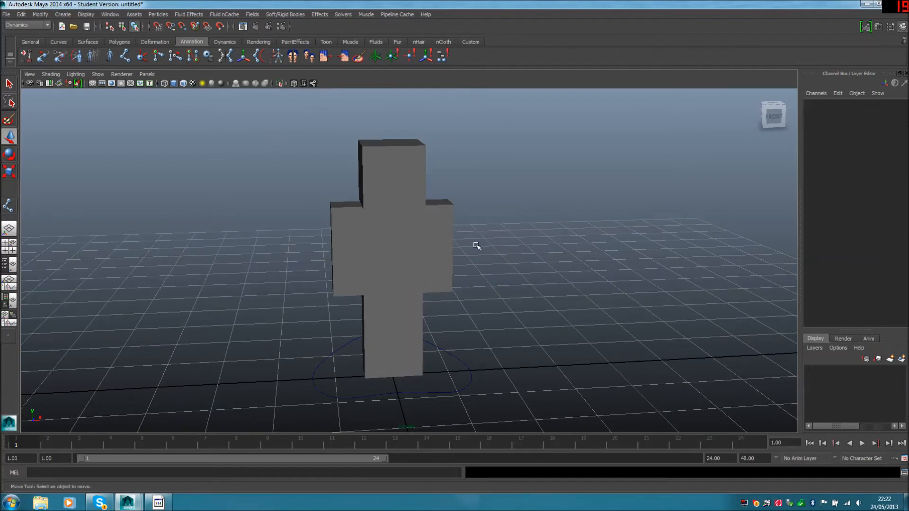
{"action": "left_click_drag", "start_coordinate": [473, 247], "coordinate": [463, 247], "text": "alt"}
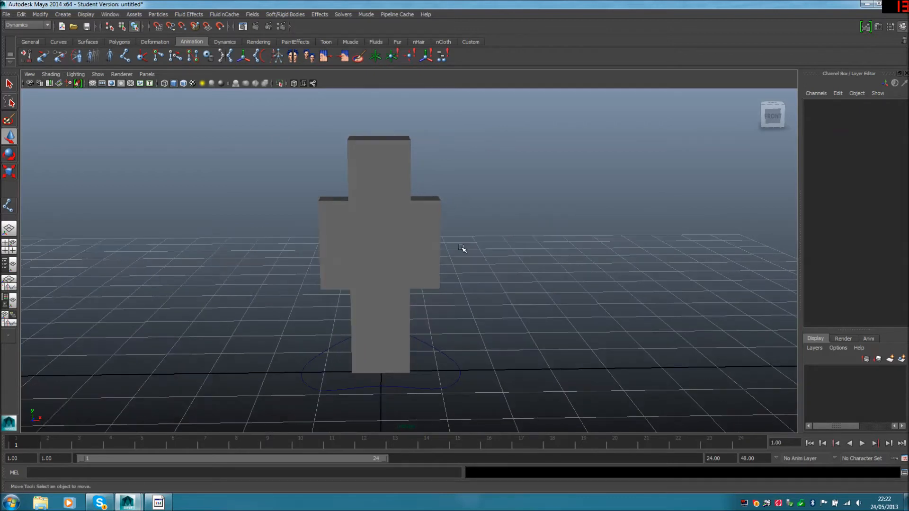
Turn on X-Ray shading and create an IK handle from the shoulder joint to the wrist joint of the arm at X -0.758.
{"action": "left_click", "coordinate": [294, 83]}
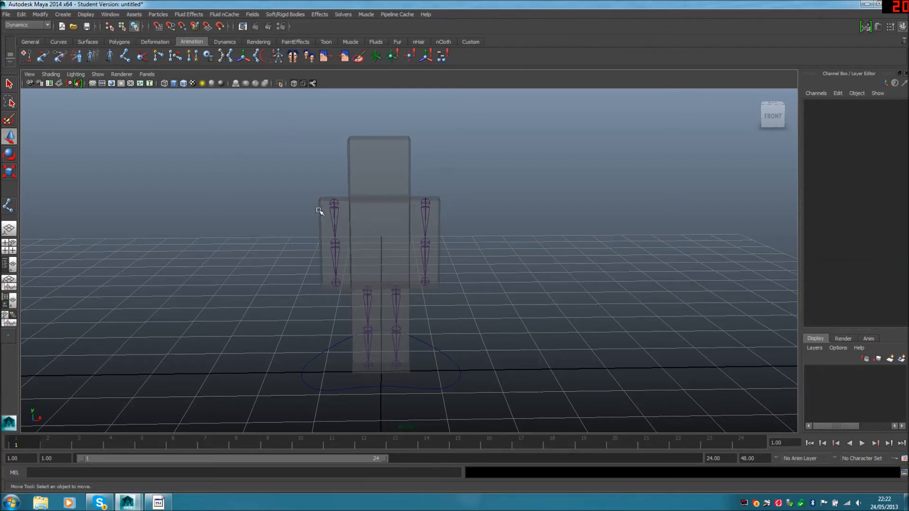
{"action": "left_click_drag", "start_coordinate": [291, 202], "coordinate": [304, 202], "text": "alt"}
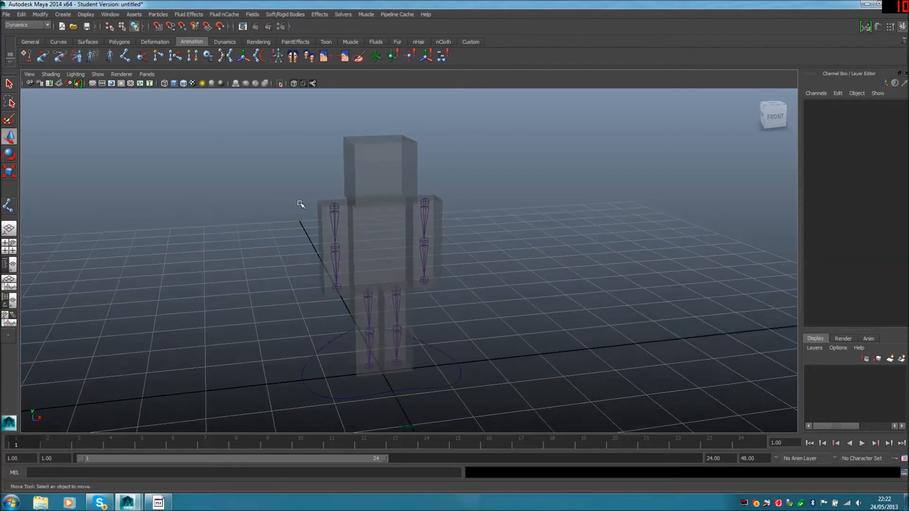
{"action": "left_click", "coordinate": [141, 56]}
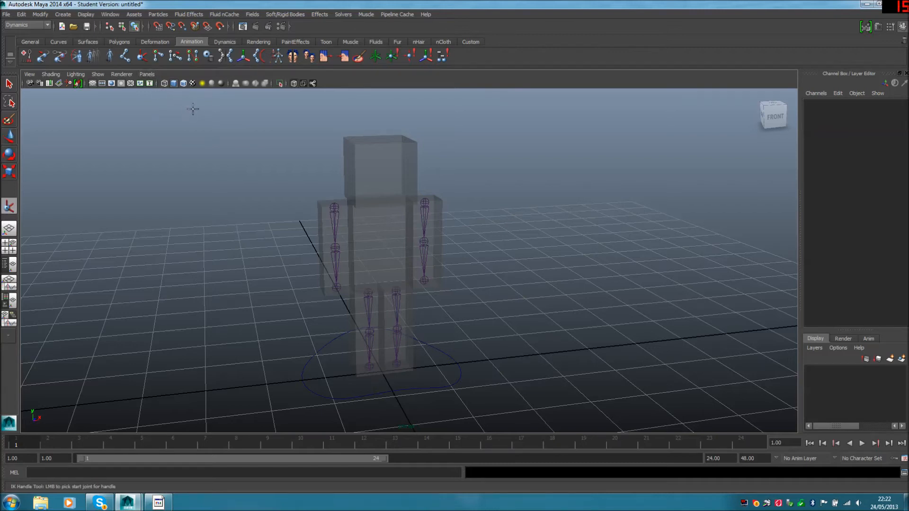
{"action": "left_click", "coordinate": [335, 206]}
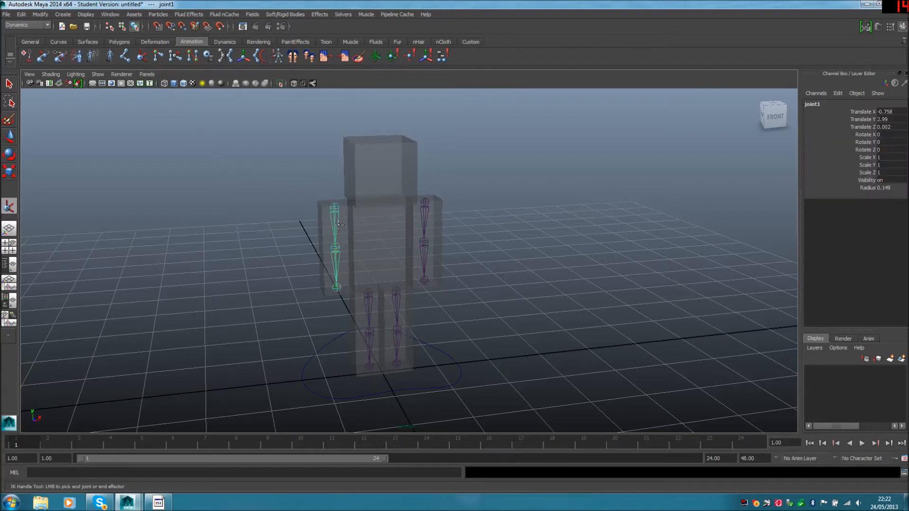
{"action": "left_click", "coordinate": [336, 286]}
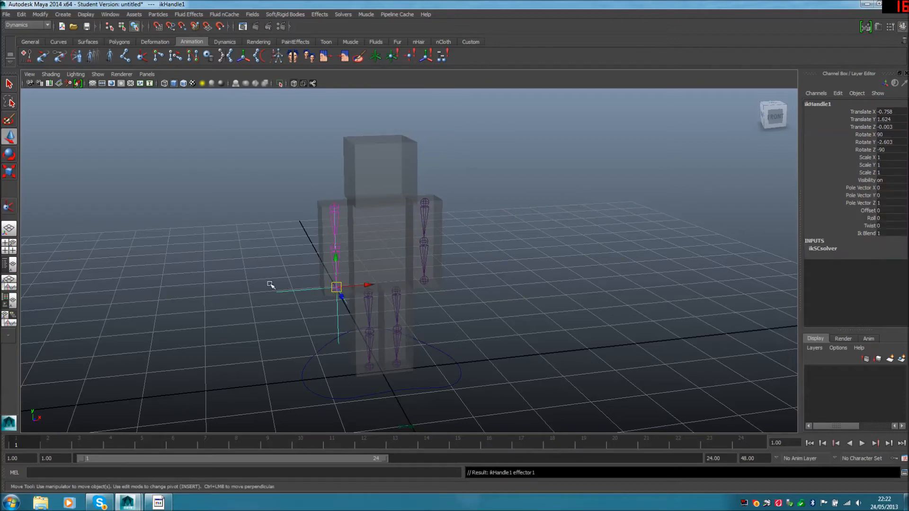
{"action": "key", "text": "w"}
Test the arm's bend by raising its IK handle to about Y 1.985, and undo the move.
{"action": "left_click", "coordinate": [246, 290]}
{"action": "left_click_drag", "start_coordinate": [244, 288], "coordinate": [268, 300], "text": "alt"}
{"action": "scroll", "coordinate": [268, 300], "scroll_direction": "up", "scroll_amount": 4}
{"action": "middle_click_drag", "start_coordinate": [325, 267], "coordinate": [347, 294], "text": "alt"}
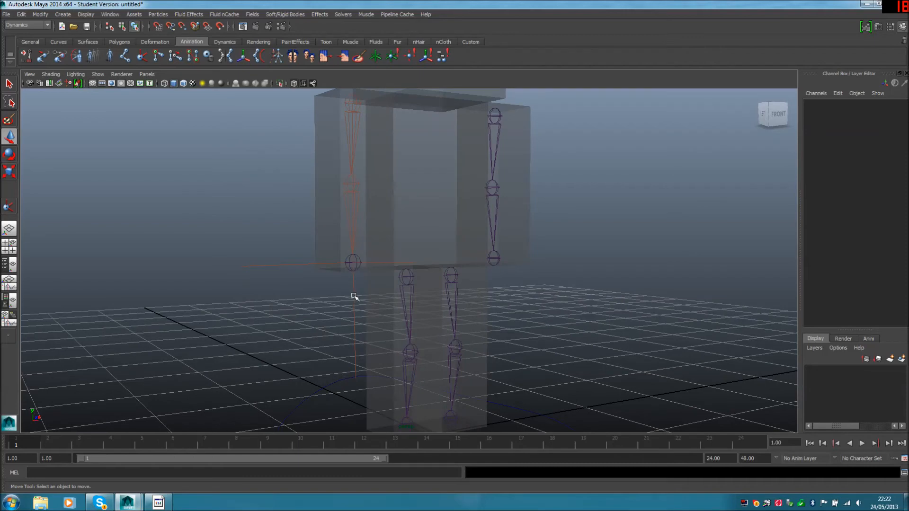
{"action": "left_click", "coordinate": [355, 296]}
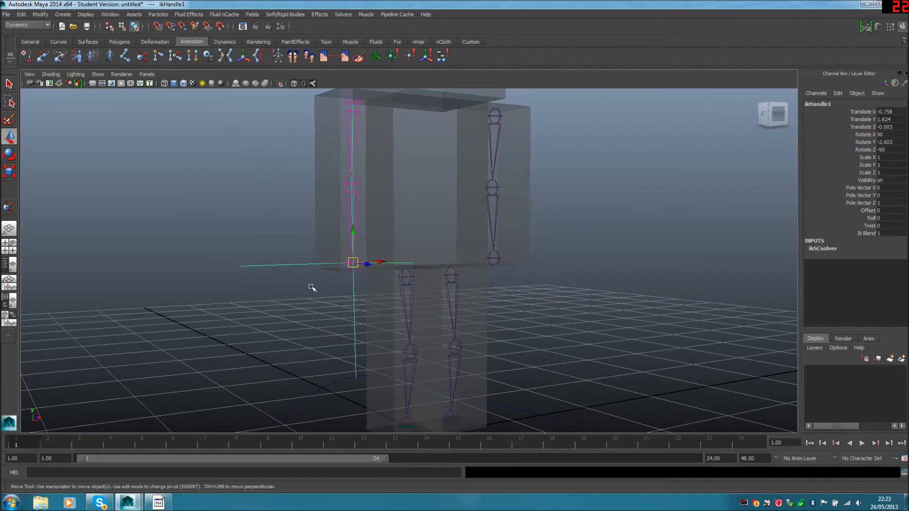
{"action": "left_click_drag", "start_coordinate": [294, 287], "coordinate": [345, 288], "text": "alt"}
{"action": "left_click_drag", "start_coordinate": [419, 240], "coordinate": [417, 199]}
{"action": "left_click_drag", "start_coordinate": [328, 243], "coordinate": [450, 132], "text": "alt"}
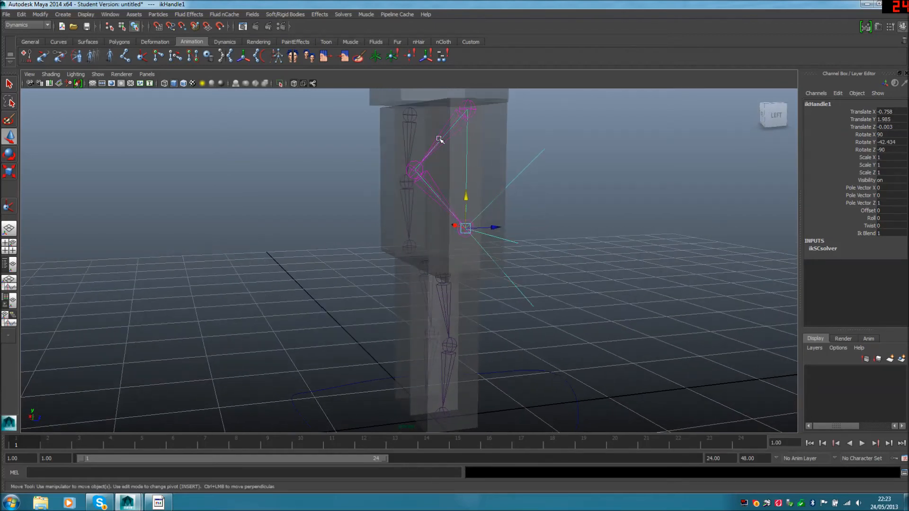
{"action": "key", "text": "ctrl+z"}
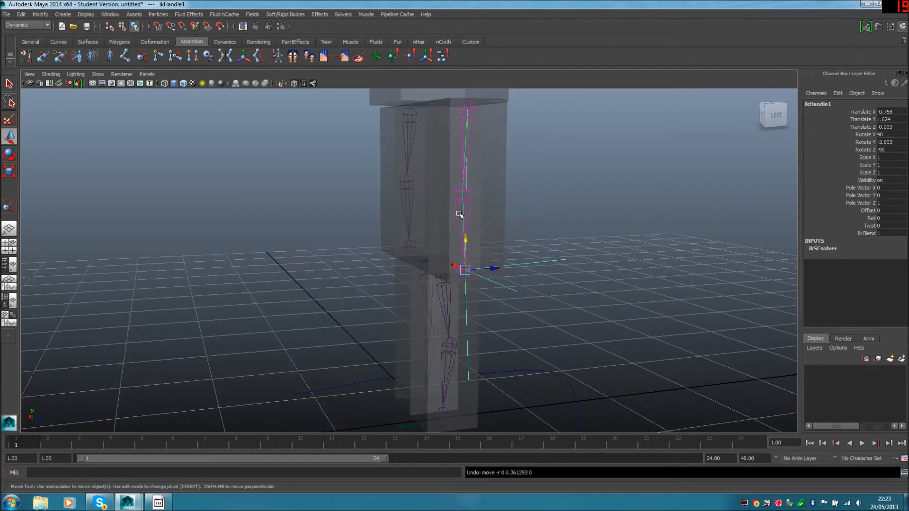
Create an IK handle from the shoulder joint to the wrist joint of the opposite arm at X 0.767.
{"action": "left_click_drag", "start_coordinate": [519, 208], "coordinate": [500, 214], "text": "alt"}
{"action": "left_click", "coordinate": [583, 222]}
{"action": "left_click_drag", "start_coordinate": [583, 221], "coordinate": [554, 121], "text": "alt"}
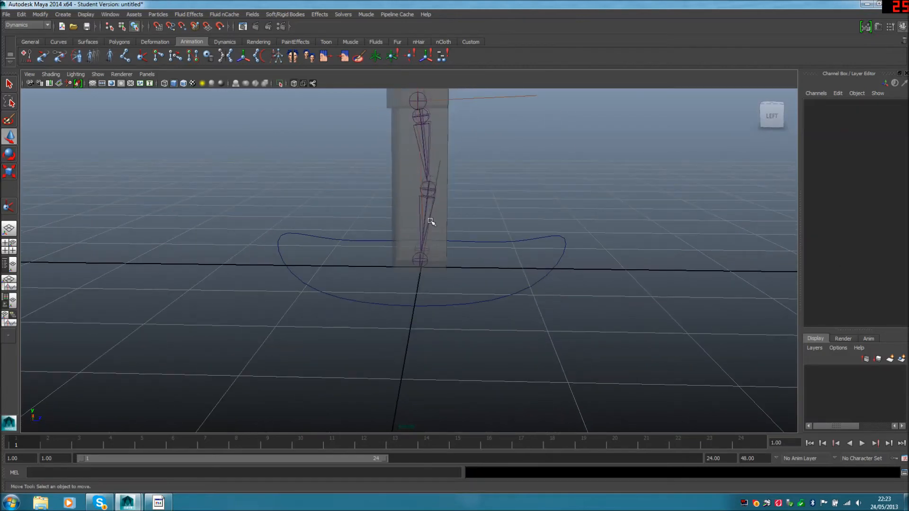
{"action": "left_click_drag", "start_coordinate": [399, 158], "coordinate": [438, 229], "text": "alt"}
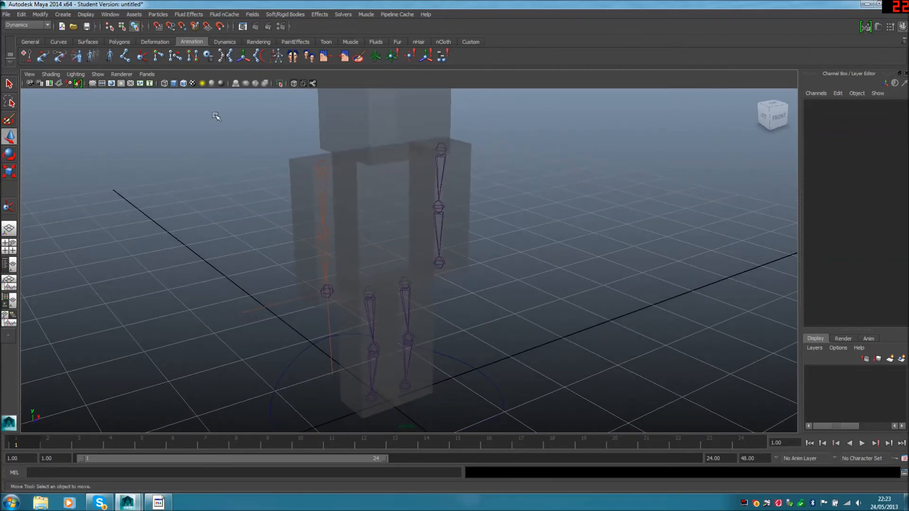
{"action": "left_click", "coordinate": [142, 55]}
{"action": "left_click", "coordinate": [441, 148]}
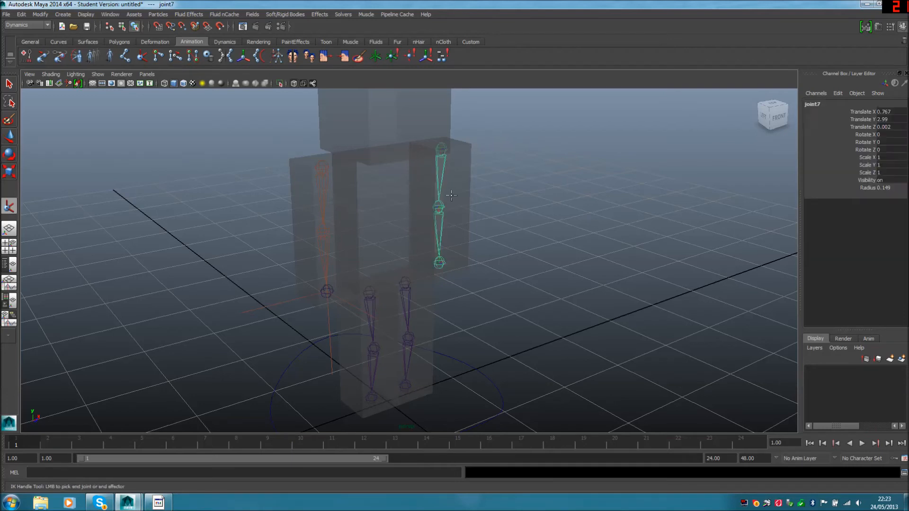
{"action": "left_click", "coordinate": [441, 262]}
{"action": "key", "text": "w"}
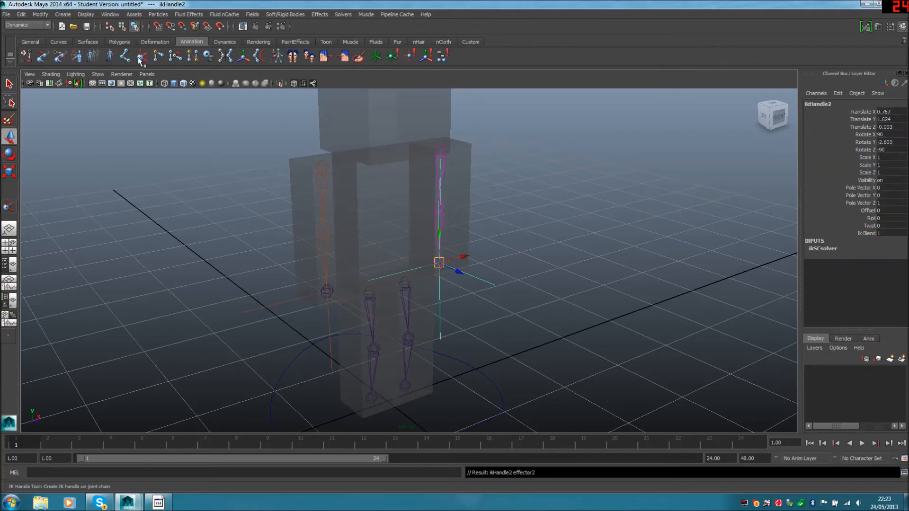
Create an IK handle from the hip joint to the ankle joint on each of the two legs.
{"action": "key", "text": "y"}
{"action": "left_click", "coordinate": [370, 299]}
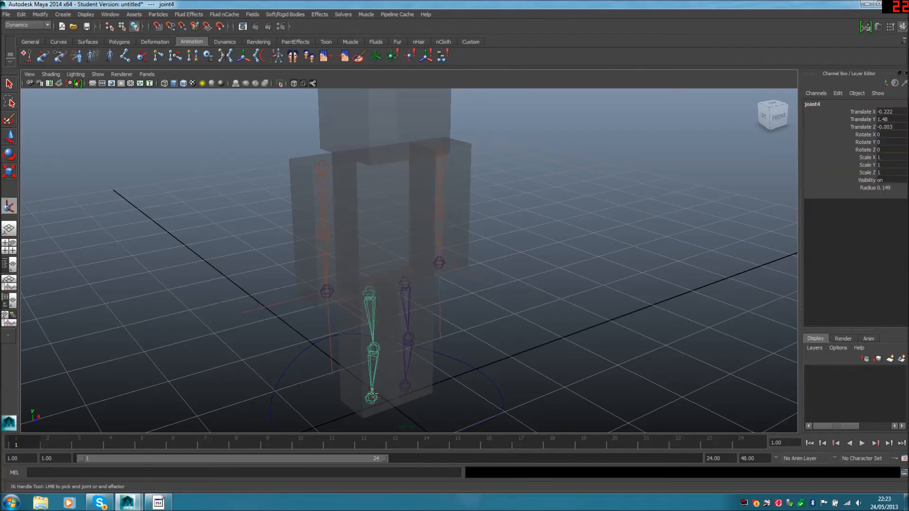
{"action": "left_click", "coordinate": [372, 397]}
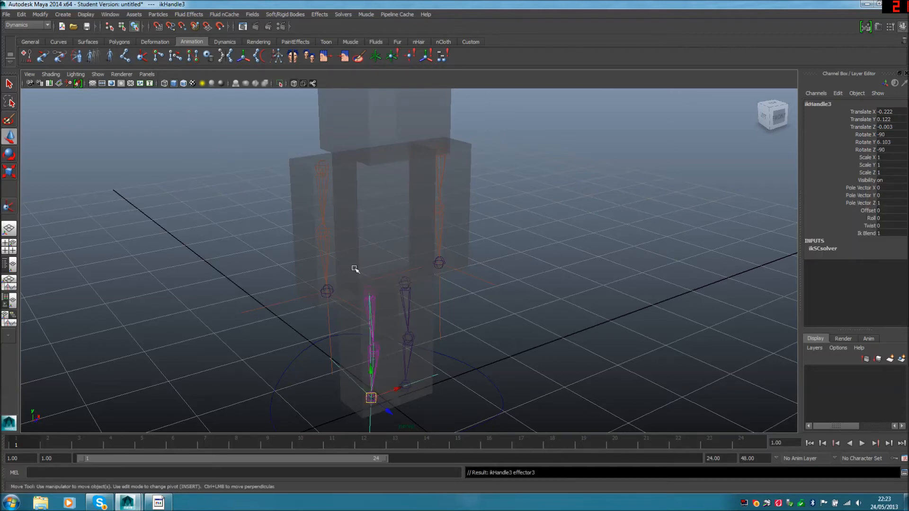
{"action": "left_click", "coordinate": [406, 283]}
{"action": "left_click", "coordinate": [406, 386]}
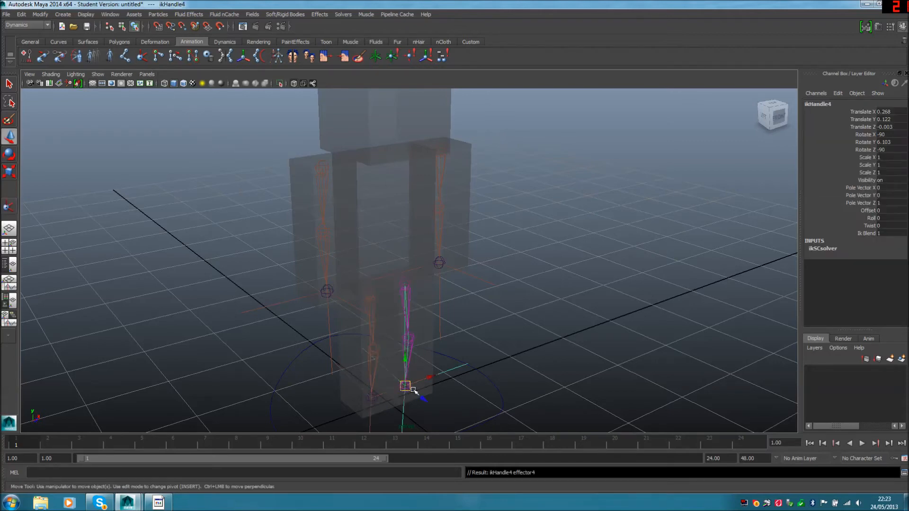
{"action": "left_click", "coordinate": [564, 316]}
{"action": "scroll", "coordinate": [564, 316], "scroll_direction": "down", "scroll_amount": 2}
{"action": "left_click_drag", "start_coordinate": [564, 316], "coordinate": [507, 294], "text": "alt"}
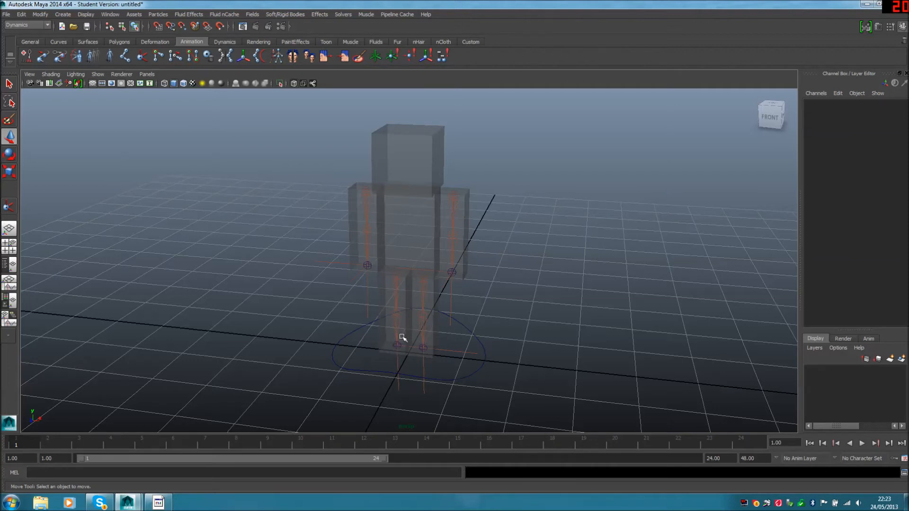
Draw a small NURBS circle on the grid beside the character and set its Translate X, Y and Z to 0.
{"action": "left_click", "coordinate": [58, 43]}
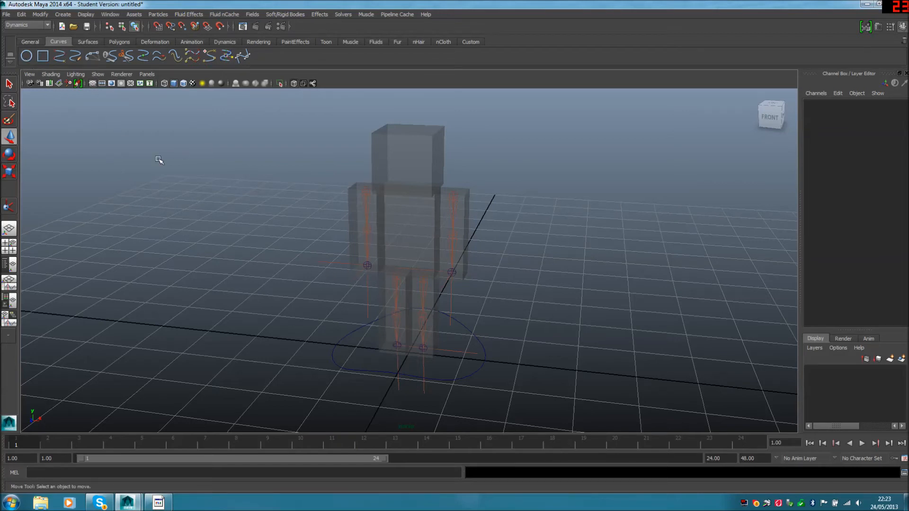
{"action": "left_click", "coordinate": [27, 57]}
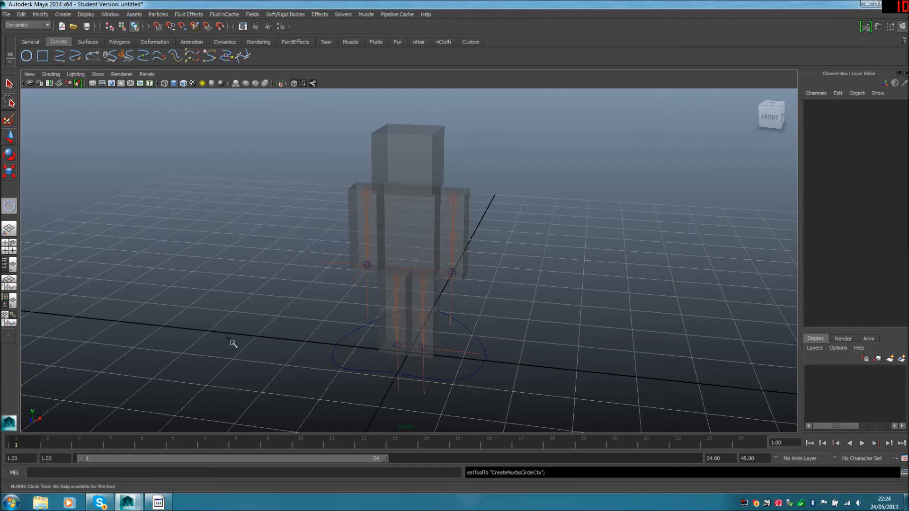
{"action": "left_click_drag", "start_coordinate": [269, 338], "coordinate": [275, 341]}
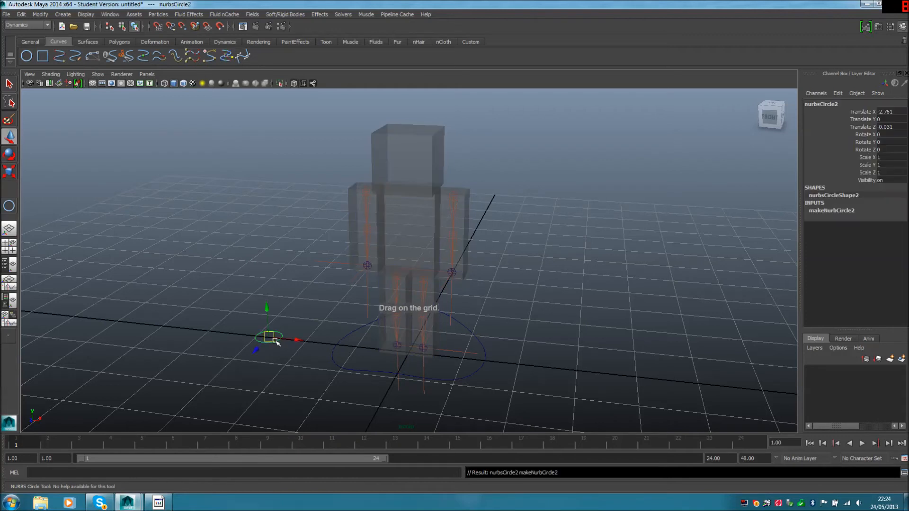
{"action": "left_click", "coordinate": [901, 112]}
{"action": "left_click", "coordinate": [901, 127], "text": "shift"}
{"action": "type", "text": "0"}
{"action": "key", "text": "Return"}
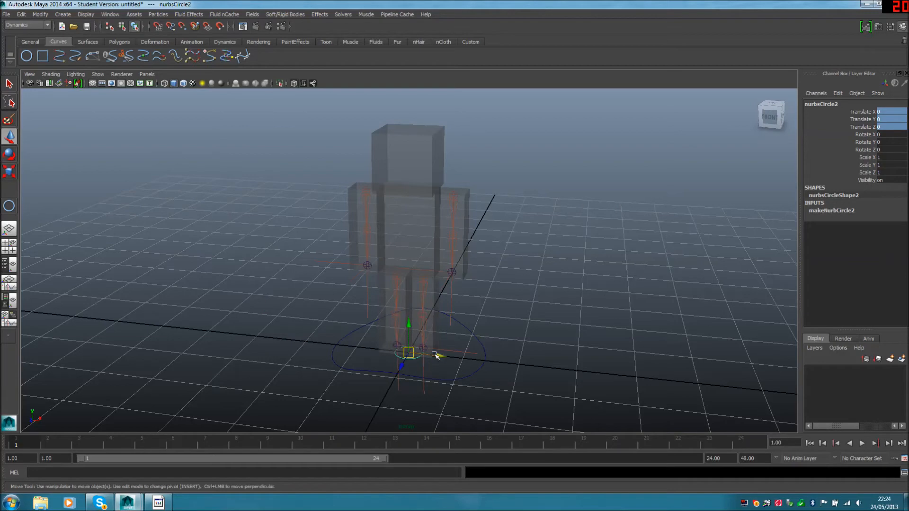
Move the new circle onto the wrist joint of the first arm, at X -0.758 and Y 1.624.
{"action": "left_click_drag", "start_coordinate": [437, 355], "coordinate": [387, 348]}
{"action": "left_click_drag", "start_coordinate": [357, 321], "coordinate": [359, 241]}
{"action": "left_click_drag", "start_coordinate": [381, 271], "coordinate": [443, 231]}
{"action": "scroll", "coordinate": [400, 284], "scroll_direction": "up", "scroll_amount": 6}
{"action": "scroll", "coordinate": [443, 229], "scroll_direction": "up", "scroll_amount": 2}
{"action": "middle_click_drag", "start_coordinate": [444, 225], "coordinate": [449, 281], "text": "alt"}
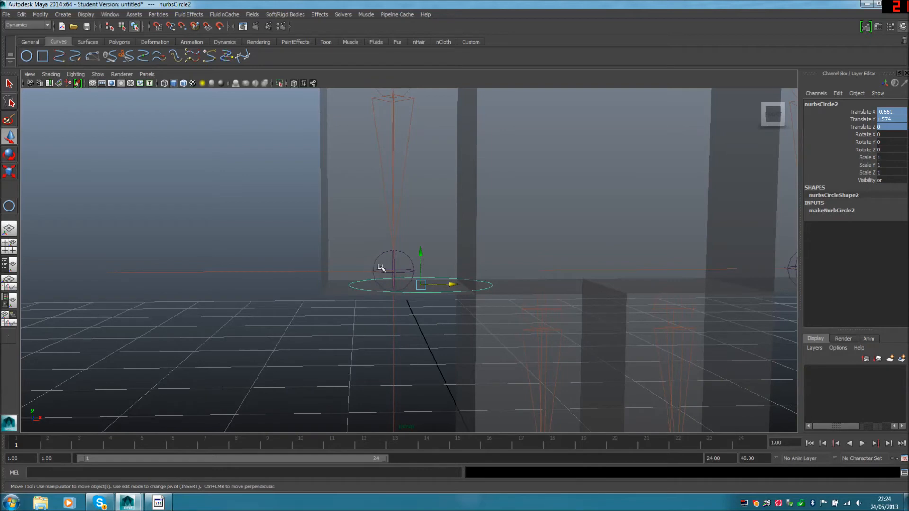
{"action": "left_click_drag", "start_coordinate": [421, 253], "coordinate": [422, 241]}
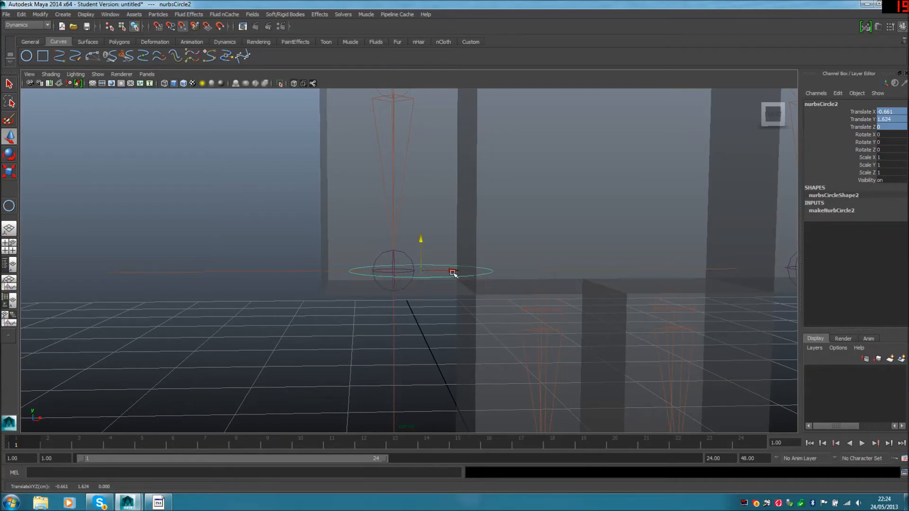
{"action": "left_click_drag", "start_coordinate": [450, 273], "coordinate": [400, 271]}
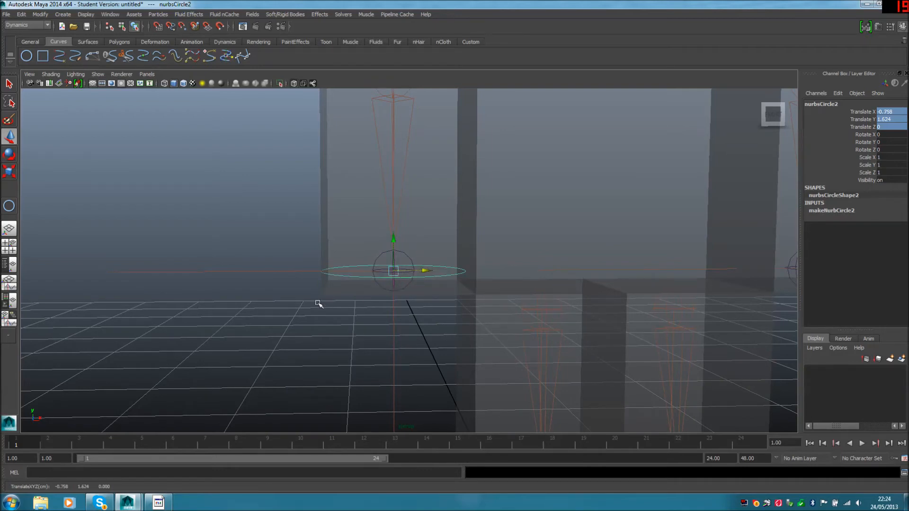
Scale the wrist circle uniformly to about 1.478, and check how it fits around the arm with X-Ray shading off and on.
{"action": "left_click_drag", "start_coordinate": [300, 315], "coordinate": [362, 297], "text": "alt"}
{"action": "left_click_drag", "start_coordinate": [380, 249], "coordinate": [425, 349], "text": "alt"}
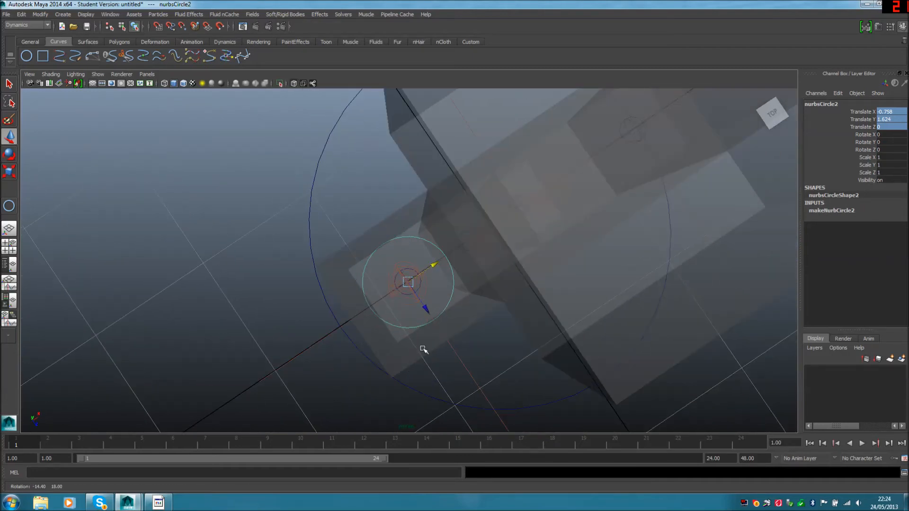
{"action": "left_click", "coordinate": [9, 171]}
{"action": "left_click_drag", "start_coordinate": [407, 282], "coordinate": [443, 286]}
{"action": "left_click", "coordinate": [244, 300]}
{"action": "left_click_drag", "start_coordinate": [244, 300], "coordinate": [283, 273], "text": "alt"}
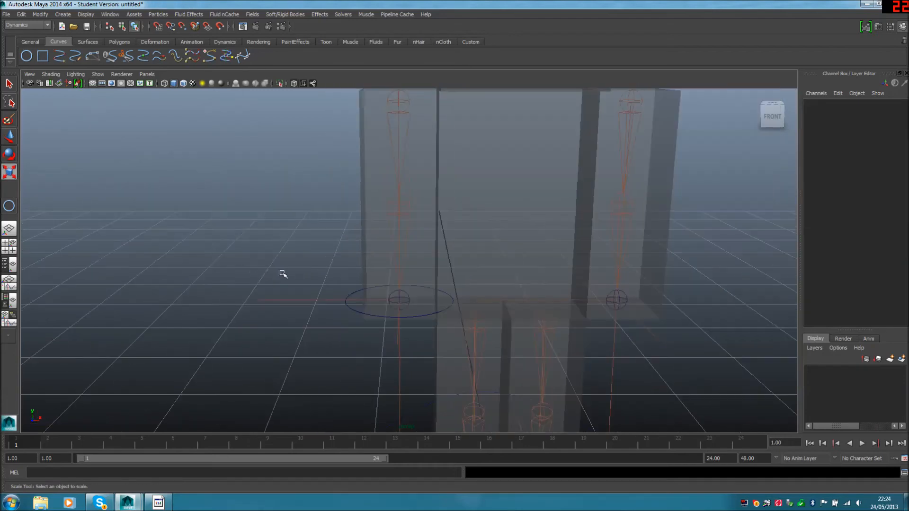
{"action": "left_click", "coordinate": [293, 83]}
{"action": "mouse_move", "coordinate": [315, 180]}
{"action": "left_mouse_down", "text": "alt"}
{"action": "mouse_move", "coordinate": [395, 238]}
{"action": "mouse_move", "coordinate": [386, 255]}
{"action": "mouse_move", "coordinate": [416, 254]}
{"action": "mouse_move", "coordinate": [353, 158]}
{"action": "left_mouse_up", "text": "alt"}
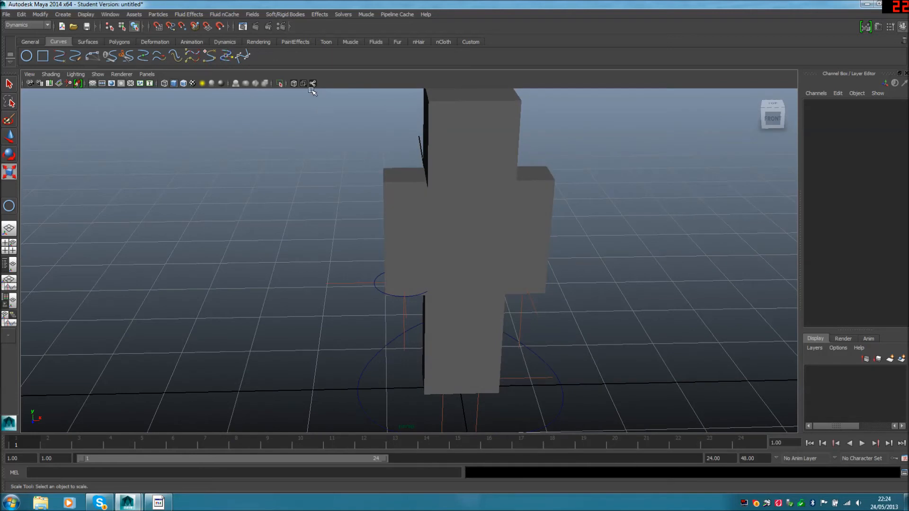
{"action": "left_click", "coordinate": [293, 83]}
Duplicate the wrist circle and snap the copy to the opposite wrist joint at X 0.767.
{"action": "left_click", "coordinate": [375, 289]}
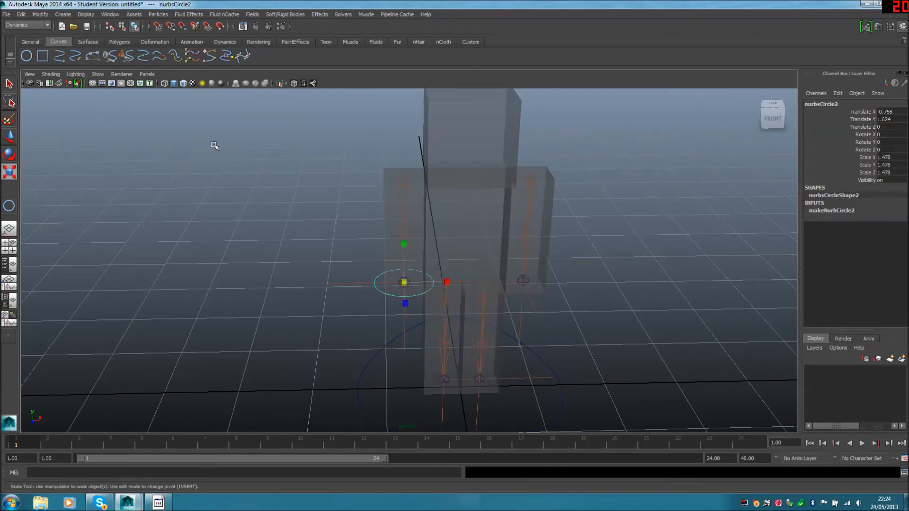
{"action": "key", "text": "w"}
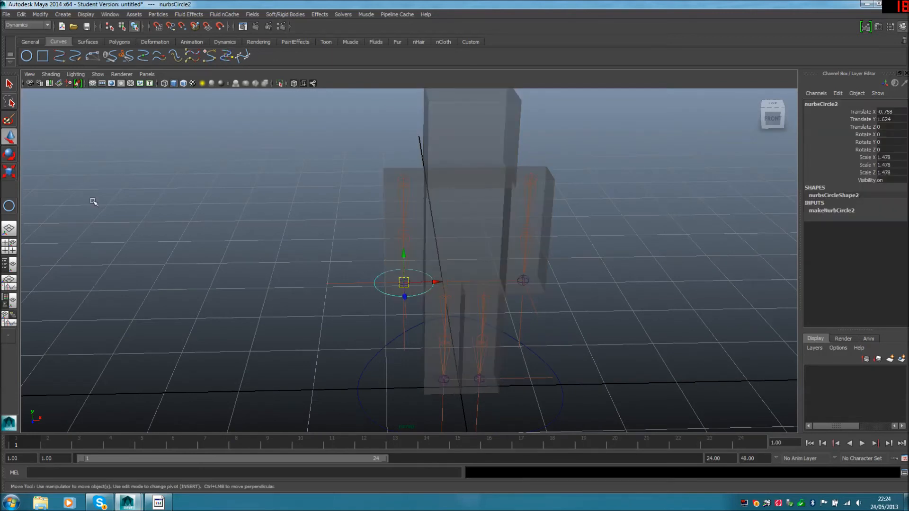
{"action": "key", "text": "ctrl+d"}
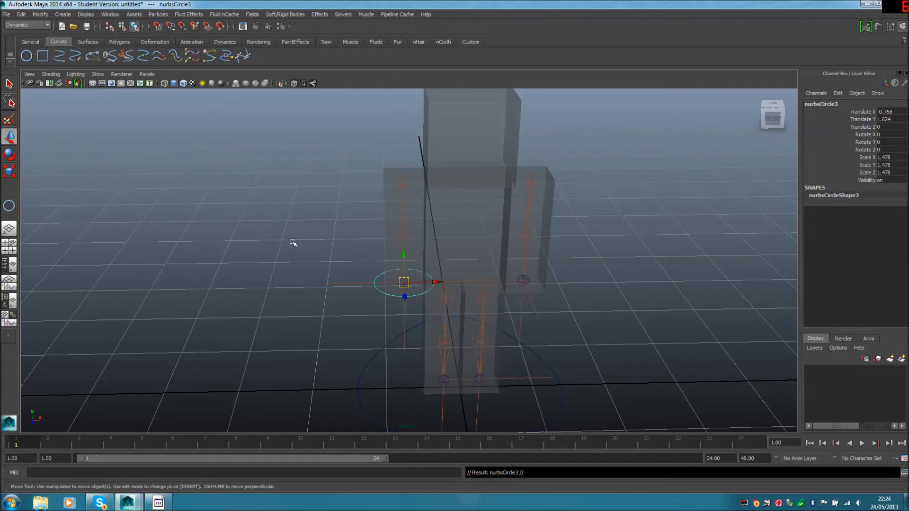
{"action": "left_click_drag", "start_coordinate": [432, 282], "coordinate": [526, 288]}
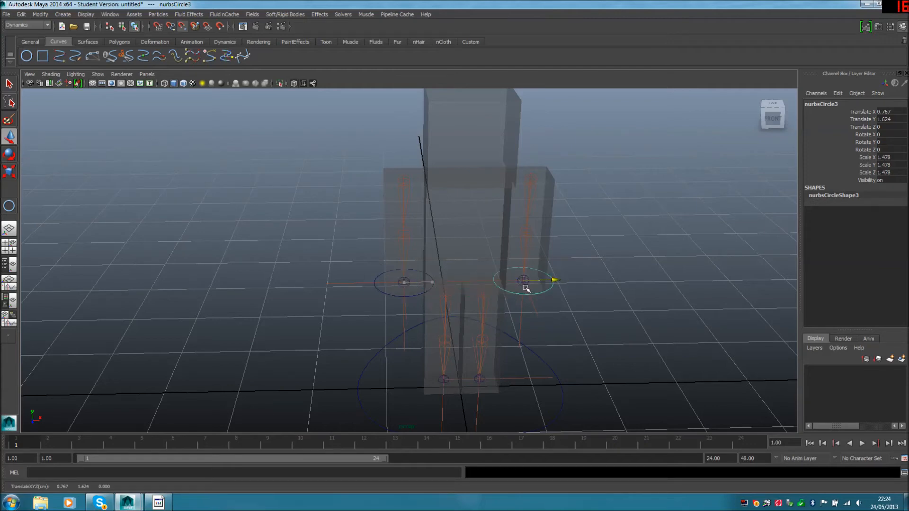
Duplicate the second wrist circle and snap the copy to the ankle joint below it, at X 0.268 and Y 0.122.
{"action": "left_click_drag", "start_coordinate": [606, 310], "coordinate": [572, 266], "text": "alt"}
{"action": "key", "text": "ctrl+d"}
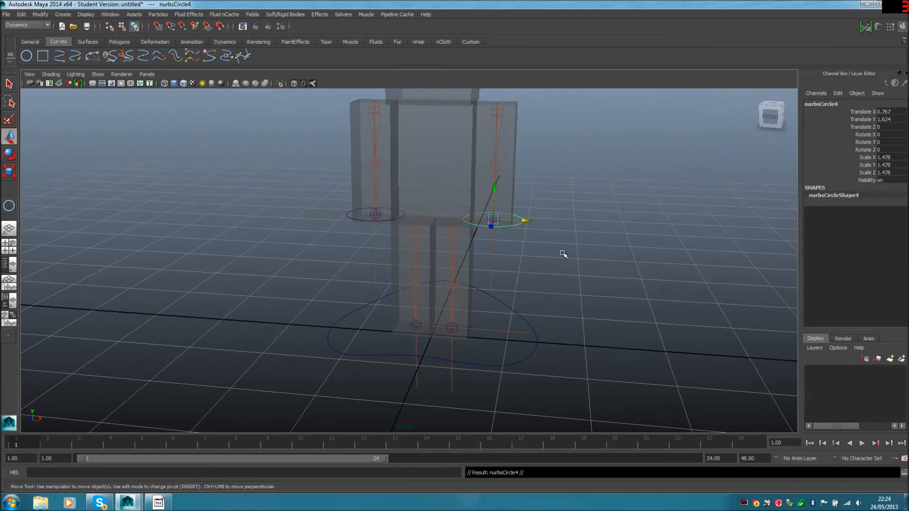
{"action": "key", "text": "v"}
{"action": "left_click_drag", "start_coordinate": [493, 189], "coordinate": [452, 331]}
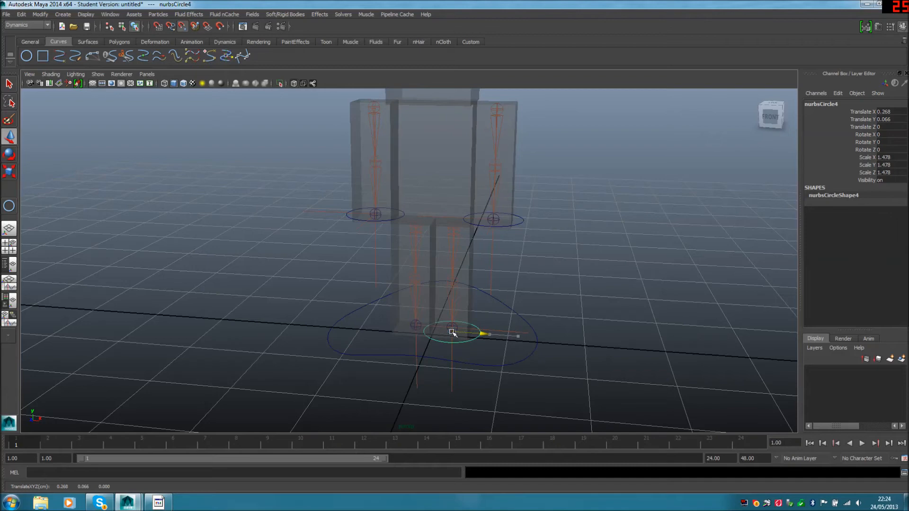
{"action": "left_click_drag", "start_coordinate": [516, 337], "coordinate": [479, 216], "text": "alt"}
{"action": "key", "text": "v"}
{"action": "left_click_drag", "start_coordinate": [422, 224], "coordinate": [454, 249]}
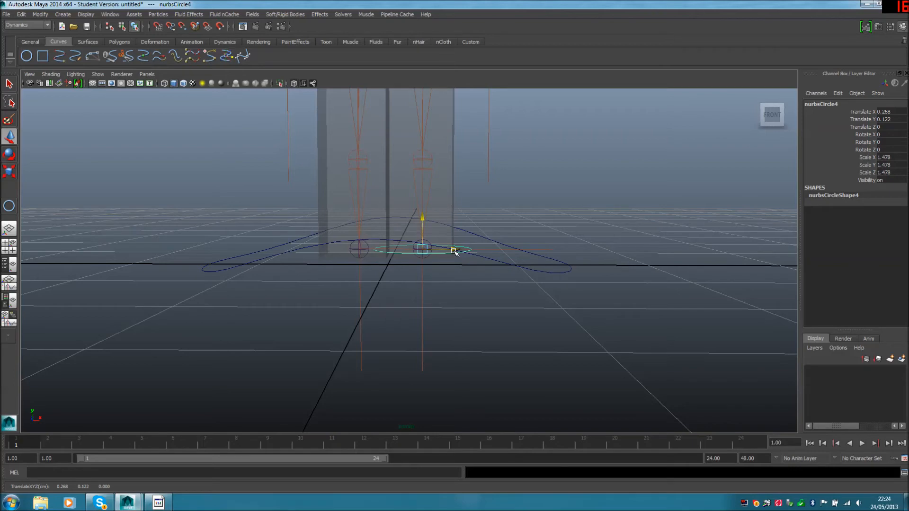
Duplicate the ankle circle, snap the copy to the other leg's ankle joint, and deselect it.
{"action": "key", "text": "ctrl+d"}
{"action": "key", "text": "v"}
{"action": "left_click_drag", "start_coordinate": [453, 249], "coordinate": [361, 248]}
{"action": "left_click", "coordinate": [592, 197]}
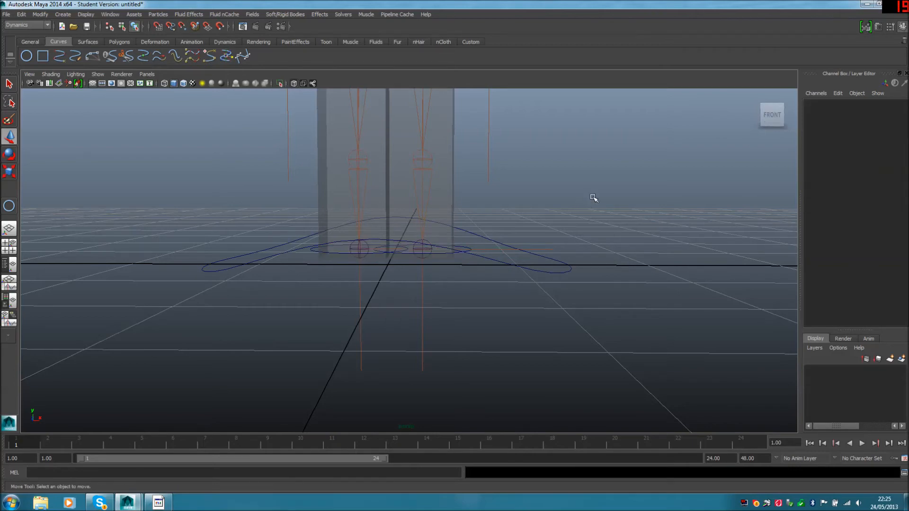
{"action": "scroll", "coordinate": [595, 196], "scroll_direction": "down", "scroll_amount": 3}
{"action": "left_click_drag", "start_coordinate": [595, 196], "coordinate": [560, 288], "text": "alt"}
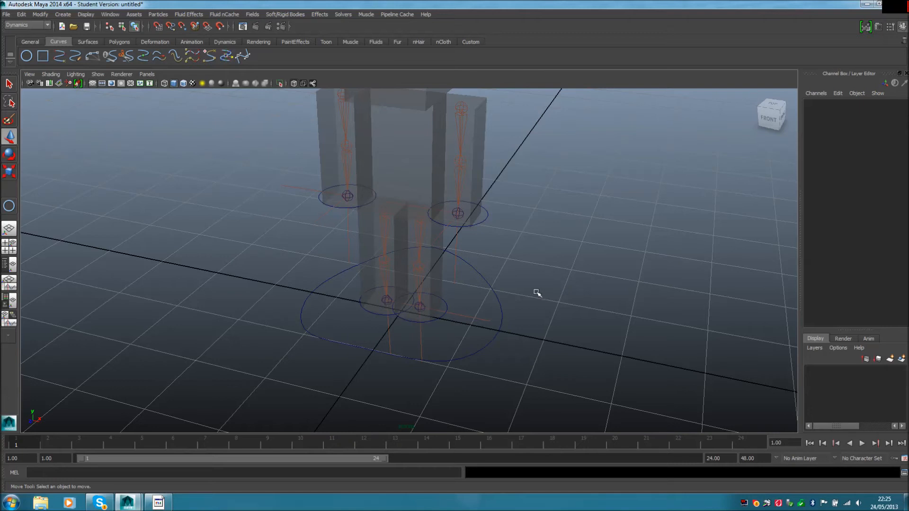
{"action": "left_click", "coordinate": [486, 221]}
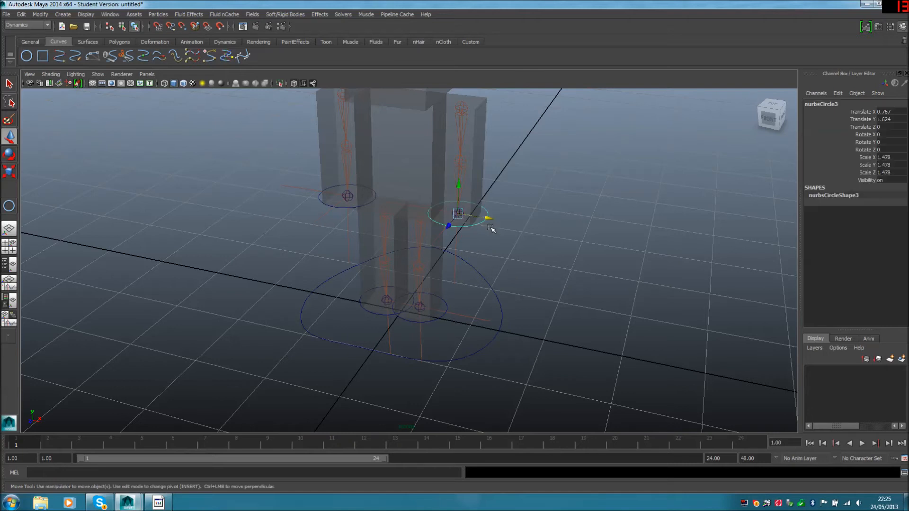
{"action": "left_click", "coordinate": [456, 239]}
{"action": "left_click", "coordinate": [498, 239]}
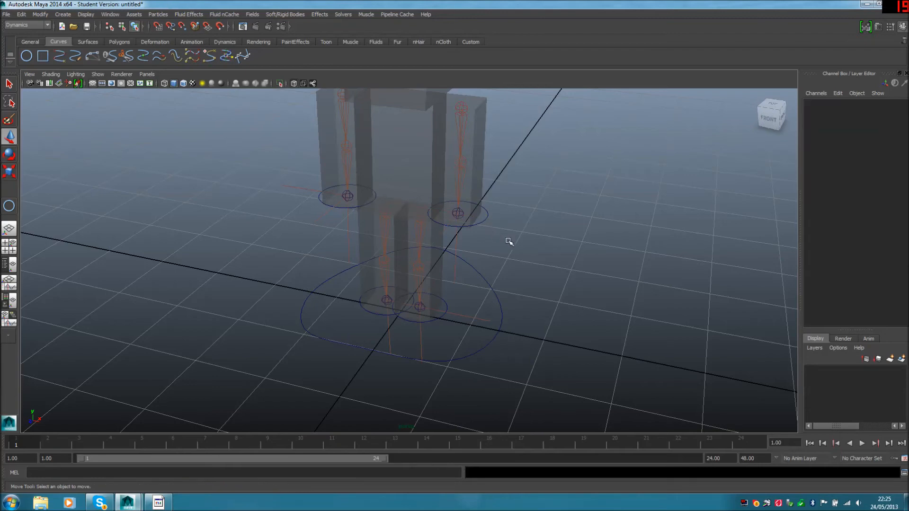
Parent the wrist IK handle of the arm at X -0.758 to the control circle around that wrist.
{"action": "scroll", "coordinate": [525, 250], "scroll_direction": "up", "scroll_amount": 2}
{"action": "middle_click_drag", "start_coordinate": [489, 250], "coordinate": [511, 258], "text": "alt"}
{"action": "mouse_move", "coordinate": [465, 261]}
{"action": "left_mouse_down", "text": "alt"}
{"action": "mouse_move", "coordinate": [491, 256]}
{"action": "mouse_move", "coordinate": [469, 252]}
{"action": "left_mouse_up", "text": "alt"}
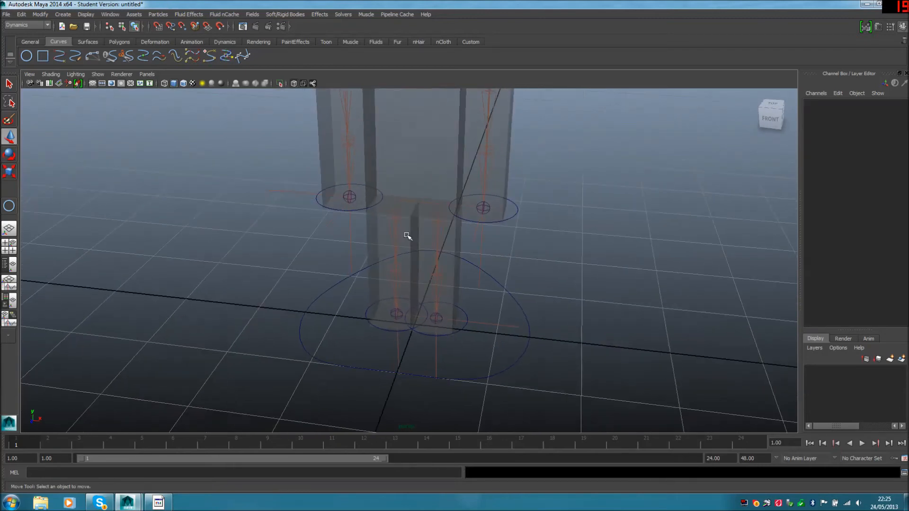
{"action": "left_click", "coordinate": [318, 200]}
{"action": "left_click", "coordinate": [350, 227]}
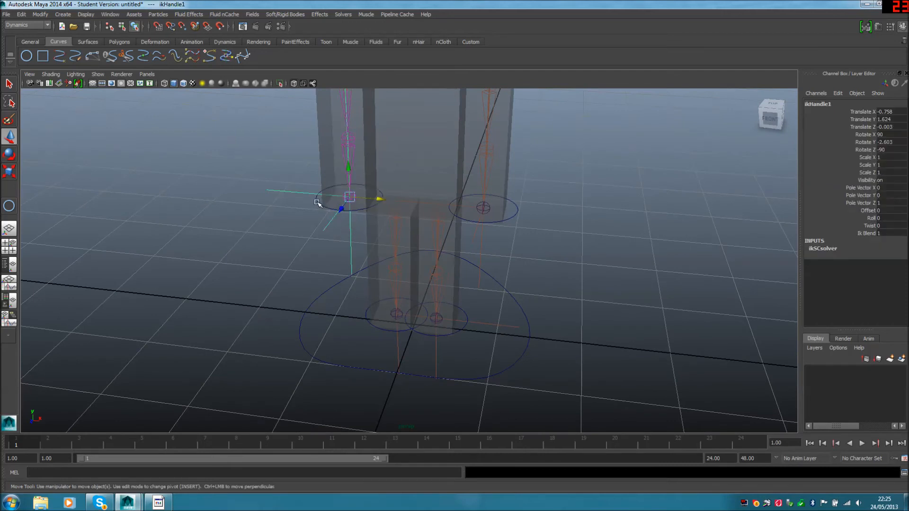
{"action": "left_click", "coordinate": [318, 202]}
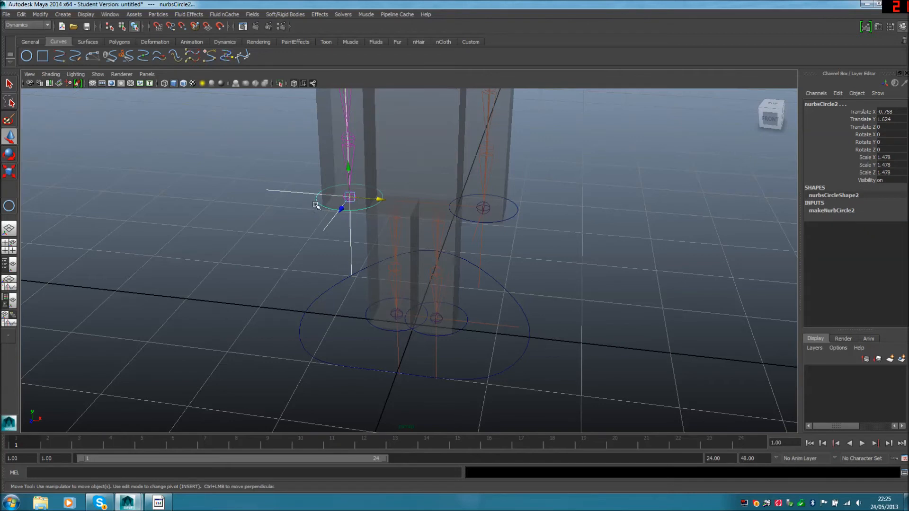
{"action": "left_click", "coordinate": [326, 242]}
{"action": "left_click", "coordinate": [349, 233]}
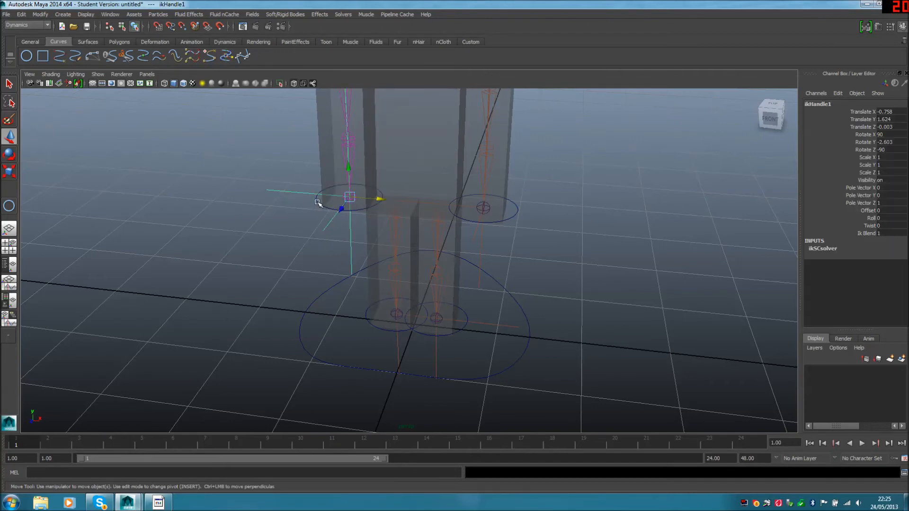
{"action": "left_click", "coordinate": [317, 202]}
{"action": "key", "text": "p"}
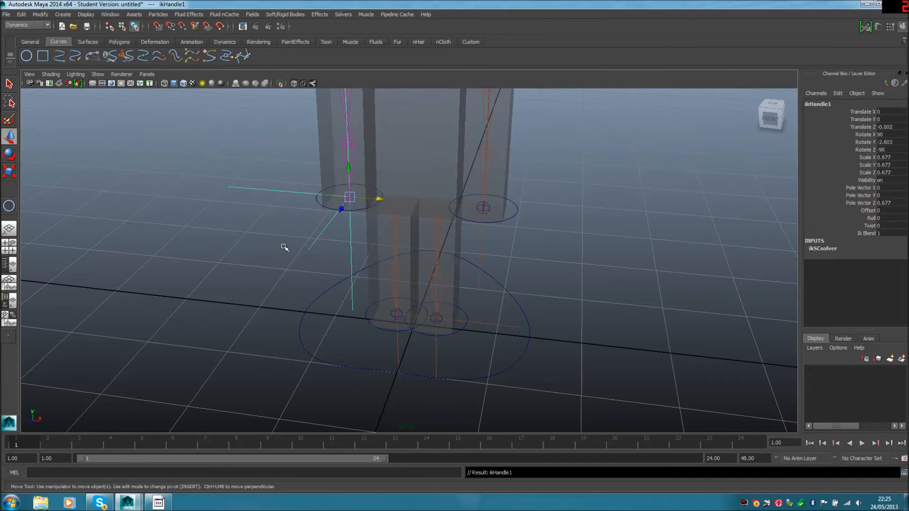
Parent the wrist IK handle of the arm at X 0.767 to its wrist circle, and clear the selection.
{"action": "left_click", "coordinate": [407, 268]}
{"action": "left_click", "coordinate": [483, 208]}
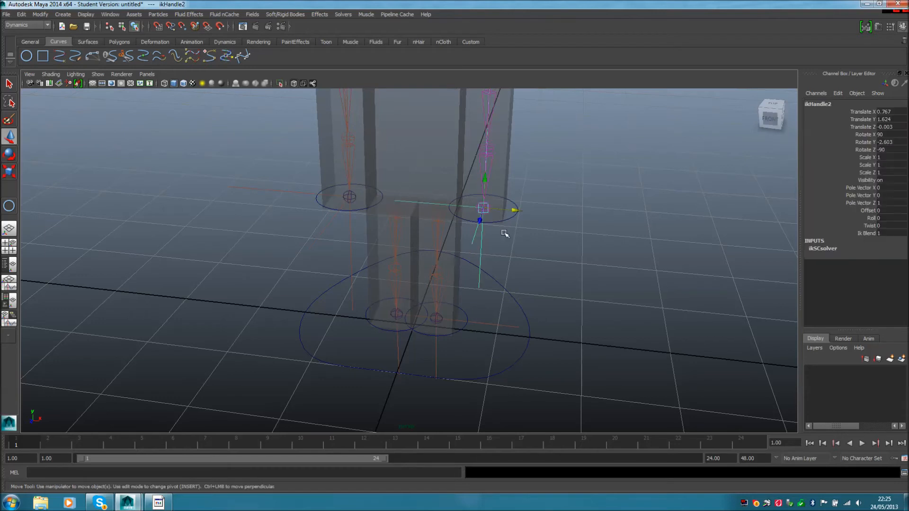
{"action": "left_click", "coordinate": [508, 220], "text": "shift"}
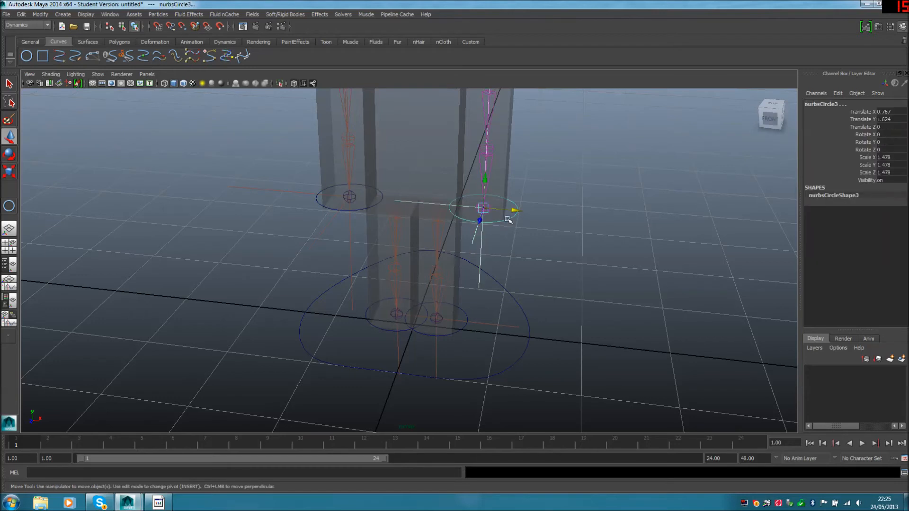
{"action": "key", "text": "p"}
{"action": "left_click", "coordinate": [484, 350]}
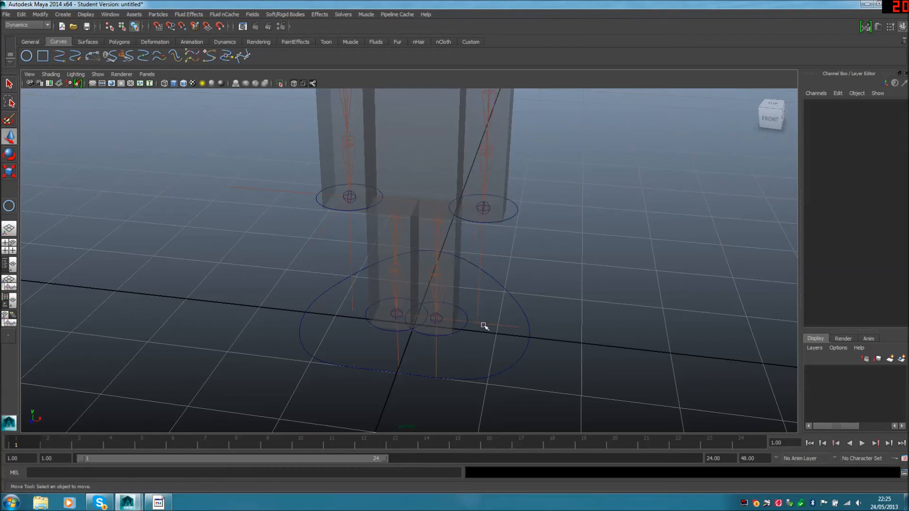
Parent each leg's ankle IK handle to the control circle around its own ankle, and clear the selection.
{"action": "left_click", "coordinate": [464, 326]}
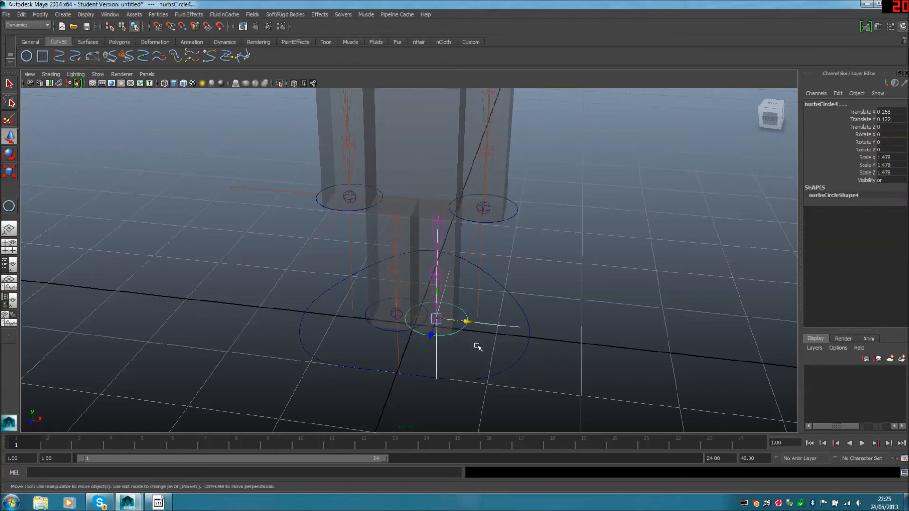
{"action": "key", "text": "p"}
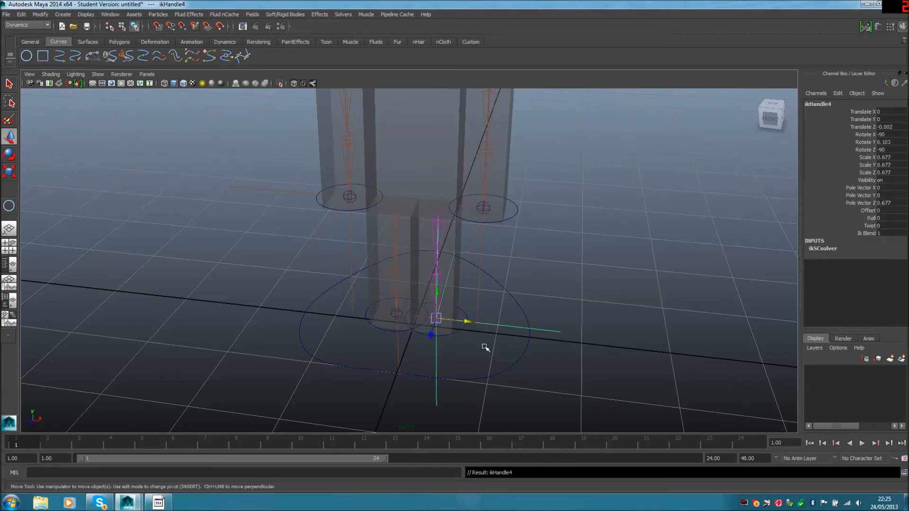
{"action": "left_click", "coordinate": [405, 348]}
{"action": "left_click", "coordinate": [397, 344]}
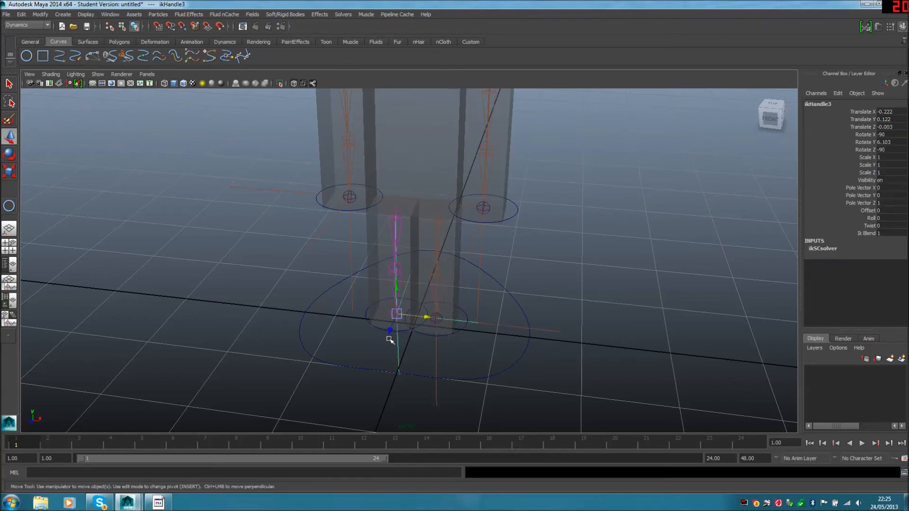
{"action": "left_click", "coordinate": [366, 320], "text": "shift"}
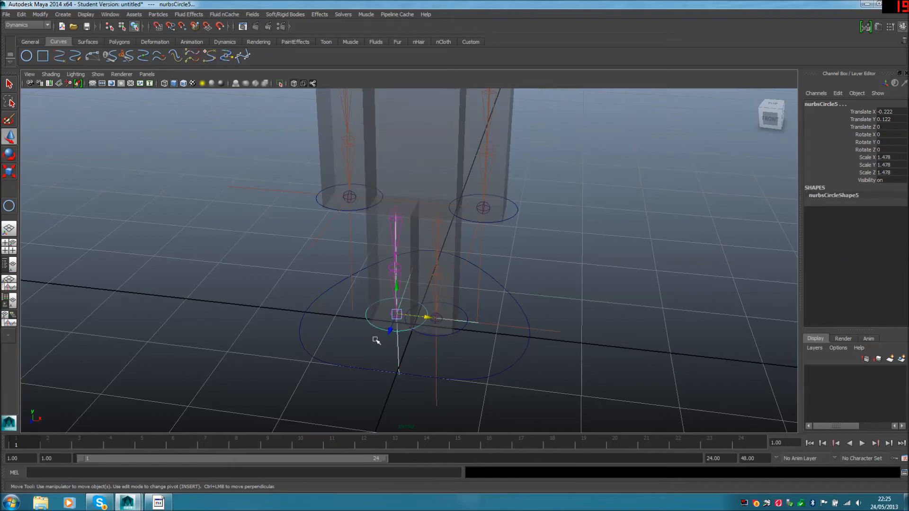
{"action": "key", "text": "p"}
{"action": "left_click", "coordinate": [582, 250]}
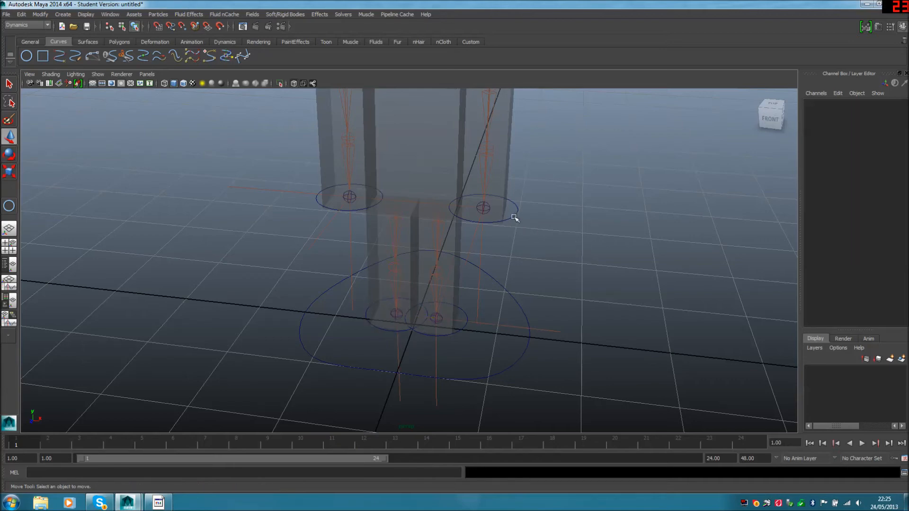
Test the IK of the arm at X 0.767 by moving its wrist circle up and backwards, and undo the move.
{"action": "left_click", "coordinate": [514, 217]}
{"action": "left_click_drag", "start_coordinate": [613, 240], "coordinate": [548, 241], "text": "alt"}
{"action": "left_click", "coordinate": [532, 248]}
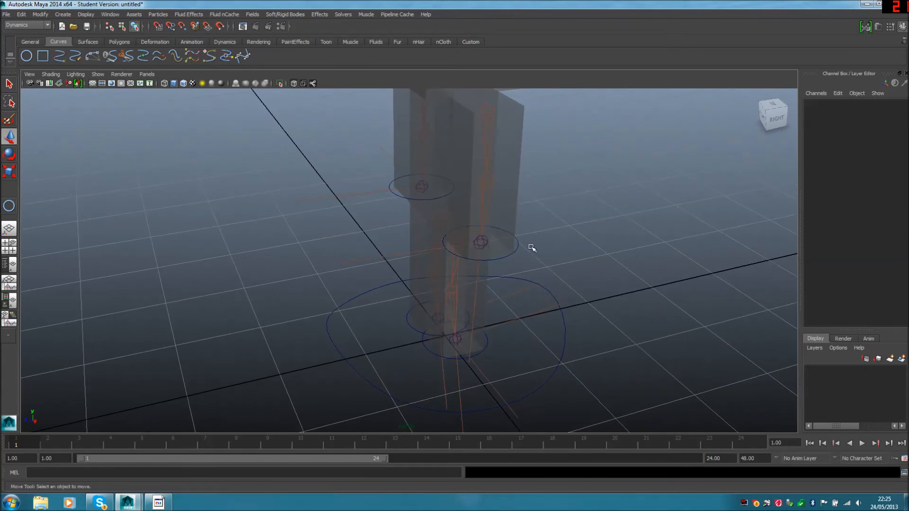
{"action": "left_click", "coordinate": [490, 261]}
{"action": "left_click_drag", "start_coordinate": [480, 245], "coordinate": [526, 203]}
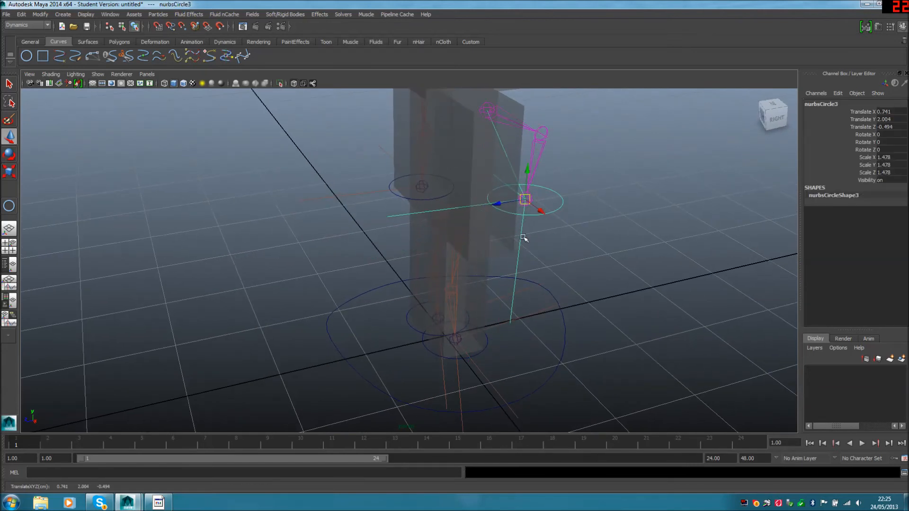
{"action": "key", "text": "ctrl+z"}
{"action": "left_click", "coordinate": [577, 217]}
Compare the character with X-Ray shading on and off from the front, leaving it off.
{"action": "left_click_drag", "start_coordinate": [578, 217], "coordinate": [621, 211], "text": "alt"}
{"action": "left_click", "coordinate": [293, 84]}
{"action": "mouse_move", "coordinate": [521, 218]}
{"action": "left_mouse_down", "text": "alt"}
{"action": "mouse_move", "coordinate": [544, 205]}
{"action": "mouse_move", "coordinate": [505, 219]}
{"action": "mouse_move", "coordinate": [534, 209]}
{"action": "left_mouse_up", "text": "alt"}
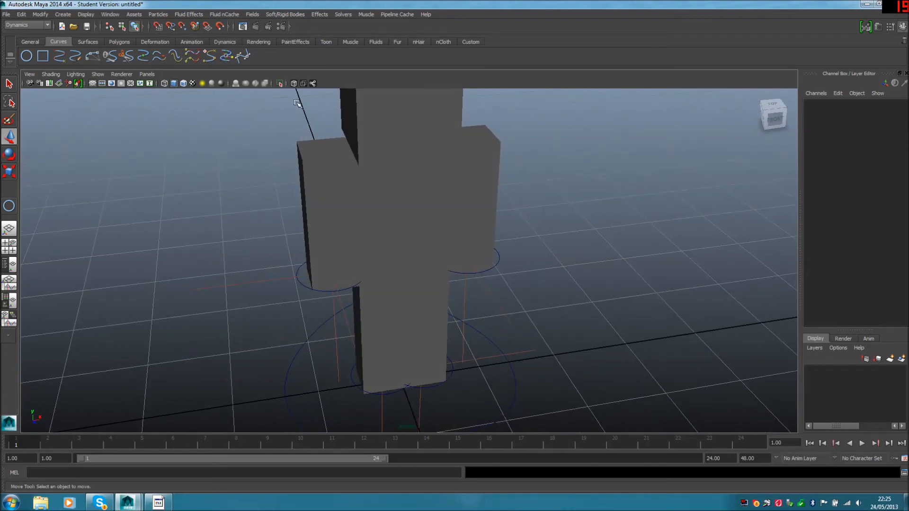
{"action": "left_click", "coordinate": [293, 83]}
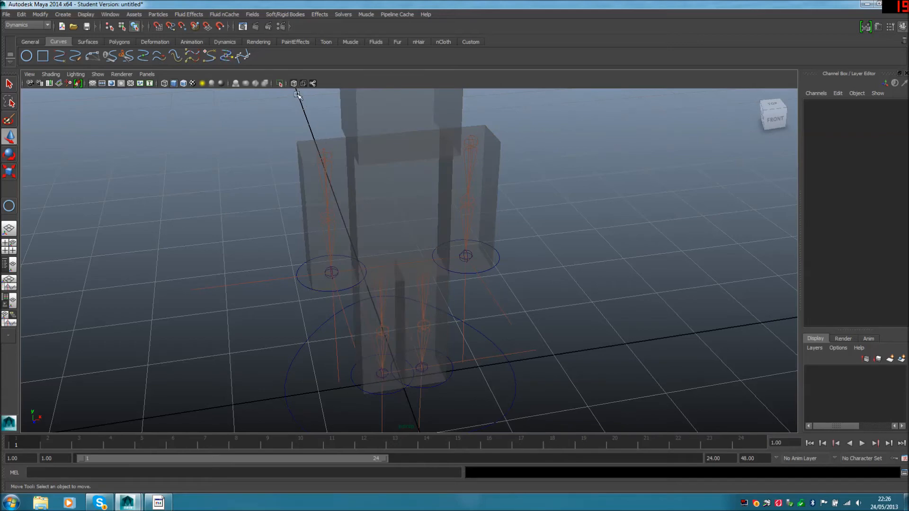
{"action": "left_click", "coordinate": [293, 83]}
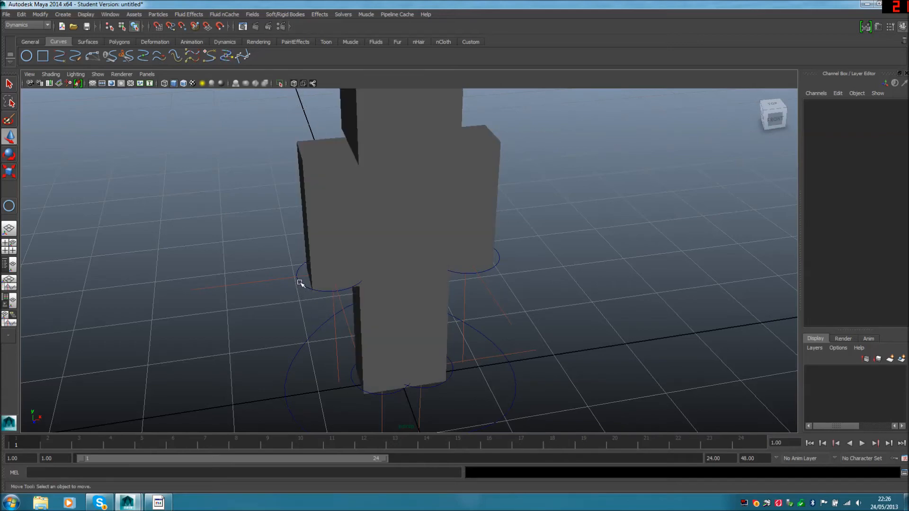
Raise the wrist circle at X -0.758 to check from the side whether the arm mesh follows its joints, and undo the move.
{"action": "left_click", "coordinate": [300, 283]}
{"action": "left_click_drag", "start_coordinate": [279, 328], "coordinate": [400, 296], "text": "alt"}
{"action": "left_click_drag", "start_coordinate": [409, 254], "coordinate": [408, 194]}
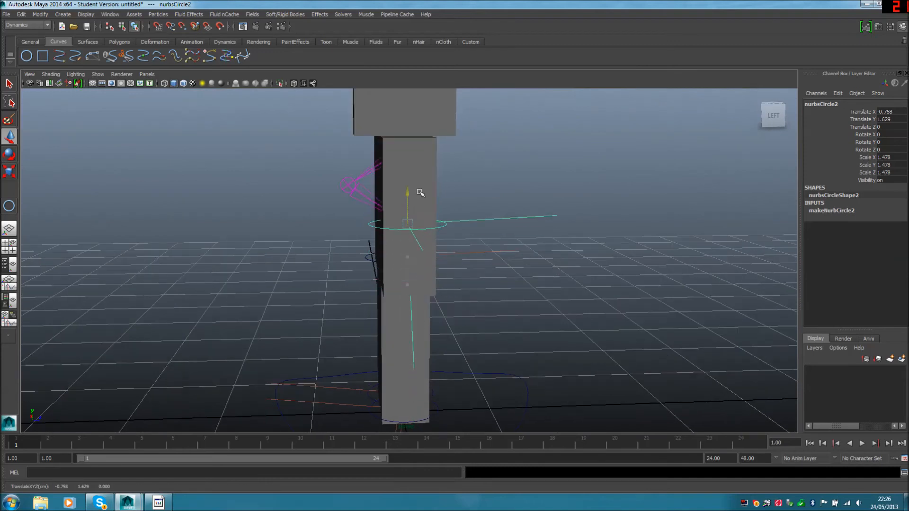
{"action": "key", "text": "ctrl+z"}
{"action": "left_click", "coordinate": [565, 251]}
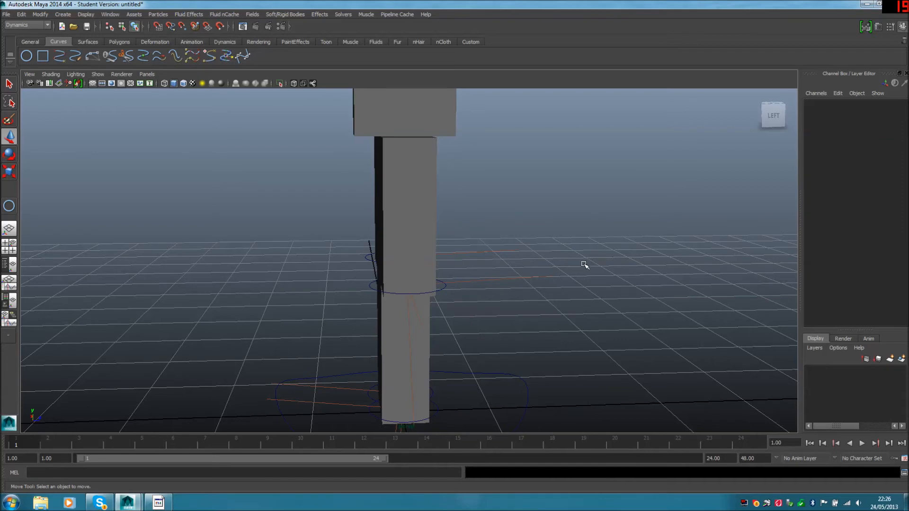
{"action": "left_click_drag", "start_coordinate": [609, 260], "coordinate": [528, 266], "text": "alt"}
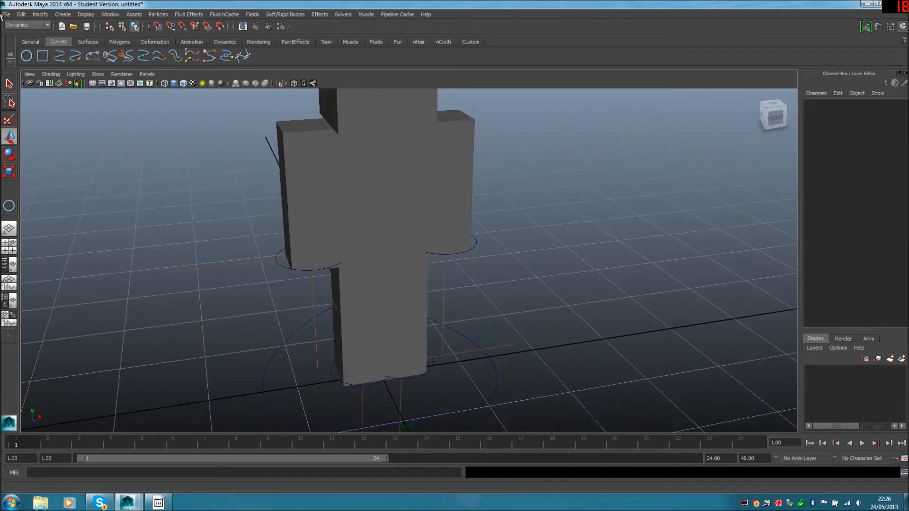
Switch to the Animation menu set, choose Dual Quaternion as the skinning method in the Smooth Bind options, and close them without binding.
{"action": "left_click", "coordinate": [26, 25]}
{"action": "left_click", "coordinate": [23, 33]}
{"action": "left_click", "coordinate": [340, 14]}
{"action": "mouse_move", "coordinate": [348, 27]}
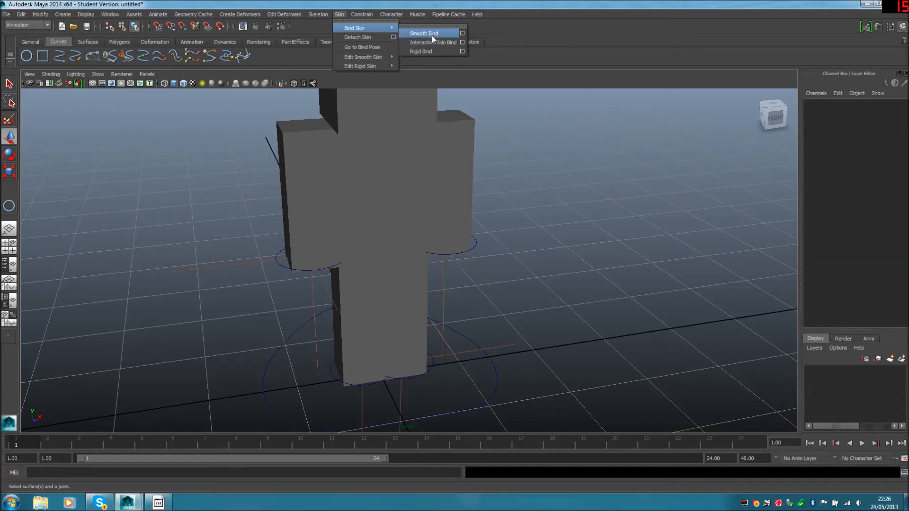
{"action": "left_click", "coordinate": [461, 33]}
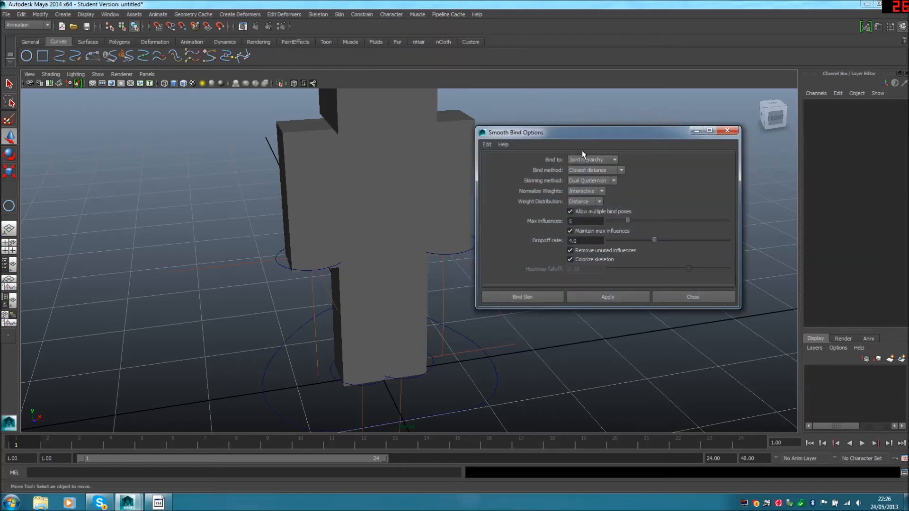
{"action": "left_click_drag", "start_coordinate": [574, 138], "coordinate": [393, 102]}
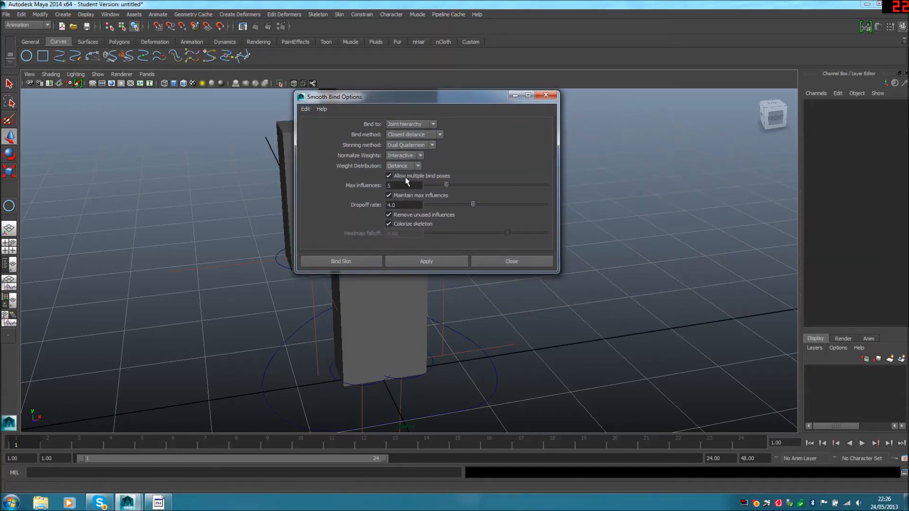
{"action": "left_click", "coordinate": [416, 146]}
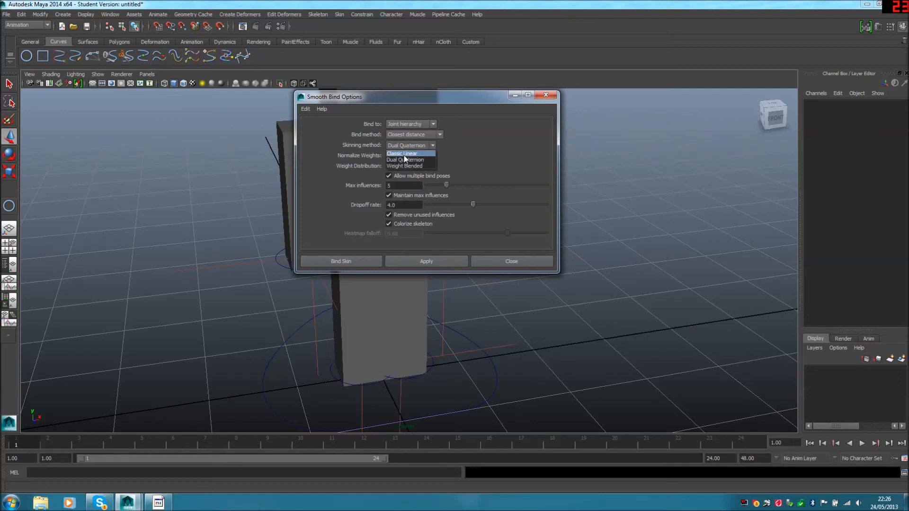
{"action": "left_click", "coordinate": [404, 160]}
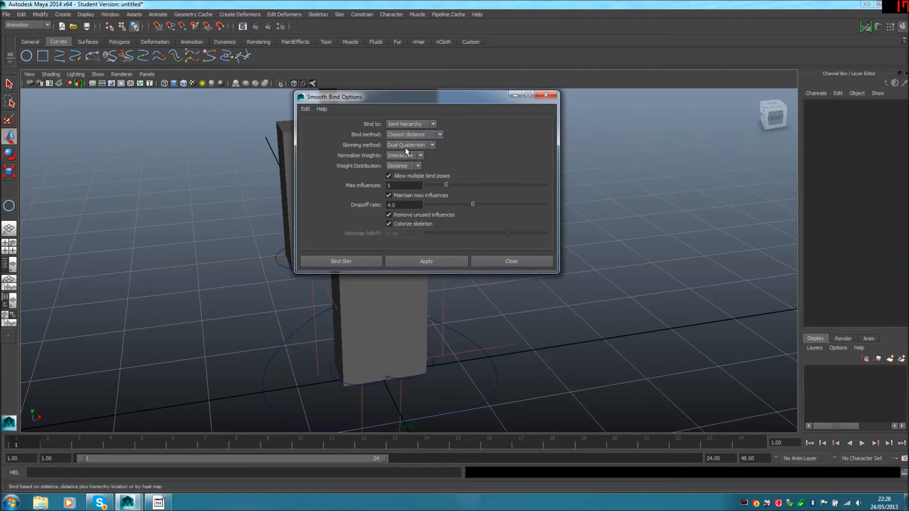
{"action": "left_click_drag", "start_coordinate": [409, 102], "coordinate": [322, 124]}
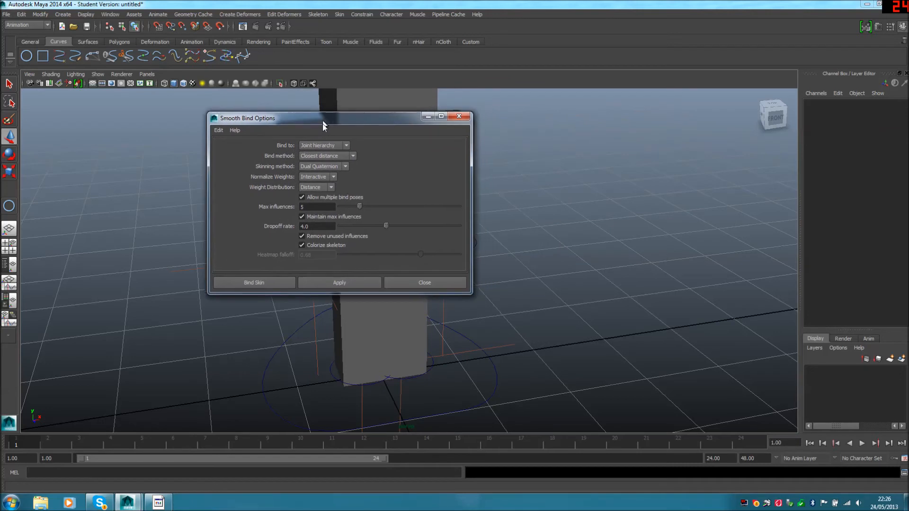
{"action": "left_click", "coordinate": [423, 282]}
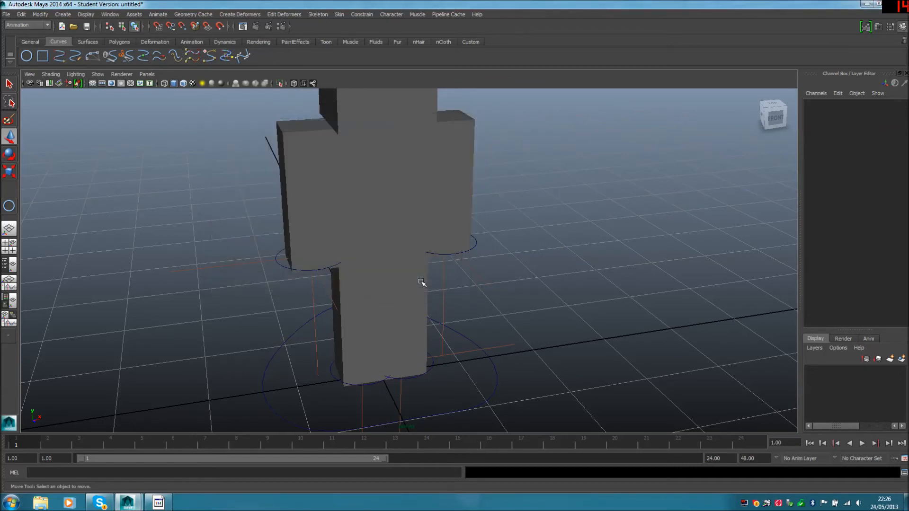
Turn on X-Ray shading and smooth bind the arm mesh at X -0.75 to its shoulder joint chain.
{"action": "left_click", "coordinate": [296, 84]}
{"action": "left_click", "coordinate": [303, 135]}
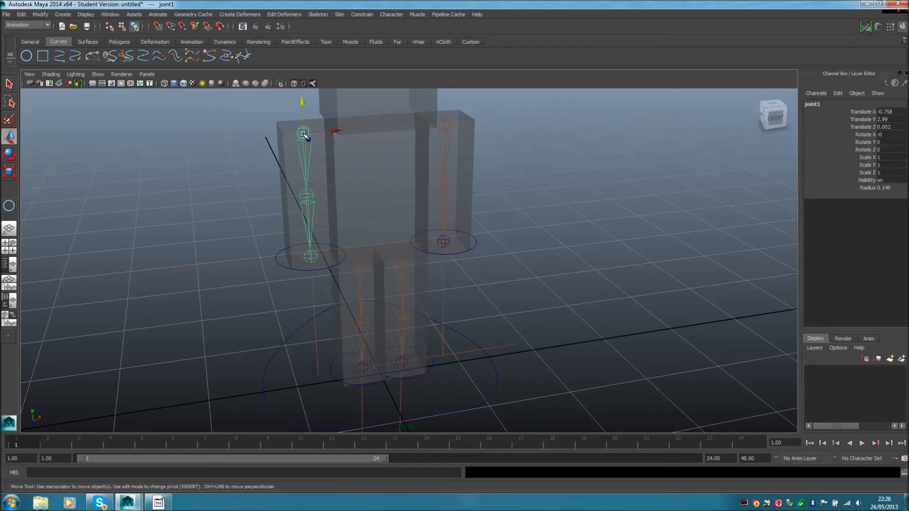
{"action": "left_click", "coordinate": [287, 136]}
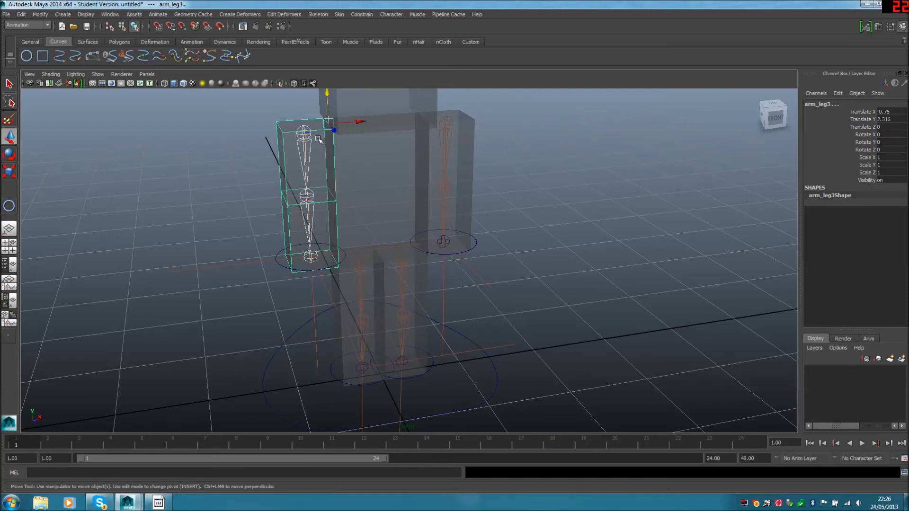
{"action": "left_click", "coordinate": [338, 15]}
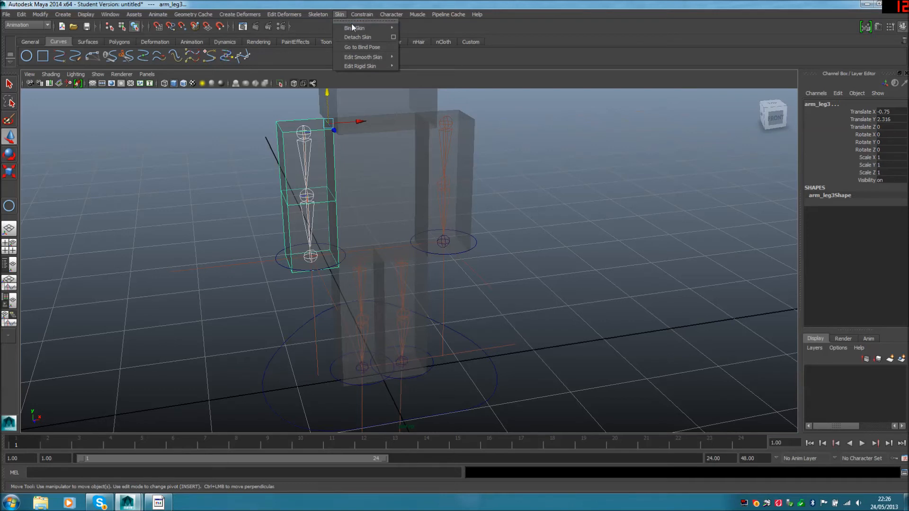
{"action": "mouse_move", "coordinate": [377, 29]}
{"action": "left_click", "coordinate": [424, 33]}
{"action": "left_click", "coordinate": [503, 143]}
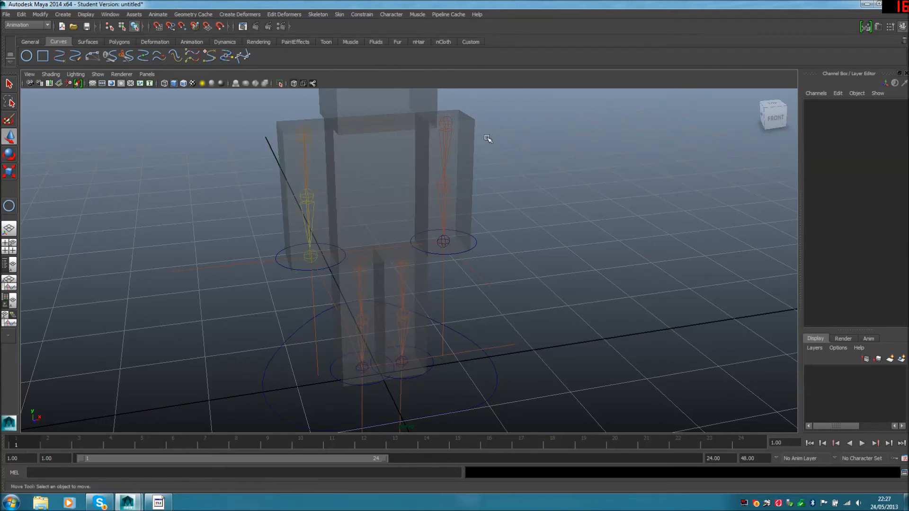
Smooth bind the arm mesh on the positive X side to its shoulder joint chain at X 0.767.
{"action": "left_click", "coordinate": [447, 125]}
{"action": "left_click", "coordinate": [447, 125]}
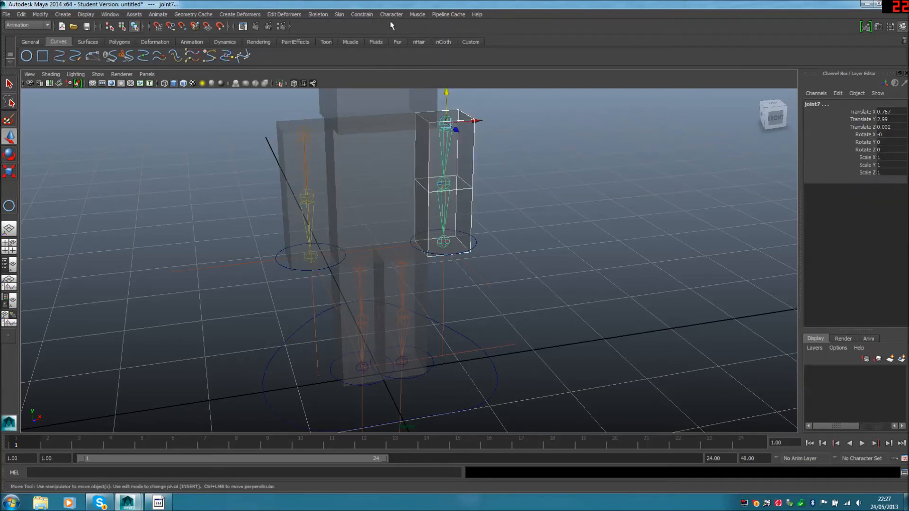
{"action": "left_click", "coordinate": [340, 14]}
{"action": "mouse_move", "coordinate": [369, 30]}
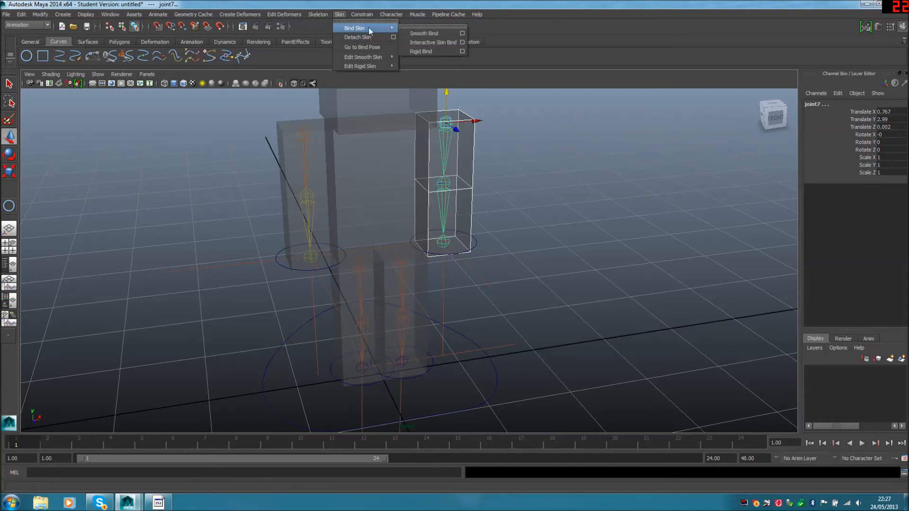
{"action": "left_click", "coordinate": [417, 32]}
Smooth bind the leg mesh at X 0.25 to its hip joint chain at X 0.268.
{"action": "left_click", "coordinate": [414, 270]}
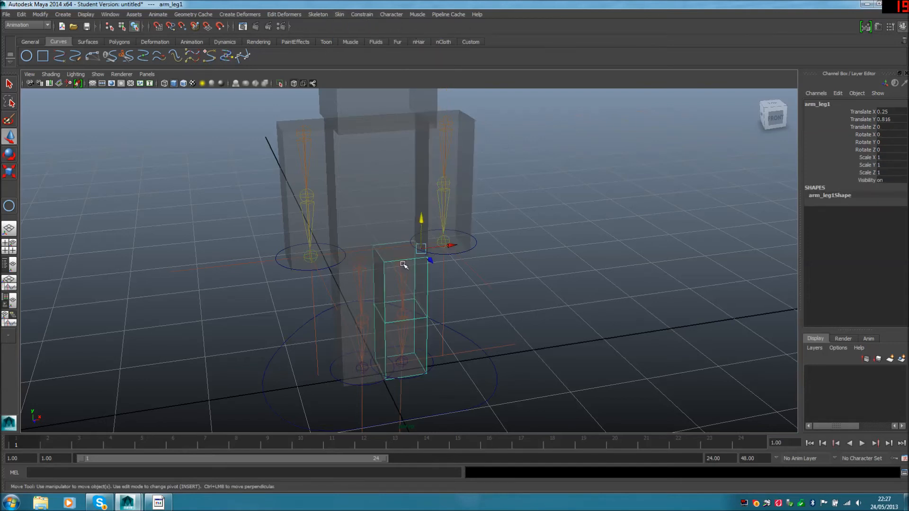
{"action": "left_click", "coordinate": [401, 261], "text": "shift"}
{"action": "left_click", "coordinate": [341, 15]}
{"action": "mouse_move", "coordinate": [360, 28]}
{"action": "left_click", "coordinate": [416, 31]}
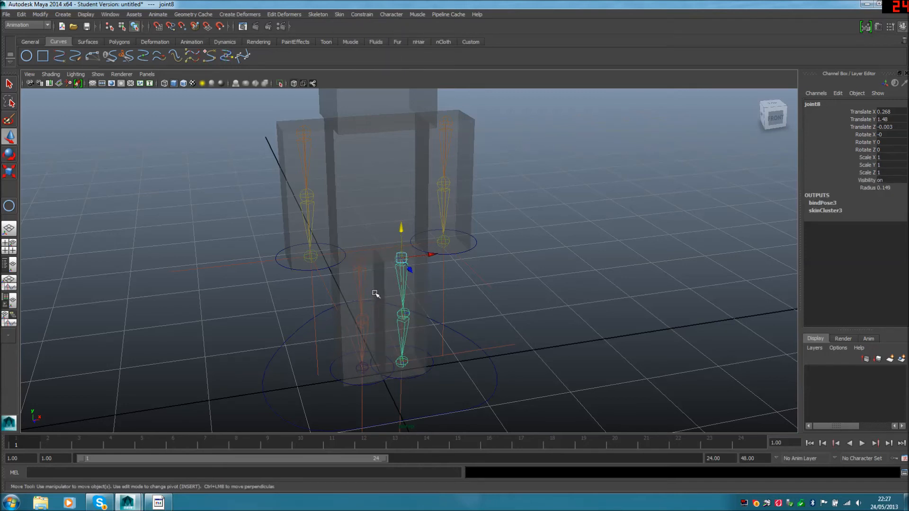
Smooth bind the other leg mesh to its hip joint chain at X -0.222 and clear the selection.
{"action": "left_click", "coordinate": [374, 293]}
{"action": "left_click", "coordinate": [359, 282], "text": "shift"}
{"action": "left_click", "coordinate": [340, 14]}
{"action": "mouse_move", "coordinate": [369, 27]}
{"action": "left_click", "coordinate": [419, 29]}
{"action": "left_click", "coordinate": [537, 250]}
Turn off X-Ray shading, raise the wrist circle on the positive X side to check the arm's deformation, and undo the move.
{"action": "left_click_drag", "start_coordinate": [556, 251], "coordinate": [483, 218], "text": "alt"}
{"action": "left_click", "coordinate": [293, 83]}
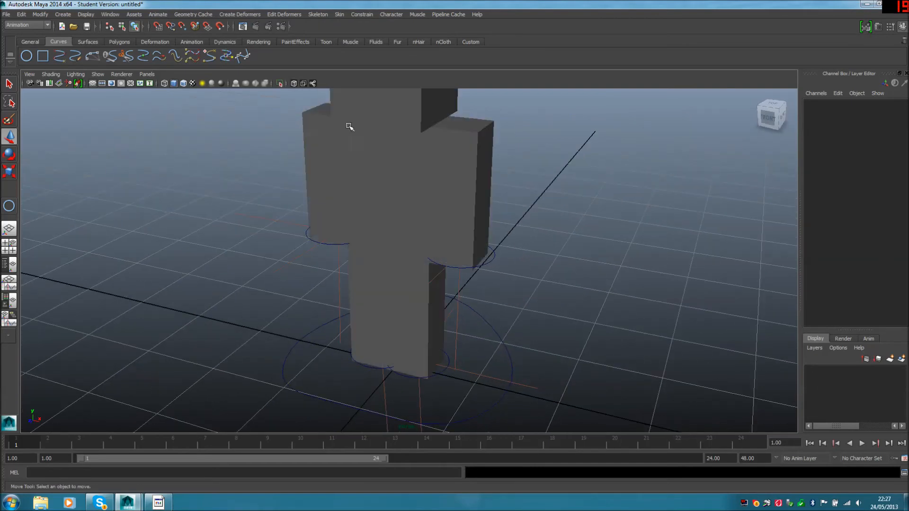
{"action": "left_click", "coordinate": [492, 262]}
{"action": "left_click_drag", "start_coordinate": [488, 258], "coordinate": [487, 205]}
{"action": "left_click_drag", "start_coordinate": [601, 205], "coordinate": [584, 264], "text": "alt"}
{"action": "key", "text": "ctrl+z"}
{"action": "left_click", "coordinate": [585, 202]}
{"action": "middle_click_drag", "start_coordinate": [558, 307], "coordinate": [528, 304], "text": "alt"}
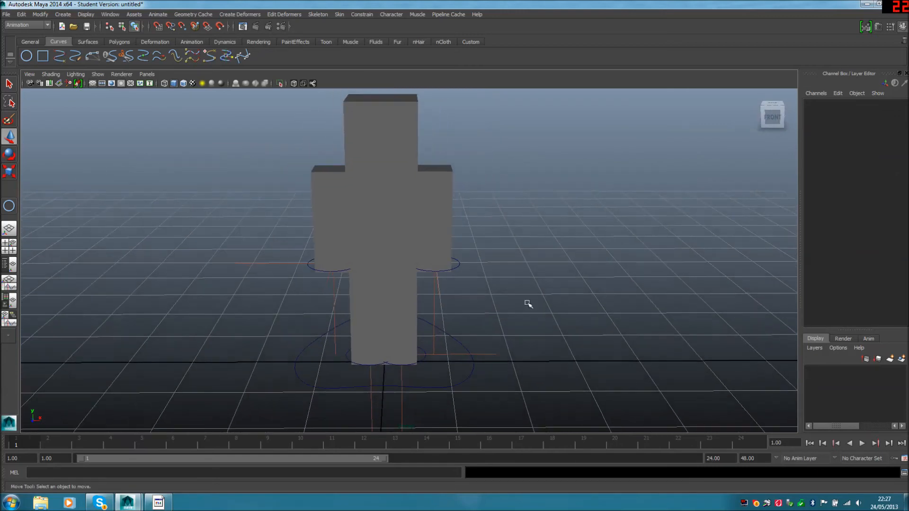
Turn on X-Ray shading and select the head, the body and the root joints of both arms and both legs.
{"action": "left_click", "coordinate": [451, 388]}
{"action": "left_click", "coordinate": [533, 362]}
{"action": "left_click", "coordinate": [280, 84]}
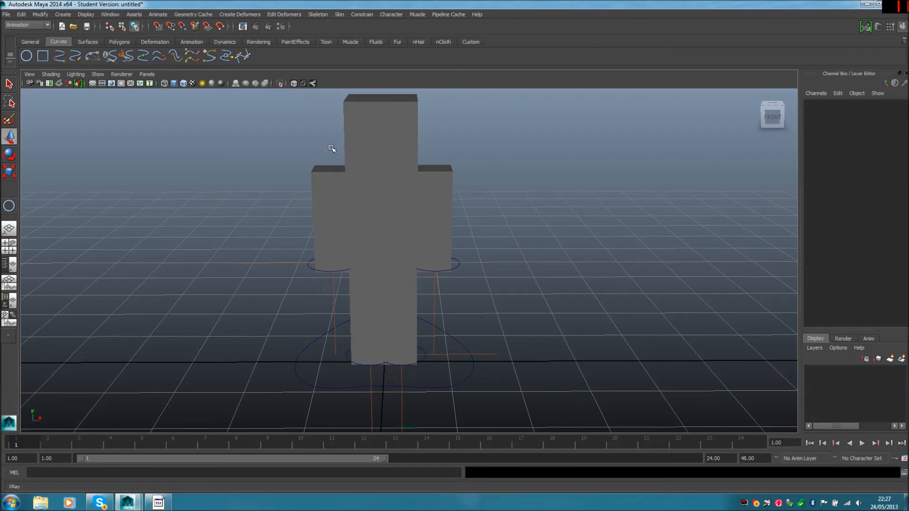
{"action": "left_click", "coordinate": [382, 155]}
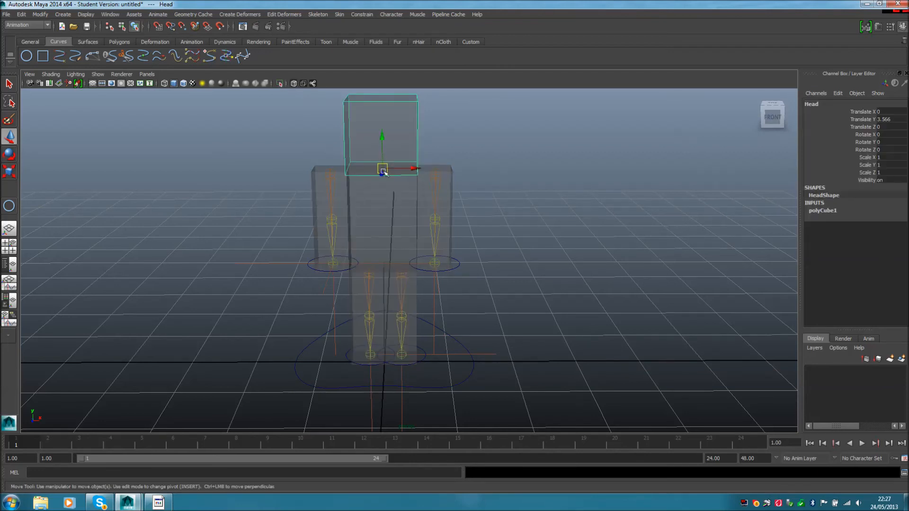
{"action": "left_click", "coordinate": [391, 221]}
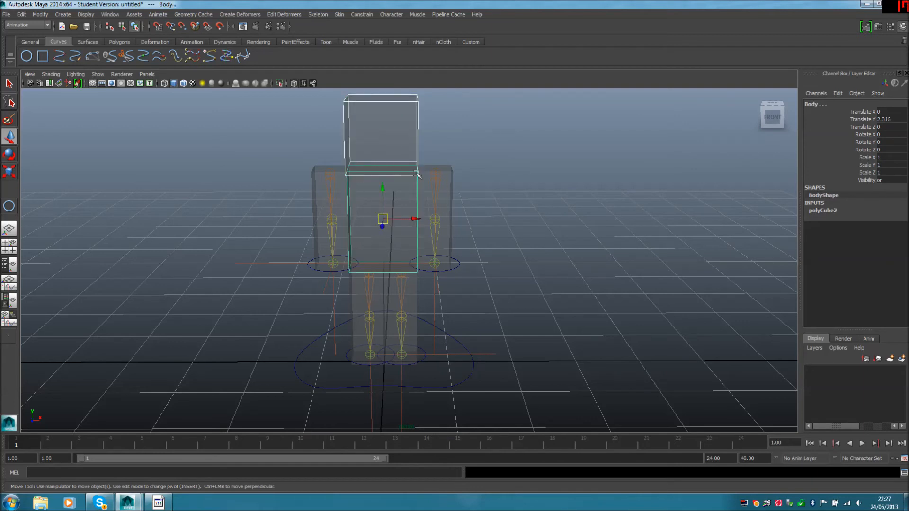
{"action": "scroll", "coordinate": [349, 199], "scroll_direction": "up", "scroll_amount": 2}
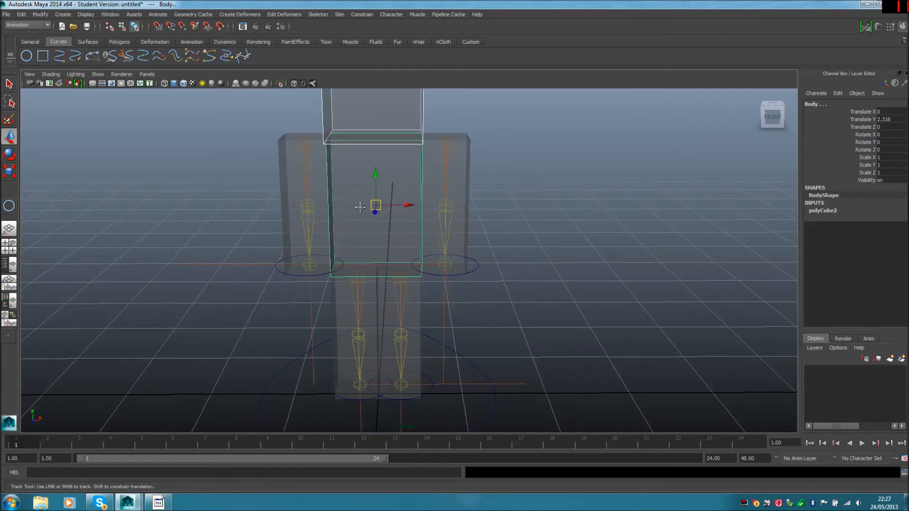
{"action": "left_click", "coordinate": [354, 158]}
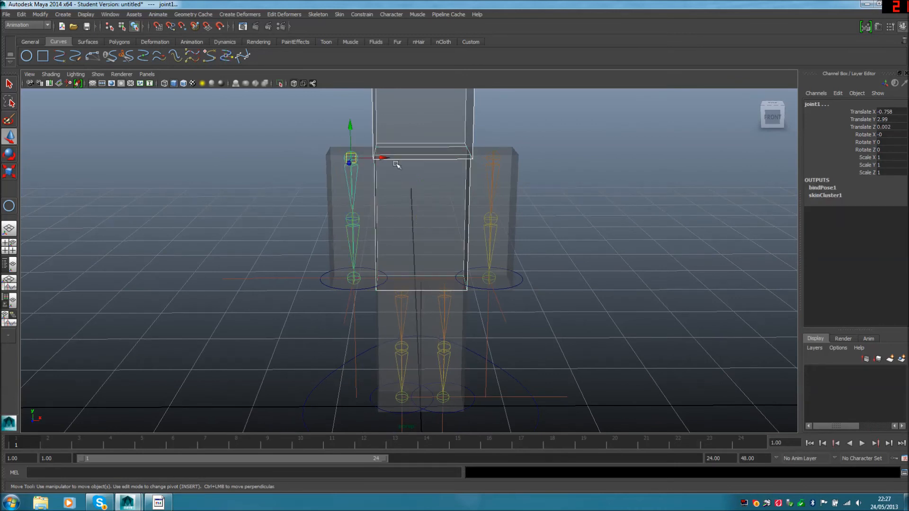
{"action": "left_click", "coordinate": [493, 158], "text": "shift"}
{"action": "left_click", "coordinate": [443, 292]}
{"action": "left_click", "coordinate": [401, 291]}
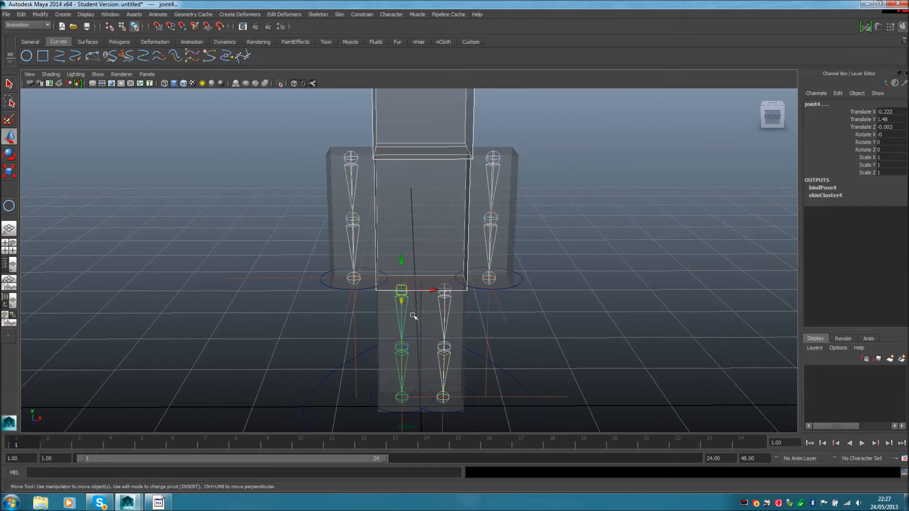
Add the four limb IK handles and the four wrist and ankle circles to the selection.
{"action": "left_click", "coordinate": [488, 333]}
{"action": "left_click", "coordinate": [356, 330]}
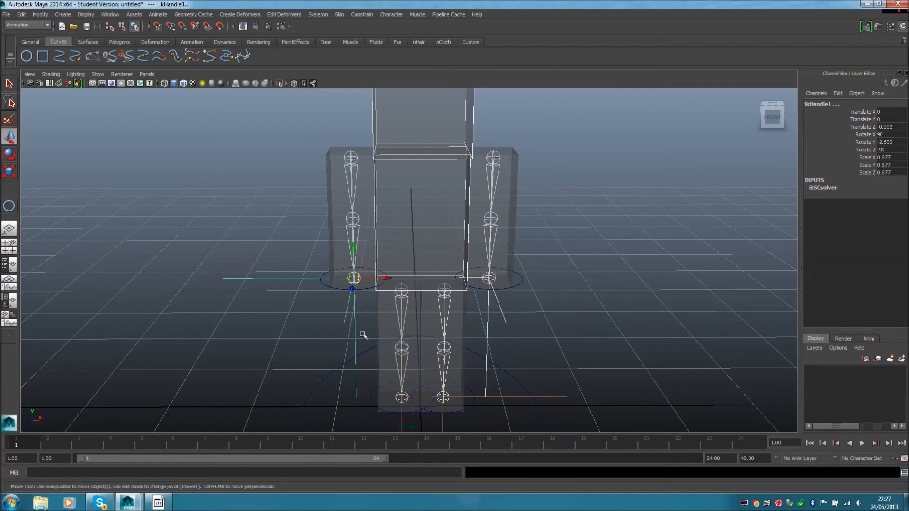
{"action": "left_click", "coordinate": [505, 397]}
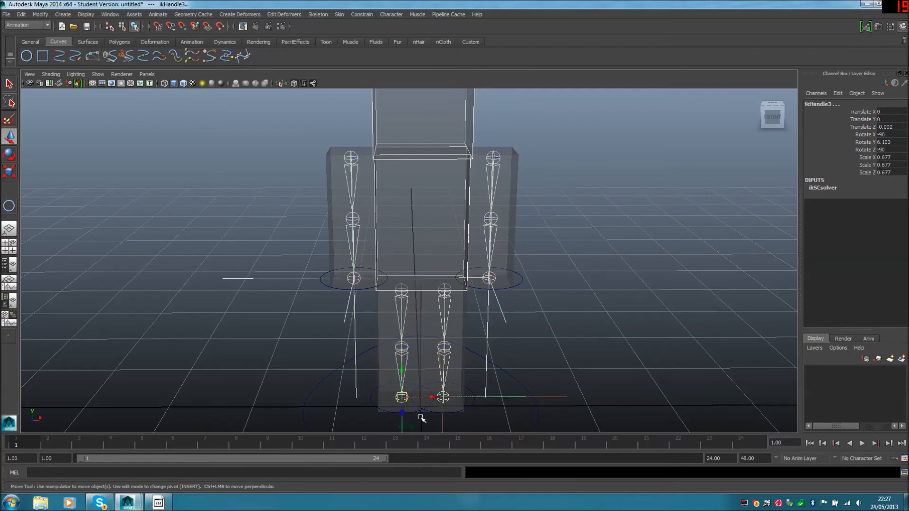
{"action": "left_click", "coordinate": [442, 421]}
{"action": "middle_click_drag", "start_coordinate": [516, 402], "coordinate": [467, 365], "text": "alt"}
{"action": "left_click", "coordinate": [459, 365]}
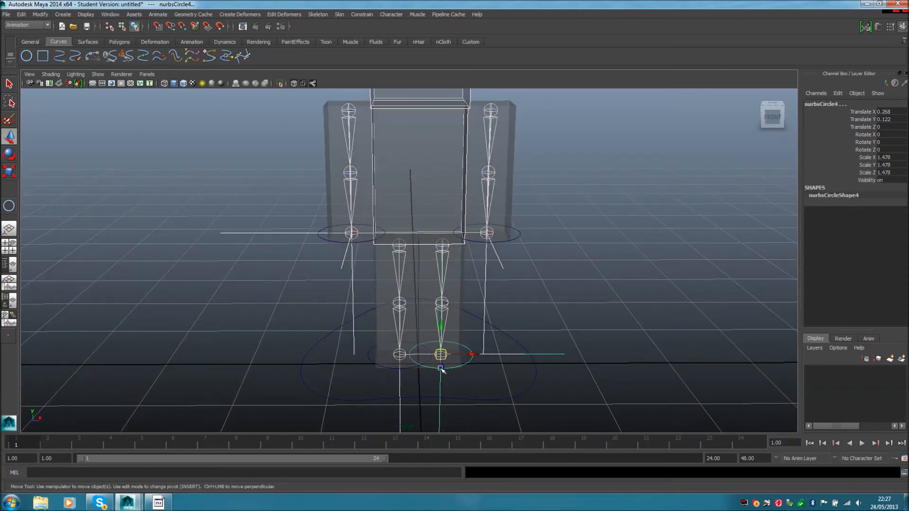
{"action": "left_click", "coordinate": [372, 363]}
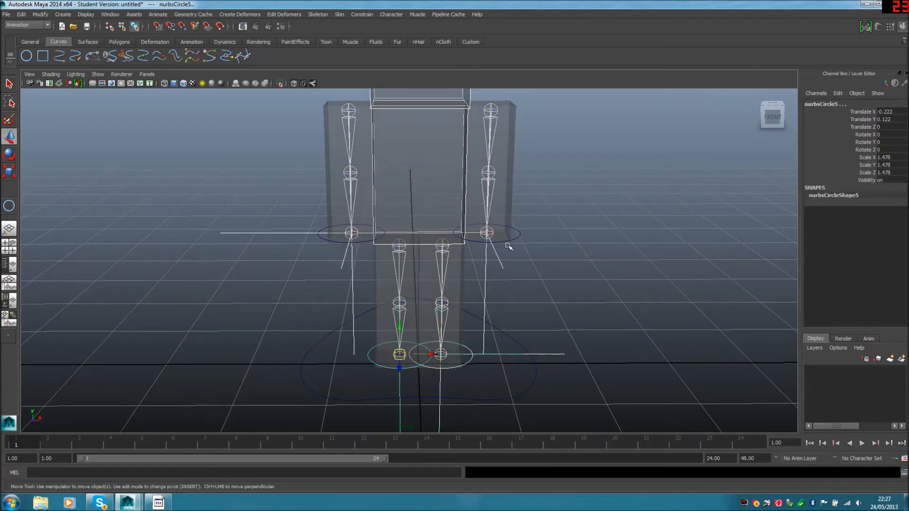
{"action": "left_click", "coordinate": [519, 238]}
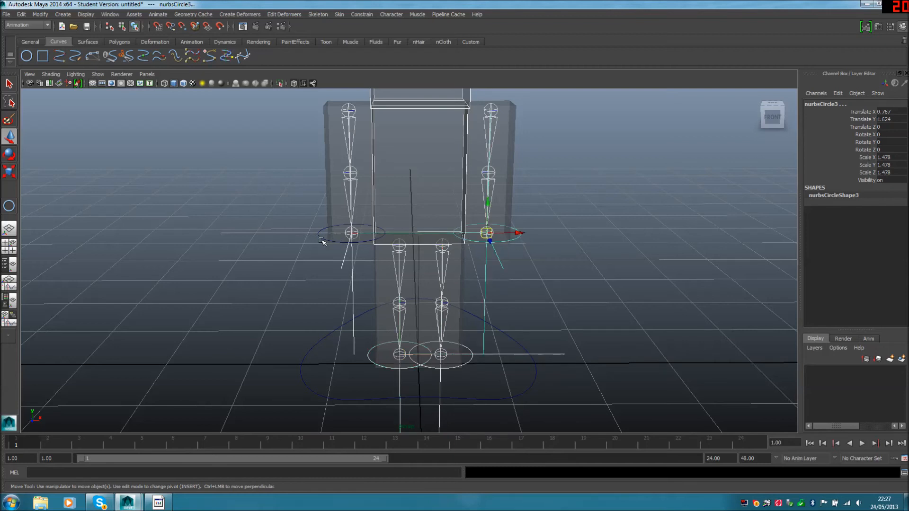
{"action": "left_click", "coordinate": [322, 239]}
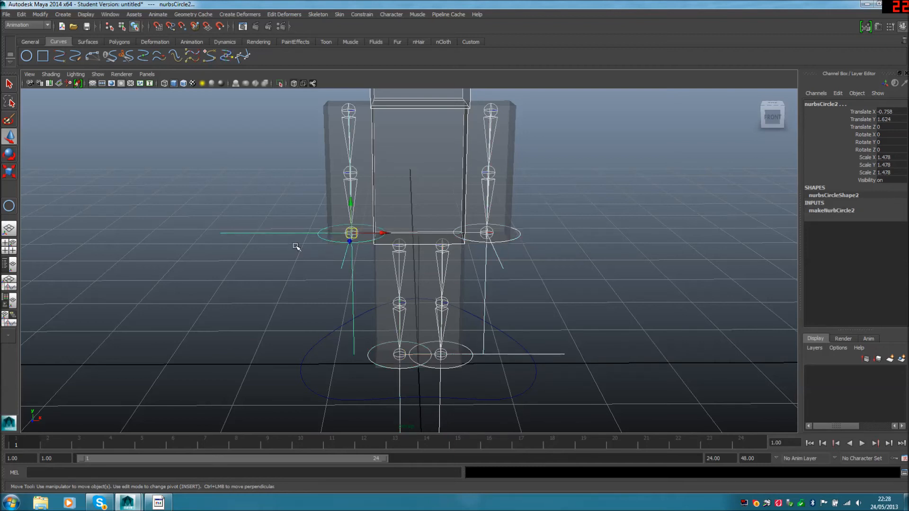
Add the large ground circle last, parent all selected parts to it, and clear the selection.
{"action": "left_click_drag", "start_coordinate": [296, 246], "coordinate": [352, 169], "text": "alt"}
{"action": "left_click_drag", "start_coordinate": [509, 234], "coordinate": [462, 216], "text": "alt"}
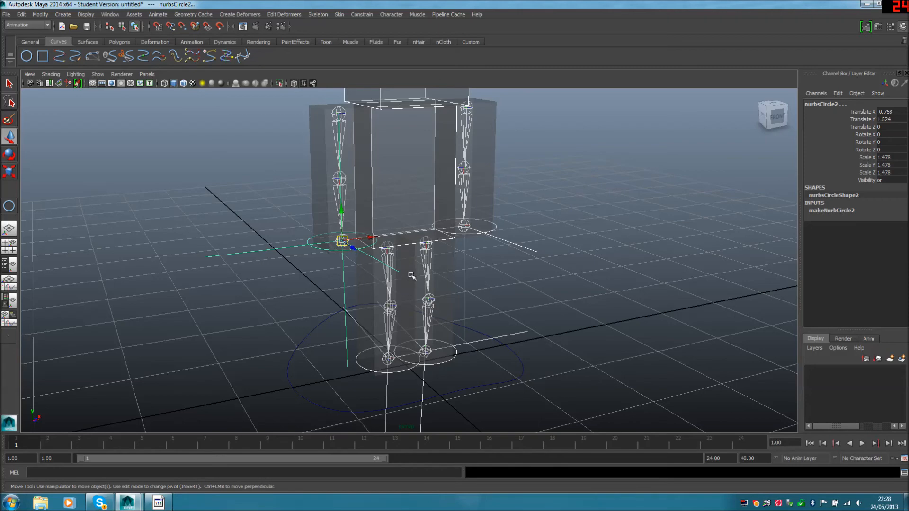
{"action": "scroll", "coordinate": [545, 227], "scroll_direction": "down", "scroll_amount": 5}
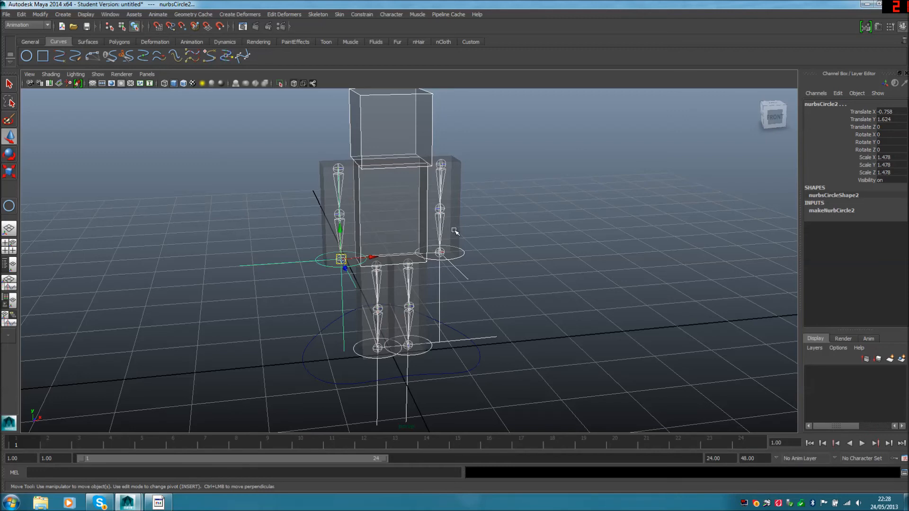
{"action": "left_click", "coordinate": [442, 374]}
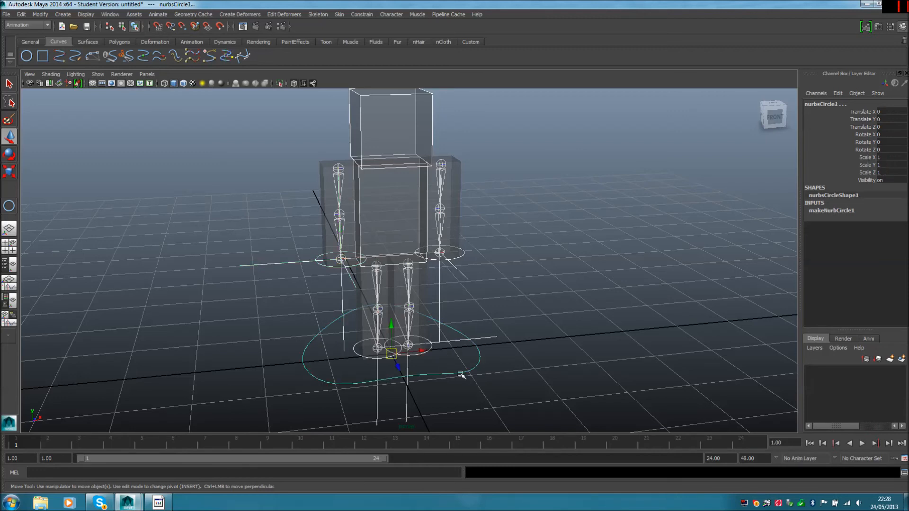
{"action": "key", "text": "p"}
{"action": "left_click", "coordinate": [492, 379]}
Move the ground circle to about X 2.656, Y 1.341, Z 0.157 to check that the whole character follows, and undo the move.
{"action": "left_click", "coordinate": [447, 373]}
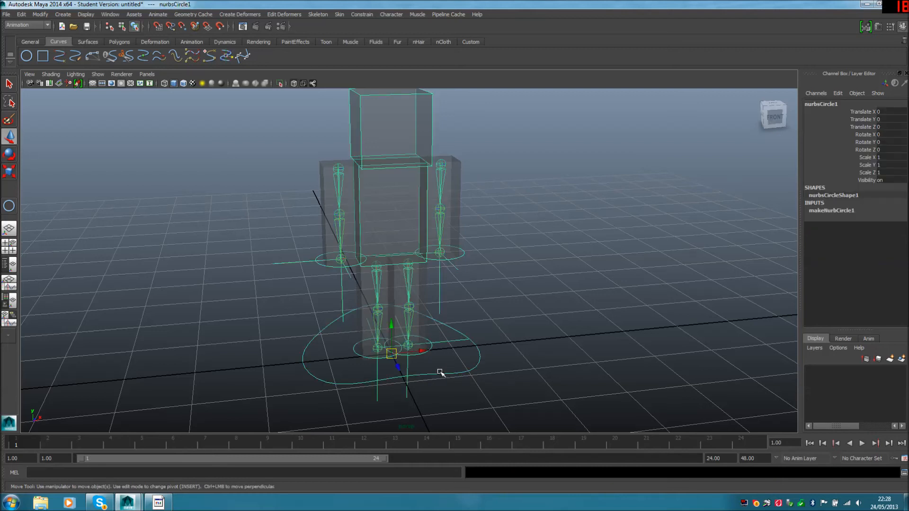
{"action": "left_click_drag", "start_coordinate": [391, 353], "coordinate": [557, 281]}
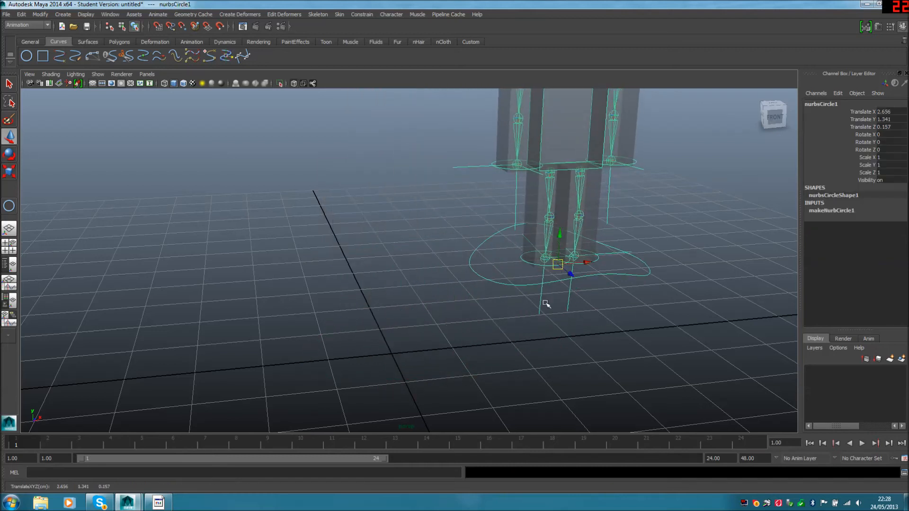
{"action": "key", "text": "ctrl+z"}
{"action": "key", "text": "ctrl+z"}
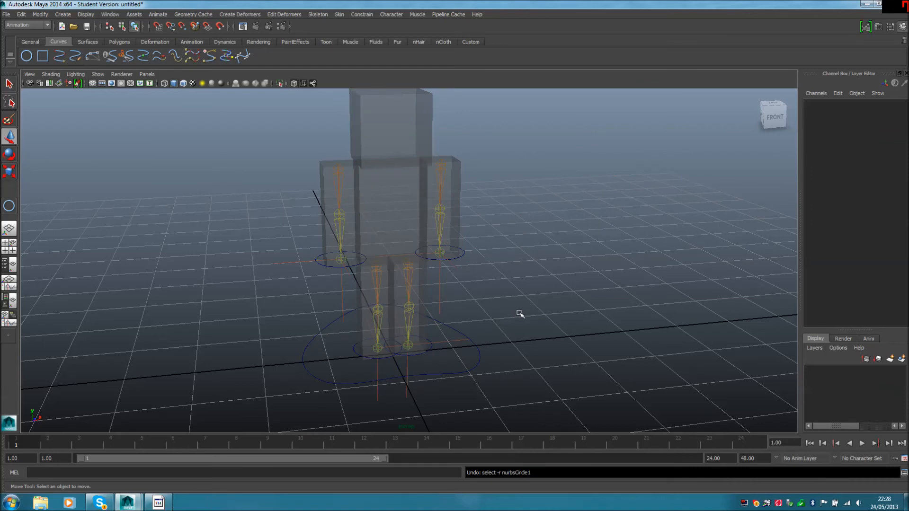
Raise the wrist circle on the positive X side to check whether the arm's IK handle follows, and undo the move.
{"action": "left_click_drag", "start_coordinate": [493, 341], "coordinate": [511, 328], "text": "alt"}
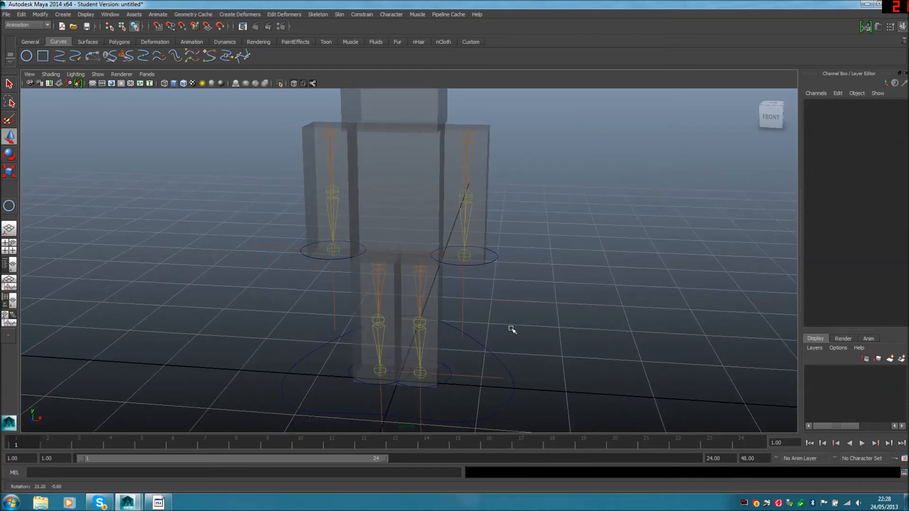
{"action": "left_click", "coordinate": [475, 254]}
{"action": "left_click_drag", "start_coordinate": [465, 225], "coordinate": [472, 191]}
{"action": "key", "text": "ctrl+z"}
{"action": "left_click", "coordinate": [582, 241]}
Raise the wrist circle at X -0.758 to about Y 2.19 to check whether its arm follows, and undo the move.
{"action": "left_click_drag", "start_coordinate": [536, 260], "coordinate": [515, 268], "text": "alt"}
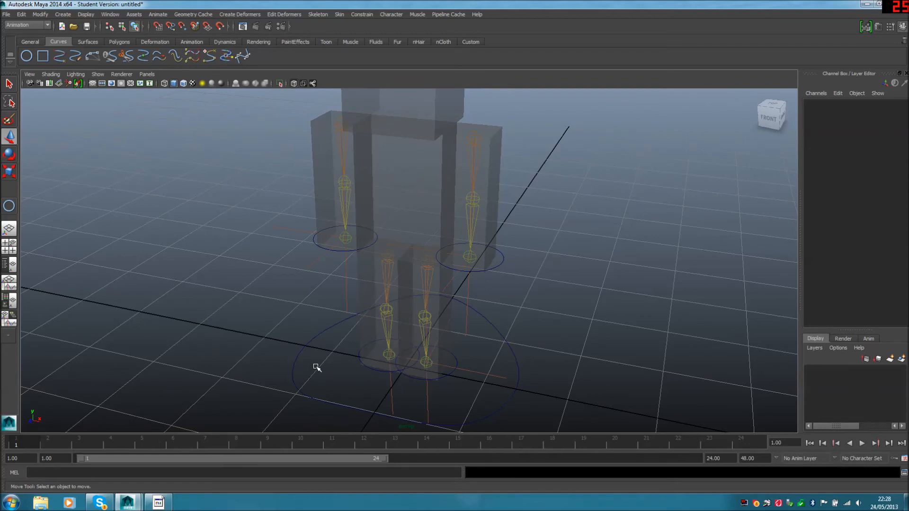
{"action": "left_click_drag", "start_coordinate": [254, 329], "coordinate": [288, 328], "text": "alt"}
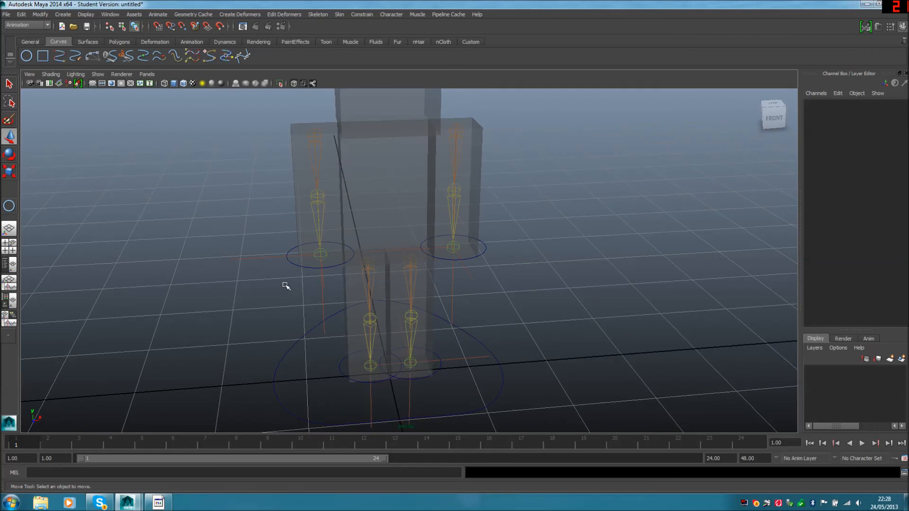
{"action": "left_click", "coordinate": [292, 261]}
{"action": "left_click_drag", "start_coordinate": [318, 221], "coordinate": [323, 175]}
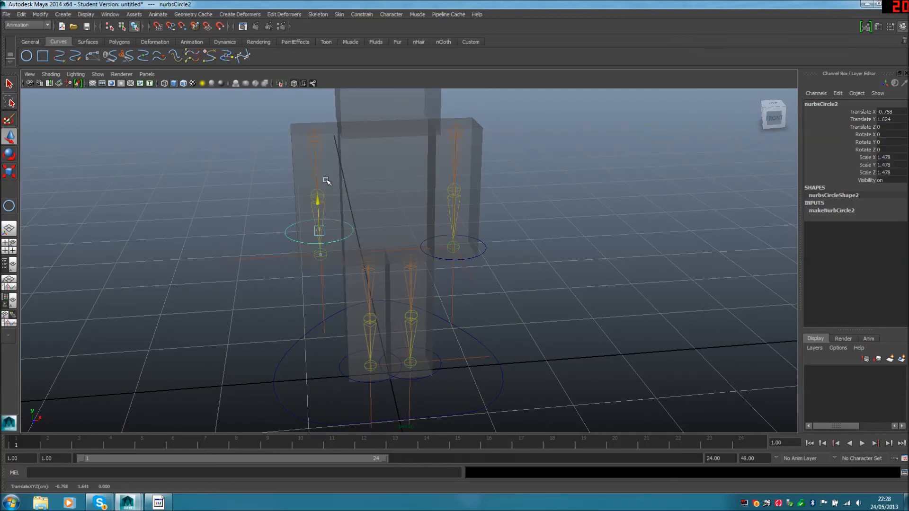
{"action": "key", "text": "ctrl+z"}
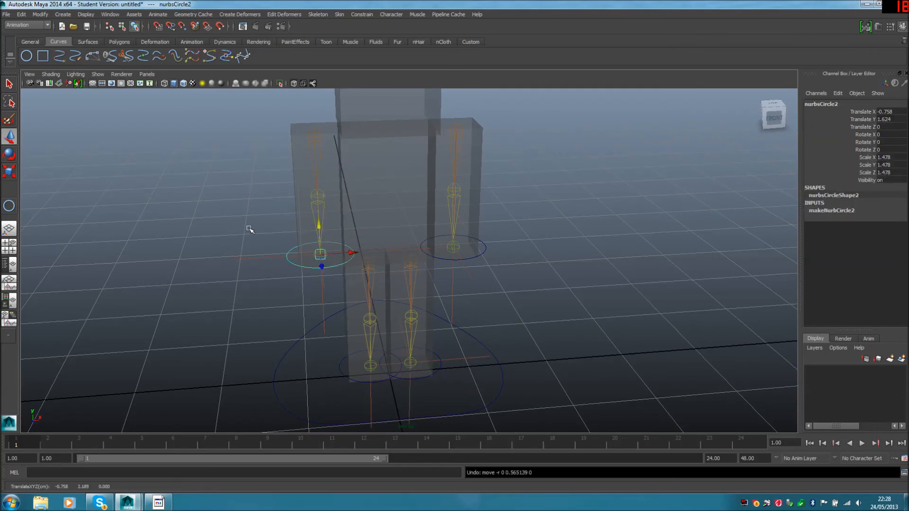
{"action": "left_click", "coordinate": [268, 284]}
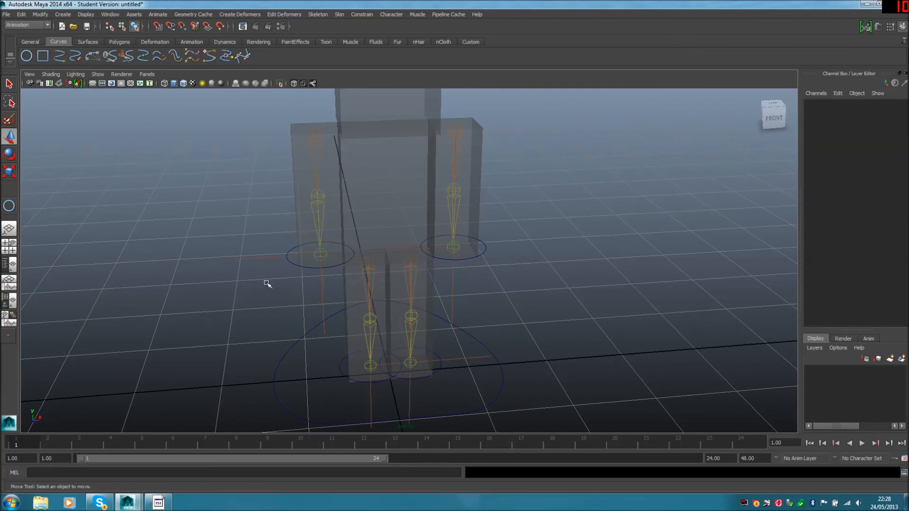
Parent the IK handle of the arm at X -0.758 to its wrist circle and clear the selection.
{"action": "left_click", "coordinate": [321, 301]}
{"action": "left_click", "coordinate": [291, 263]}
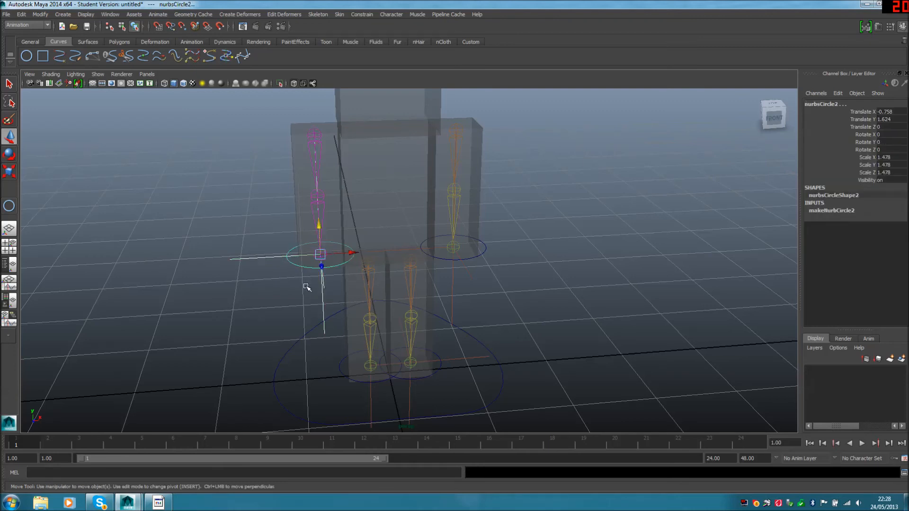
{"action": "key", "text": "p"}
{"action": "left_click", "coordinate": [281, 273]}
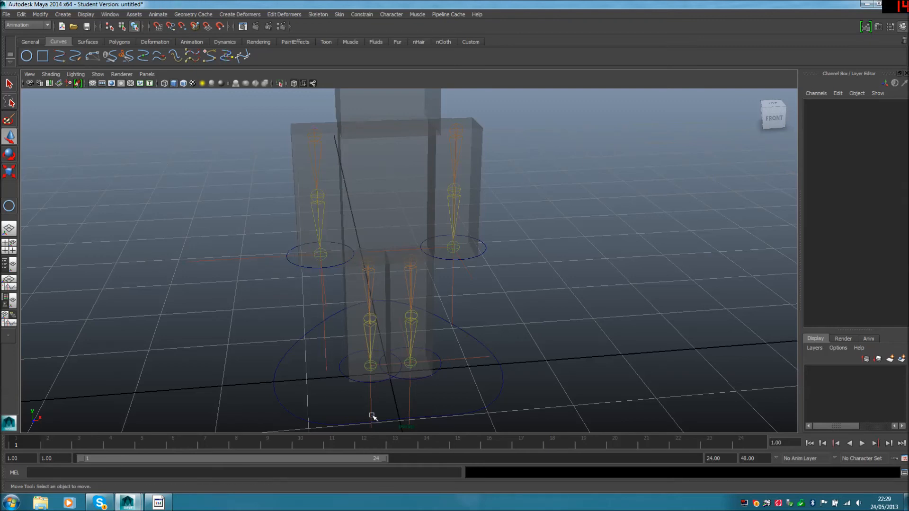
Parent the IK handle of the leg at X -0.222 to its ankle circle.
{"action": "left_click", "coordinate": [370, 395]}
{"action": "left_click", "coordinate": [341, 372], "text": "shift"}
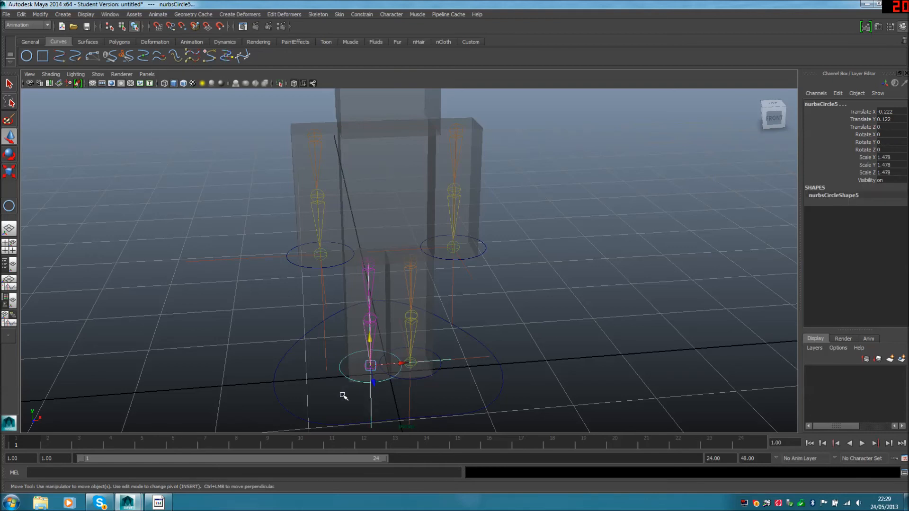
{"action": "key", "text": "p"}
Parent the IK handle of the leg at X 0.268 to its ankle circle and clear the selection.
{"action": "left_click", "coordinate": [419, 401]}
{"action": "left_click", "coordinate": [409, 400]}
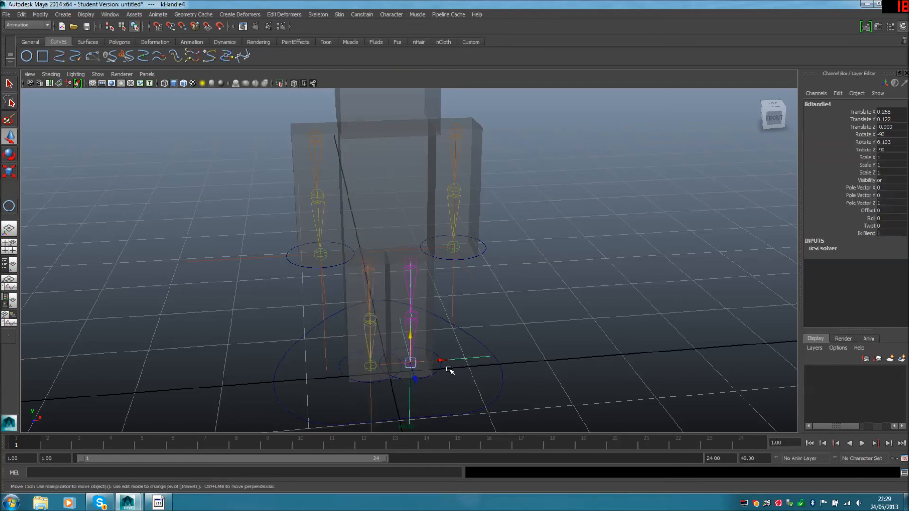
{"action": "left_click", "coordinate": [438, 372], "text": "shift"}
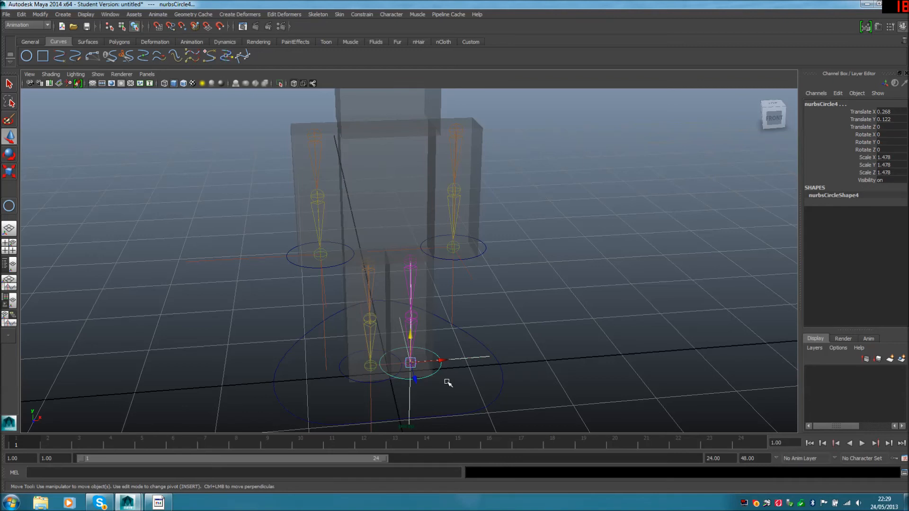
{"action": "key", "text": "p"}
{"action": "left_click", "coordinate": [454, 287]}
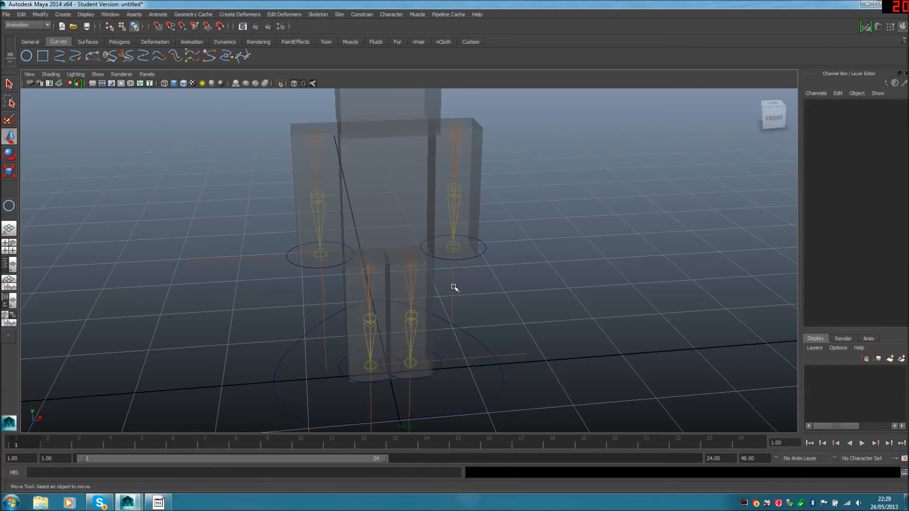
Move the wrist circle at X 0.767 to about X 1.079, Y 2.107, Z -0.165 to test its arm, and undo the move.
{"action": "left_click", "coordinate": [483, 249]}
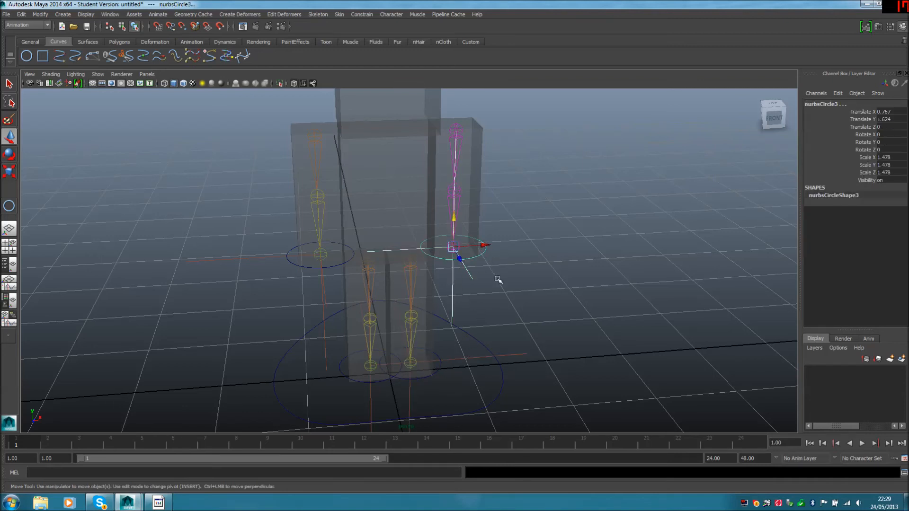
{"action": "left_click", "coordinate": [493, 264]}
{"action": "left_click", "coordinate": [483, 251]}
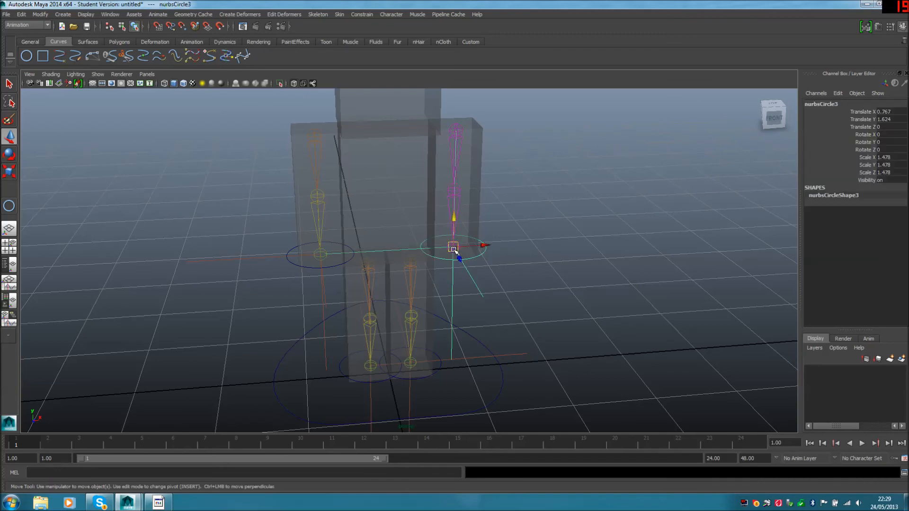
{"action": "left_click_drag", "start_coordinate": [453, 248], "coordinate": [478, 201]}
{"action": "key", "text": "ctrl+z"}
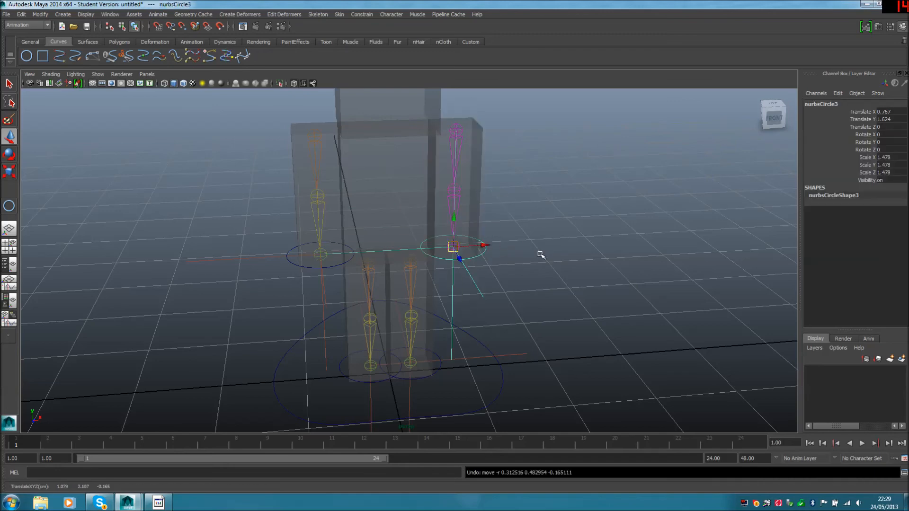
{"action": "left_click", "coordinate": [541, 250]}
Move the ground circle to about X 0.234, Y 0.491, Z -0.099 to check whether the whole rig follows, and undo the move.
{"action": "left_click_drag", "start_coordinate": [538, 309], "coordinate": [489, 354], "text": "alt"}
{"action": "left_click", "coordinate": [455, 383]}
{"action": "left_click_drag", "start_coordinate": [374, 358], "coordinate": [398, 319]}
{"action": "key", "text": "ctrl+z"}
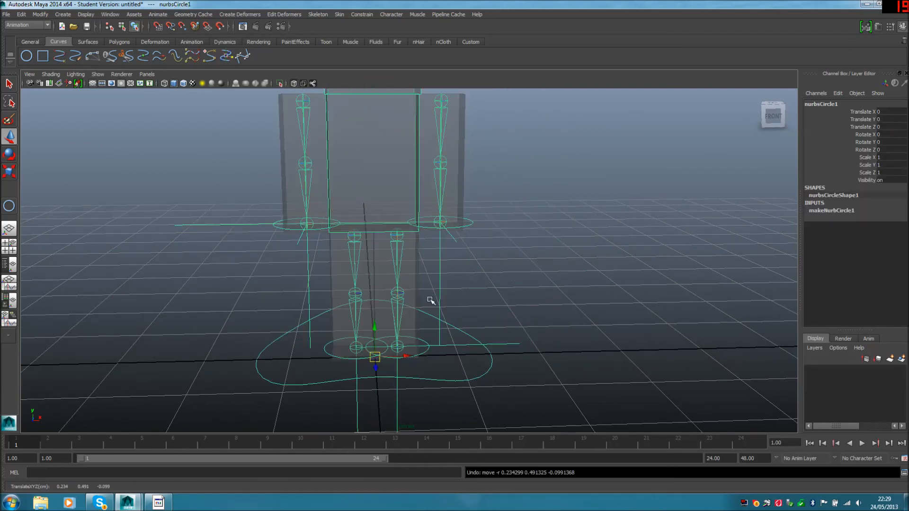
Raise the wrist circle at X 0.767 to about Y 1.915 to test the arm bend, undo the move and clear the selection.
{"action": "left_click", "coordinate": [471, 226]}
{"action": "left_click", "coordinate": [438, 203]}
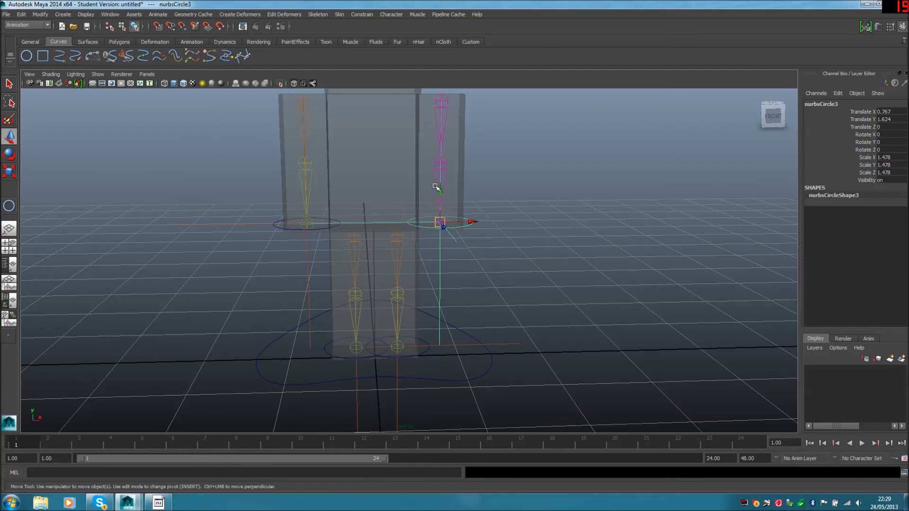
{"action": "left_click_drag", "start_coordinate": [440, 159], "coordinate": [440, 154]}
{"action": "key", "text": "ctrl+z"}
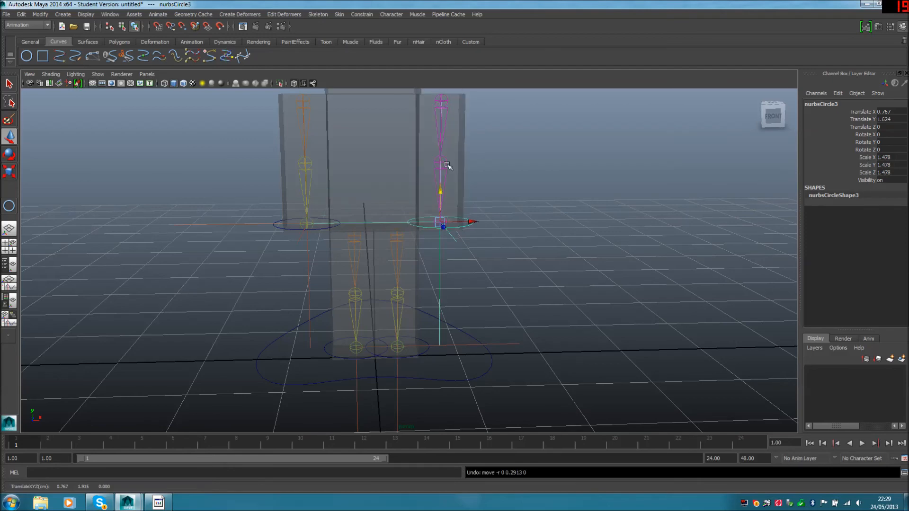
{"action": "left_click", "coordinate": [542, 235]}
Create a display layer from the root joints of both arms and both legs together with their four IK handles.
{"action": "left_click_drag", "start_coordinate": [542, 235], "coordinate": [526, 235], "text": "alt"}
{"action": "middle_click_drag", "start_coordinate": [524, 234], "coordinate": [528, 257], "text": "alt"}
{"action": "scroll", "coordinate": [528, 257], "scroll_direction": "up", "scroll_amount": 3}
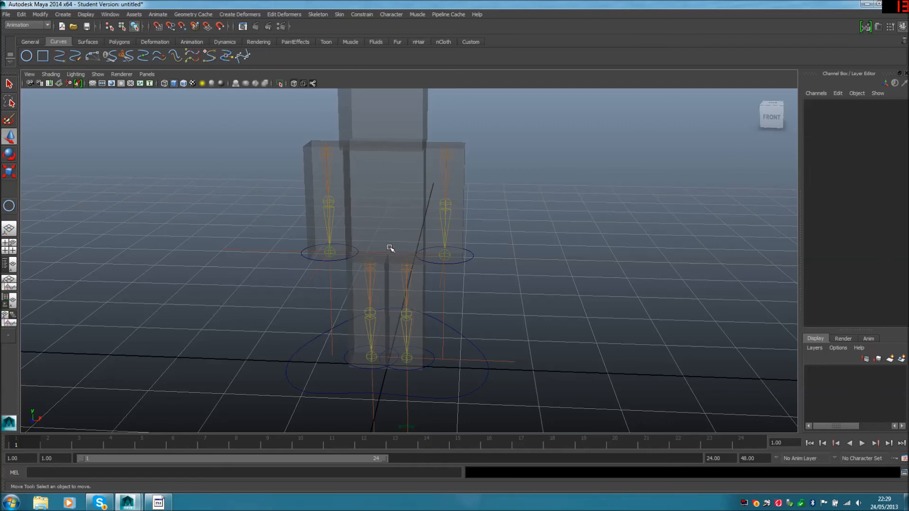
{"action": "left_click", "coordinate": [326, 149]}
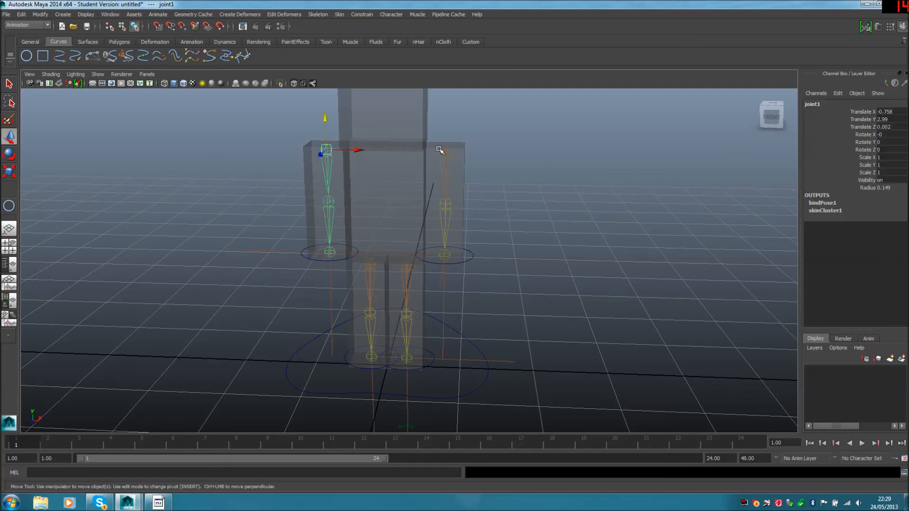
{"action": "left_click", "coordinate": [446, 152], "text": "shift"}
{"action": "left_click", "coordinate": [406, 265]}
{"action": "left_click", "coordinate": [370, 264]}
{"action": "left_click", "coordinate": [372, 383], "text": "shift"}
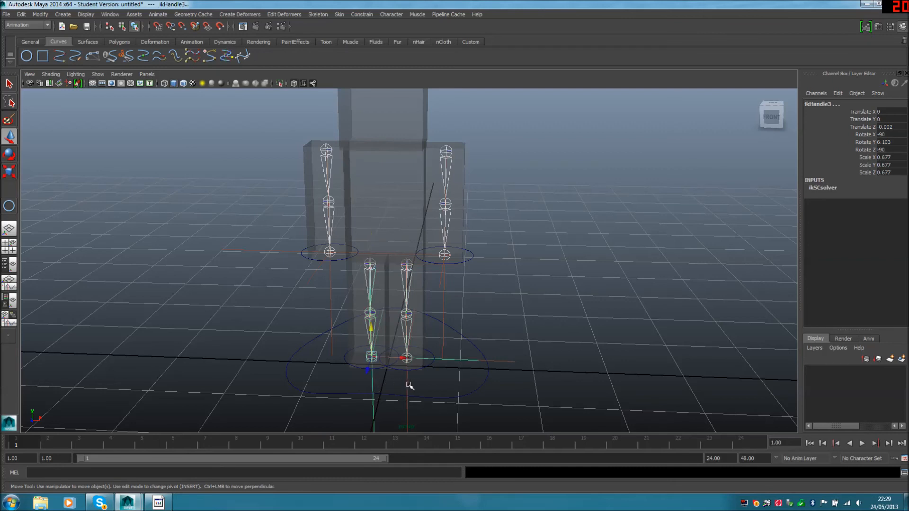
{"action": "left_click", "coordinate": [407, 383], "text": "shift"}
{"action": "left_click", "coordinate": [445, 303], "text": "shift"}
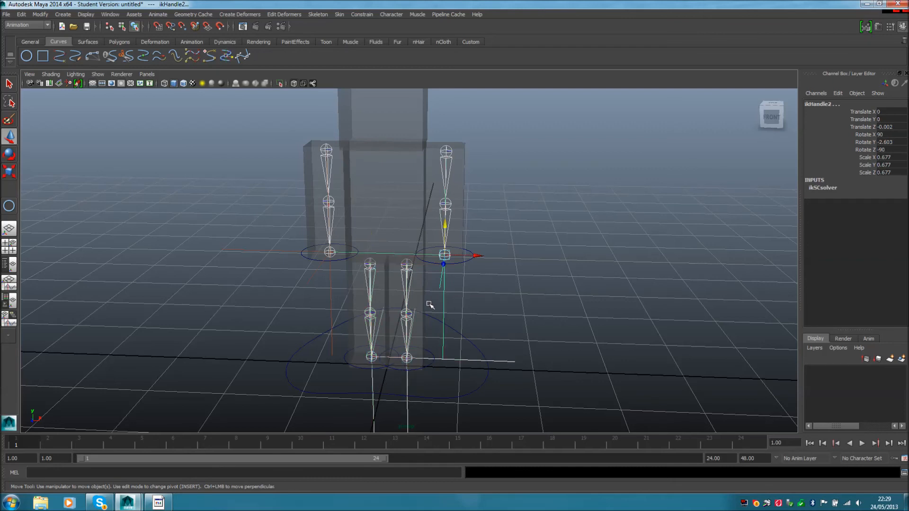
{"action": "left_click", "coordinate": [332, 289], "text": "shift"}
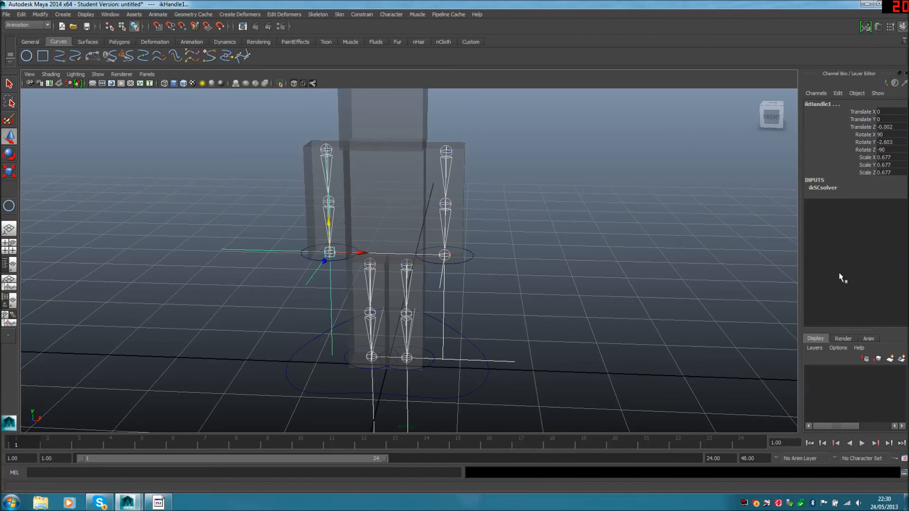
{"action": "left_click", "coordinate": [815, 349]}
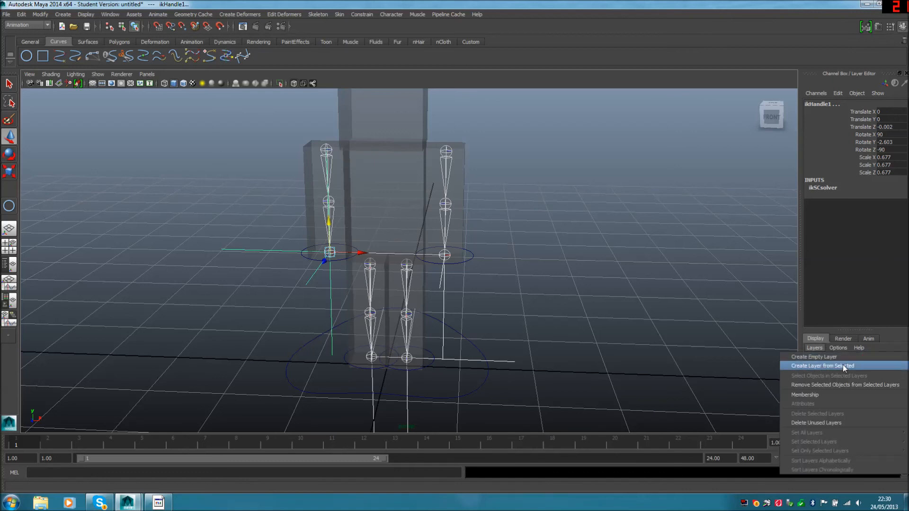
{"action": "left_click", "coordinate": [843, 366]}
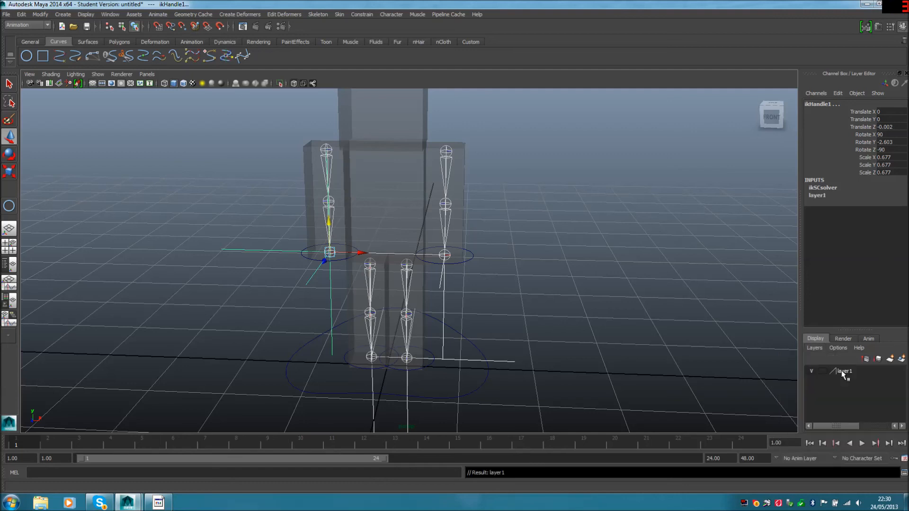
Rename the new display layer as Bones_IKS and clear the selection.
{"action": "double_click", "coordinate": [843, 371]}
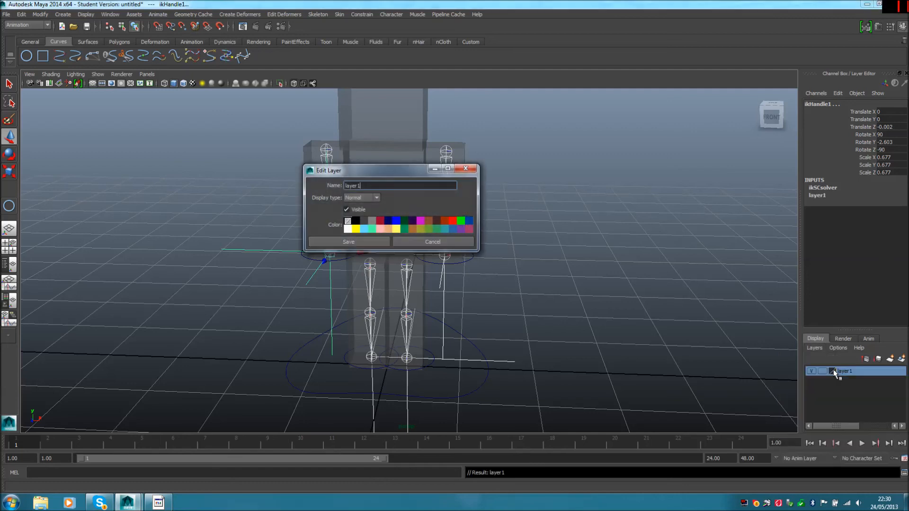
{"action": "type", "text": "Bones"}
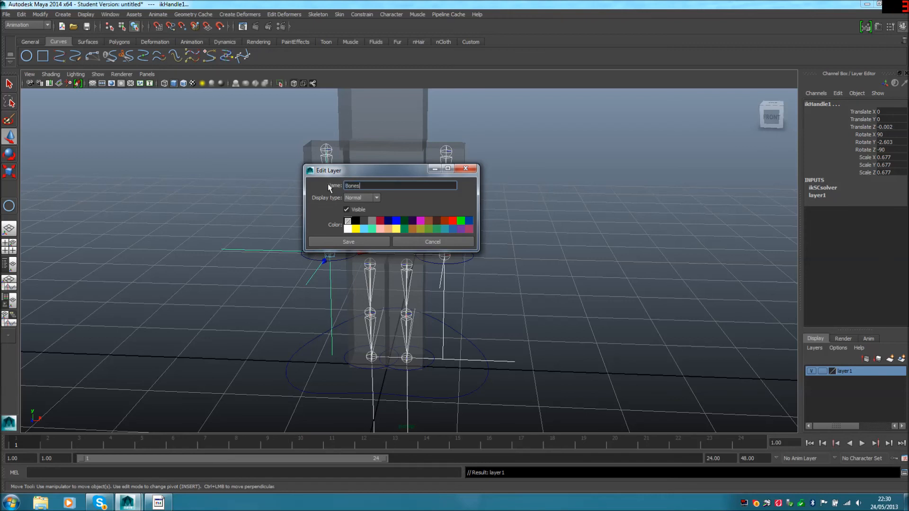
{"action": "type", "text": "_IKS"}
{"action": "left_click", "coordinate": [342, 242]}
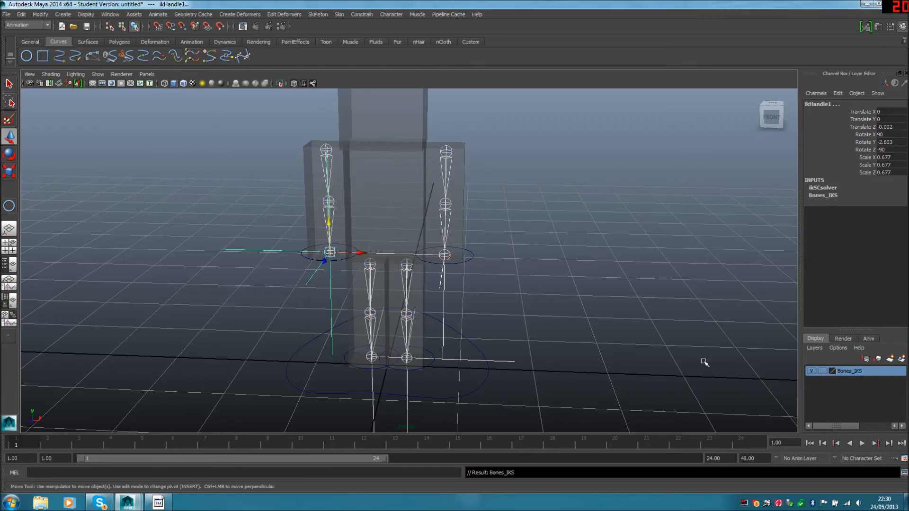
{"action": "left_click", "coordinate": [647, 339]}
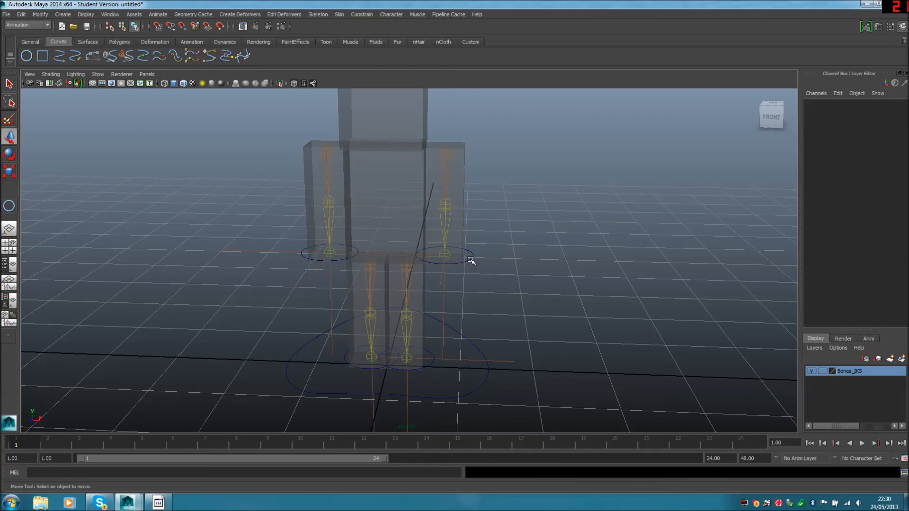
Move the wrist circle on the positive X side to about X 1.014, Y 1.914, Z -0.115, and undo the move and selection.
{"action": "left_click", "coordinate": [449, 260]}
{"action": "left_click_drag", "start_coordinate": [448, 259], "coordinate": [467, 235]}
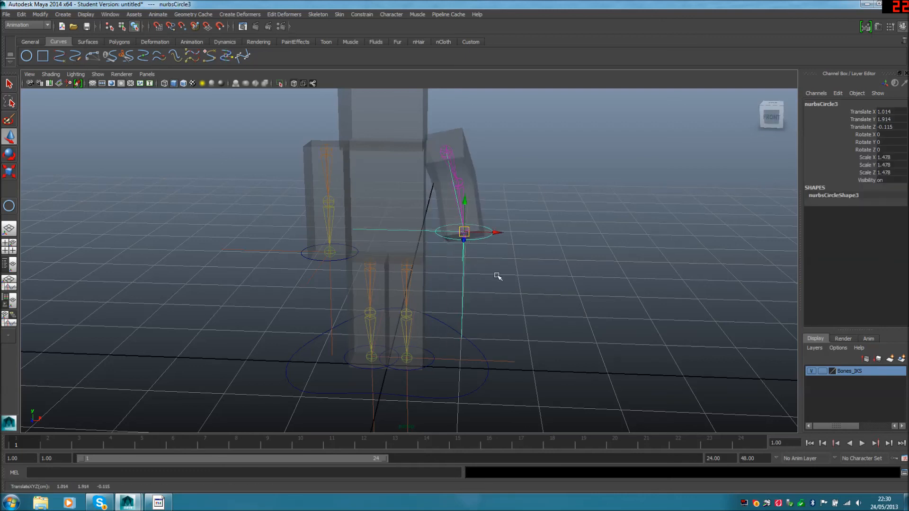
{"action": "key", "text": "ctrl+z"}
{"action": "key", "text": "ctrl+z"}
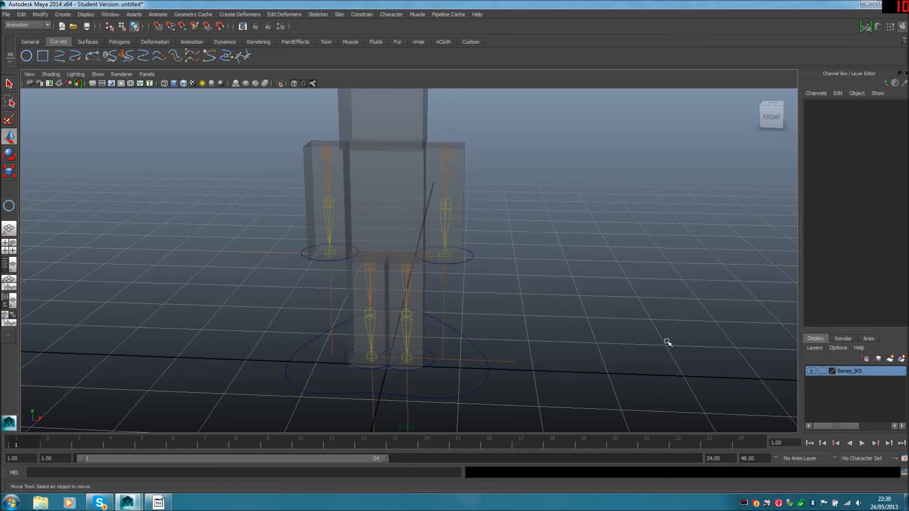
Hide the Bones_IKS layer and turn off X-ray shading so the character displays as solid.
{"action": "left_click", "coordinate": [811, 371]}
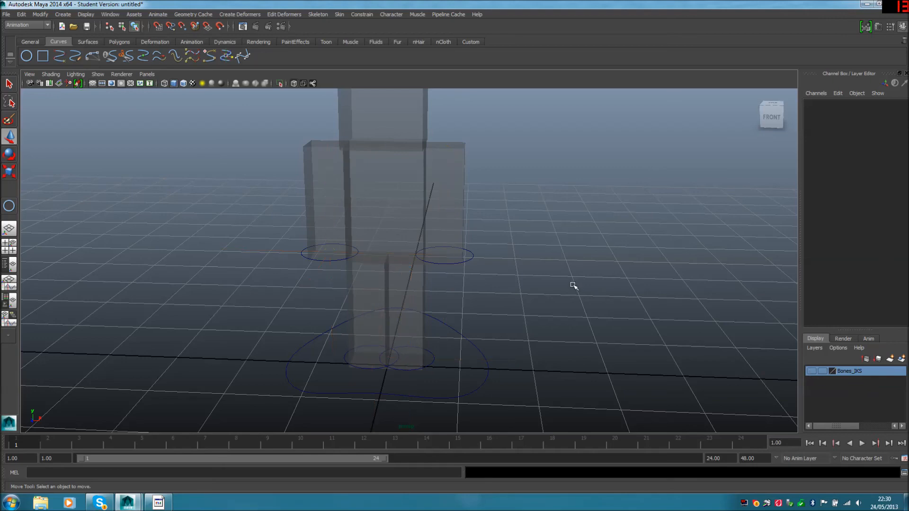
{"action": "scroll", "coordinate": [573, 285], "scroll_direction": "down", "scroll_amount": 3}
{"action": "left_click_drag", "start_coordinate": [572, 284], "coordinate": [504, 276], "text": "alt"}
{"action": "left_click", "coordinate": [292, 85]}
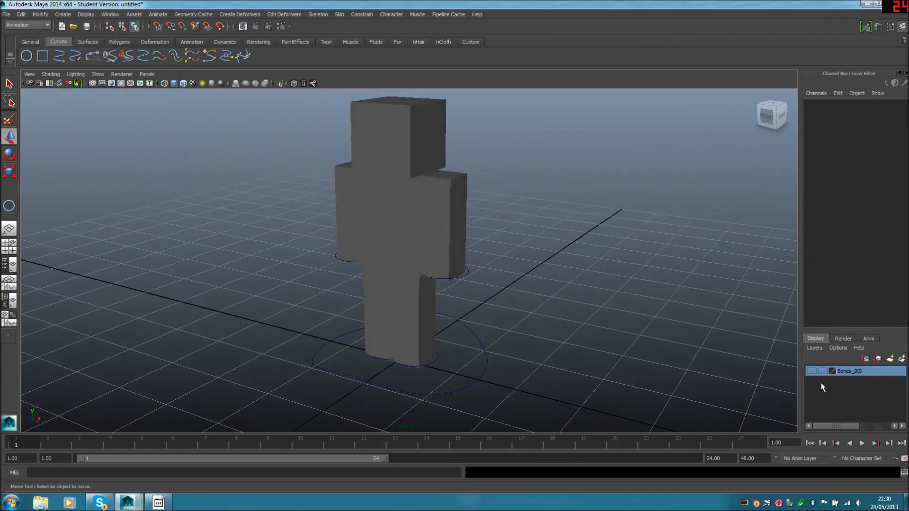
{"action": "left_click", "coordinate": [809, 372]}
{"action": "left_click", "coordinate": [812, 372]}
With the bones hidden, move the wrist circle at X 0.767 to about X 1.457, Y 2.134, Z -0.26, and undo the move.
{"action": "left_click_drag", "start_coordinate": [507, 318], "coordinate": [503, 294], "text": "alt"}
{"action": "left_click", "coordinate": [464, 269]}
{"action": "left_click_drag", "start_coordinate": [436, 270], "coordinate": [503, 286]}
{"action": "key", "text": "ctrl+z"}
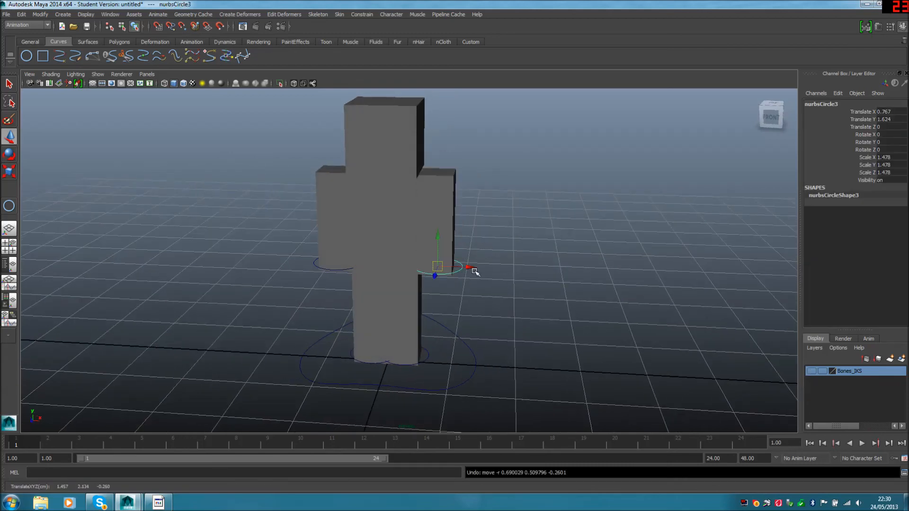
Move the wrist circle at X 0.767 to about Y 2.06, Z 0.677 to test a forward arm bend, then undo and deselect.
{"action": "left_click_drag", "start_coordinate": [554, 278], "coordinate": [442, 212], "text": "alt"}
{"action": "left_click_drag", "start_coordinate": [420, 250], "coordinate": [379, 247]}
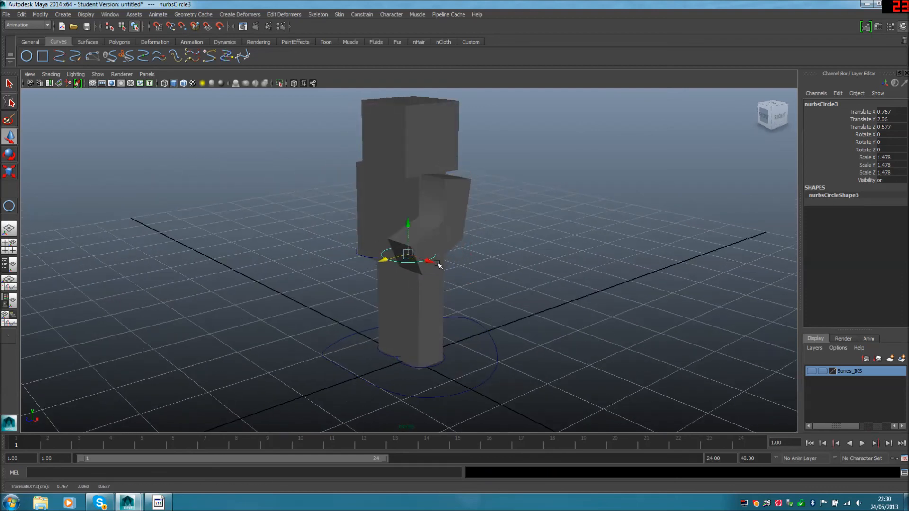
{"action": "key", "text": "ctrl+z"}
{"action": "key", "text": "ctrl+z"}
{"action": "left_click", "coordinate": [515, 267]}
{"action": "left_click_drag", "start_coordinate": [516, 267], "coordinate": [572, 308], "text": "alt"}
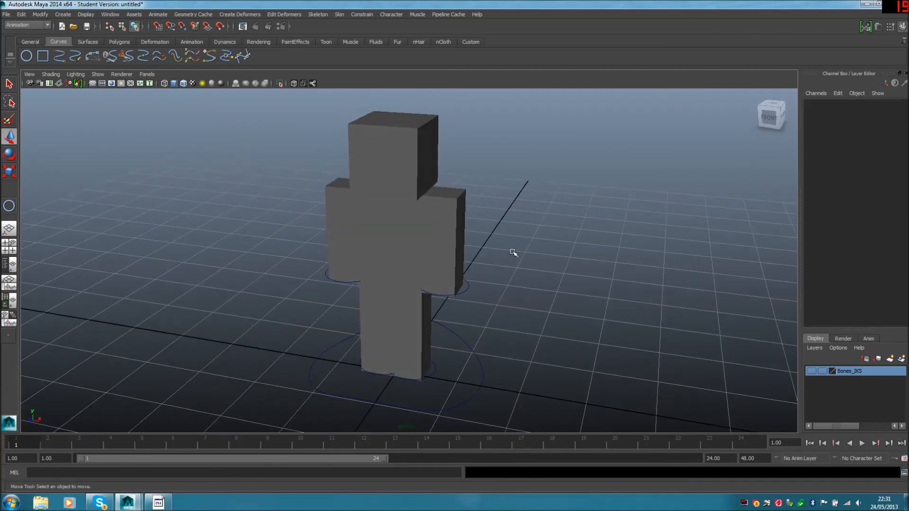
Turn X-ray shading back on and toggle the Bones_IKS layer's visibility, leaving it shown.
{"action": "left_click", "coordinate": [294, 83]}
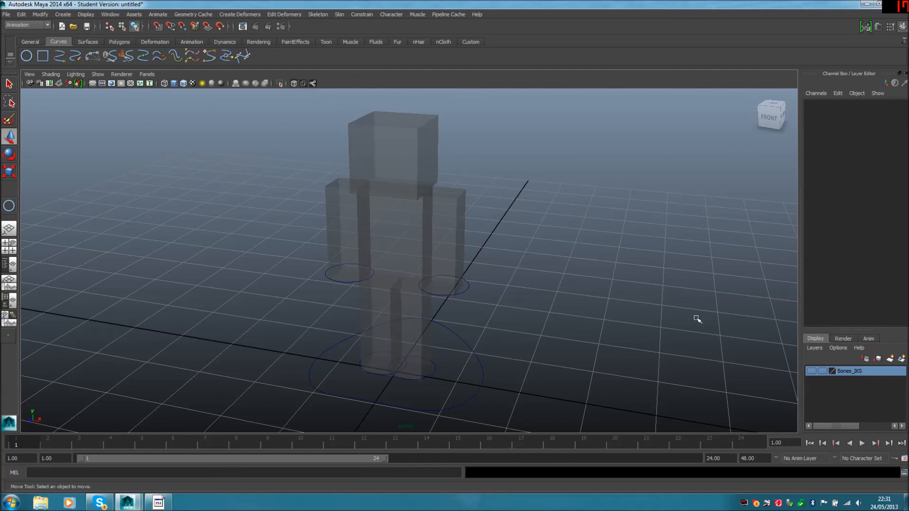
{"action": "left_click", "coordinate": [810, 370]}
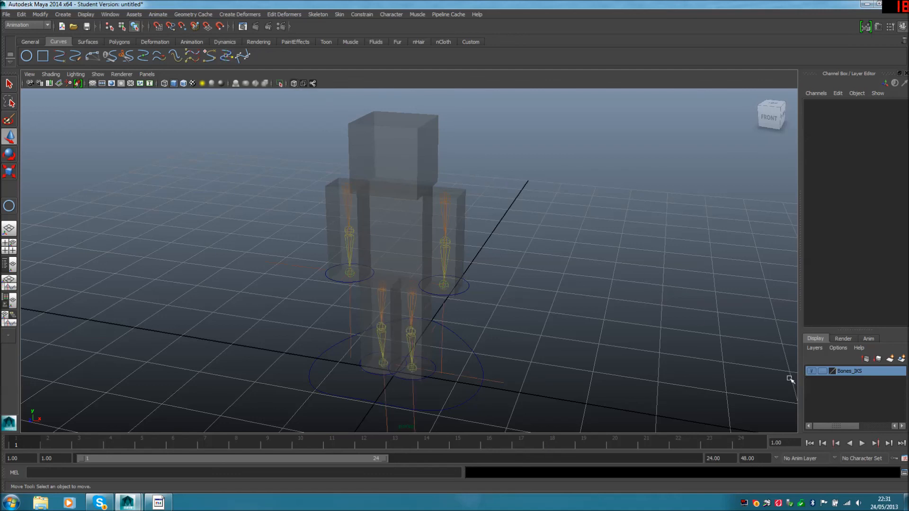
{"action": "left_click", "coordinate": [811, 371]}
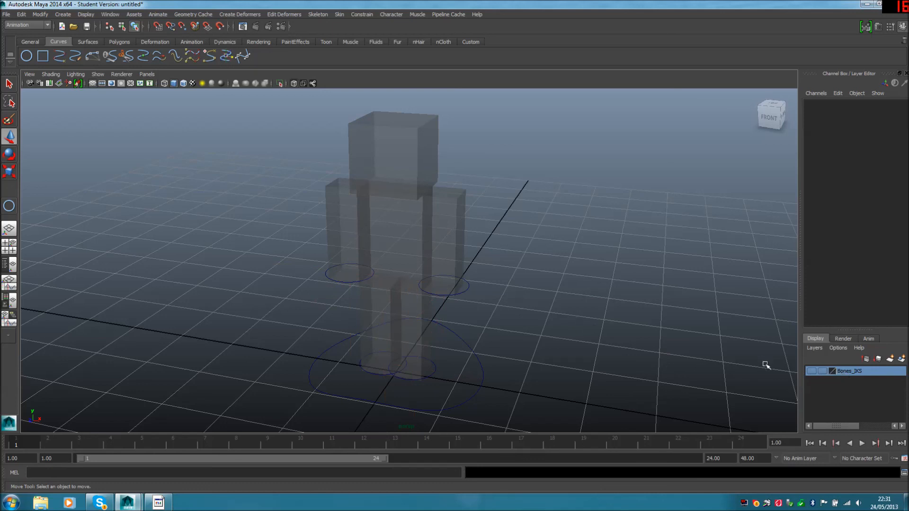
{"action": "left_click", "coordinate": [811, 370]}
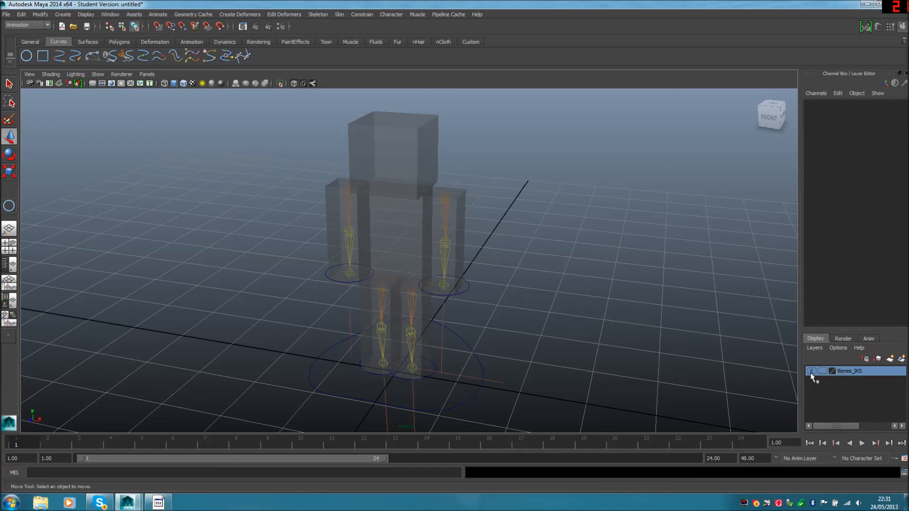
Set the color of the Bones_IKS layer to red and save the layer settings.
{"action": "double_click", "coordinate": [857, 370]}
{"action": "left_click_drag", "start_coordinate": [412, 172], "coordinate": [651, 152]}
{"action": "left_click", "coordinate": [692, 201]}
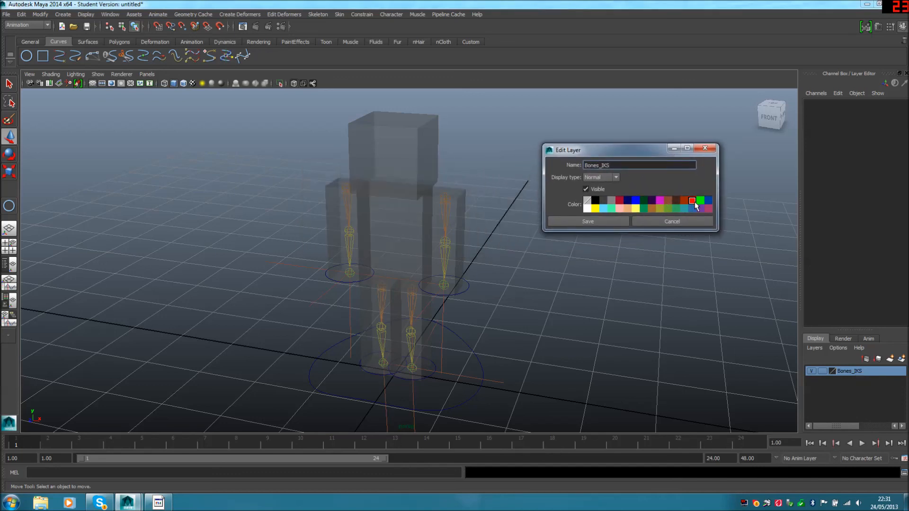
{"action": "left_click", "coordinate": [578, 221]}
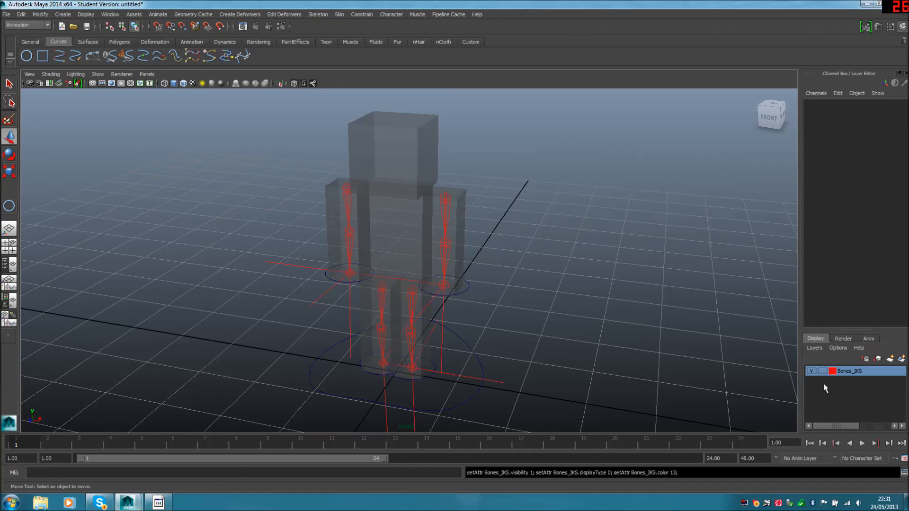
Reset the Bones_IKS layer to no color, save the settings and hide the layer.
{"action": "double_click", "coordinate": [846, 373]}
{"action": "left_click", "coordinate": [587, 200]}
{"action": "left_click", "coordinate": [598, 223]}
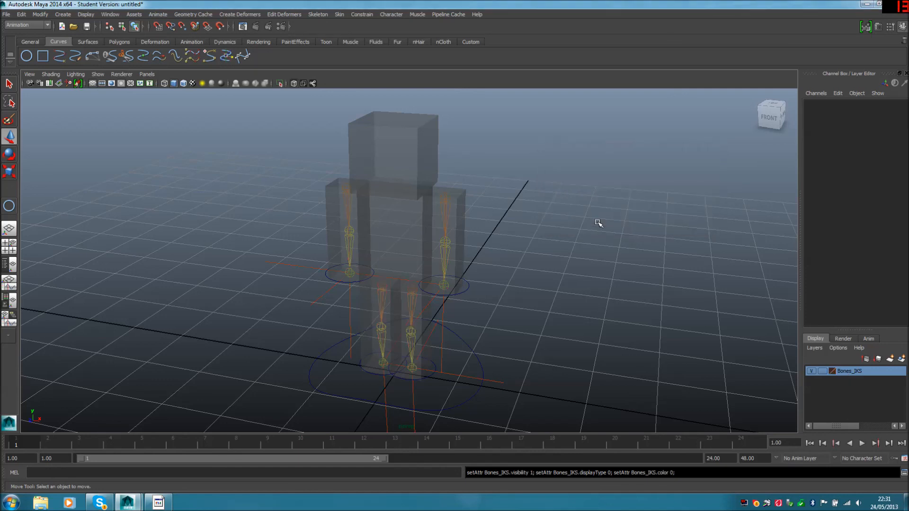
{"action": "left_click", "coordinate": [811, 371]}
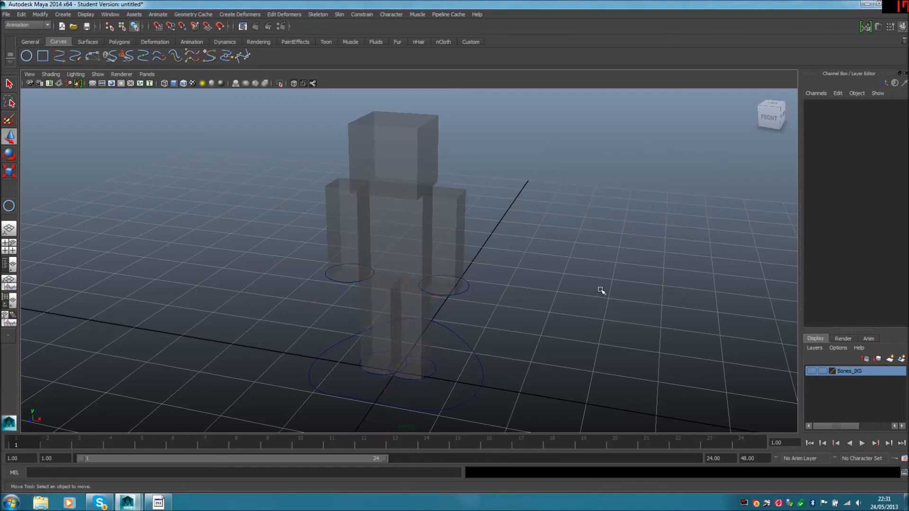
Set the color of the Bones_IKS layer to gray, save the settings and toggle its visibility, leaving it hidden.
{"action": "left_click_drag", "start_coordinate": [599, 288], "coordinate": [787, 344], "text": "alt"}
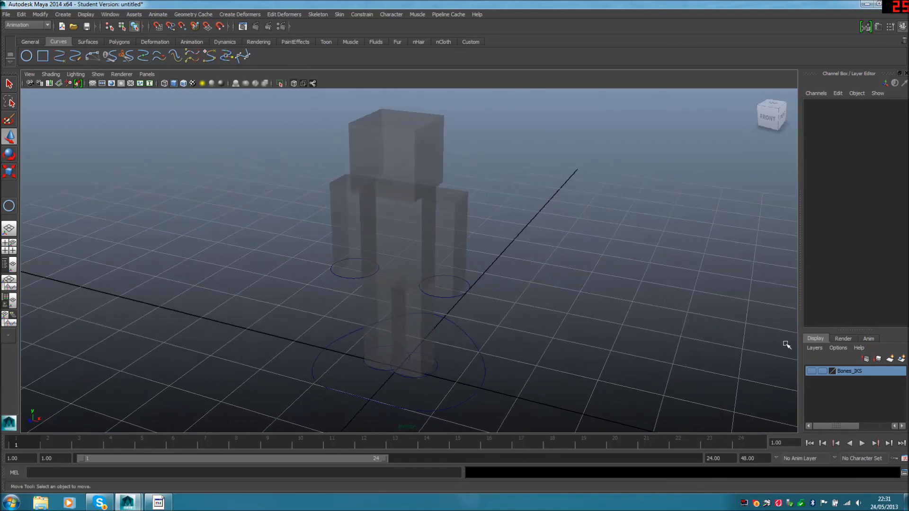
{"action": "double_click", "coordinate": [847, 371]}
{"action": "left_click", "coordinate": [610, 201]}
{"action": "left_click", "coordinate": [608, 220]}
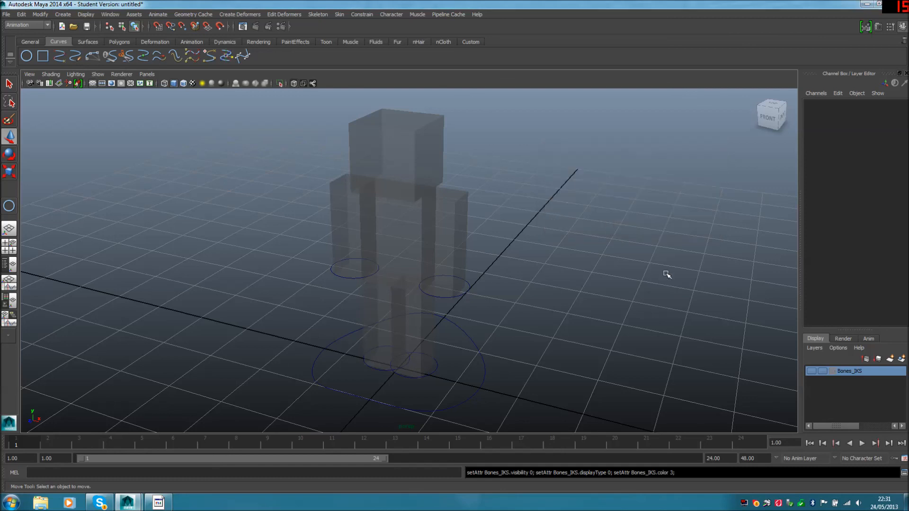
{"action": "left_click", "coordinate": [811, 371]}
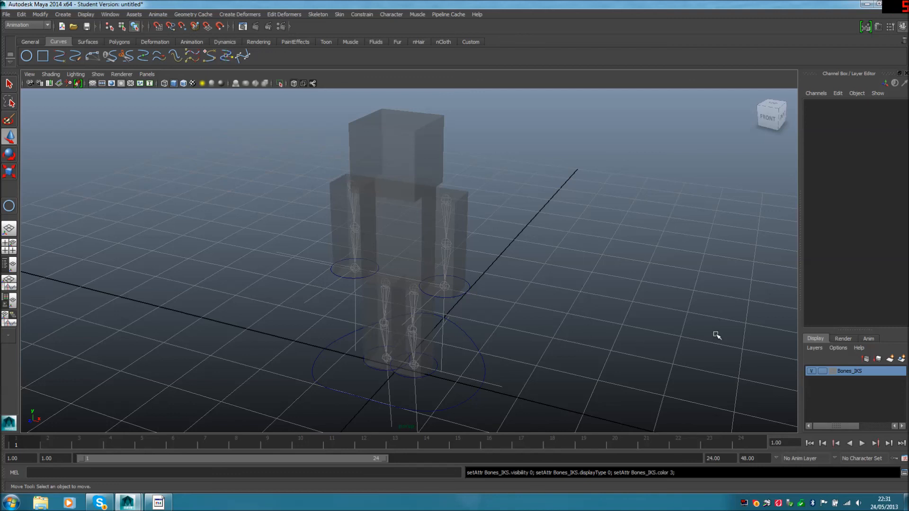
{"action": "left_click", "coordinate": [811, 371]}
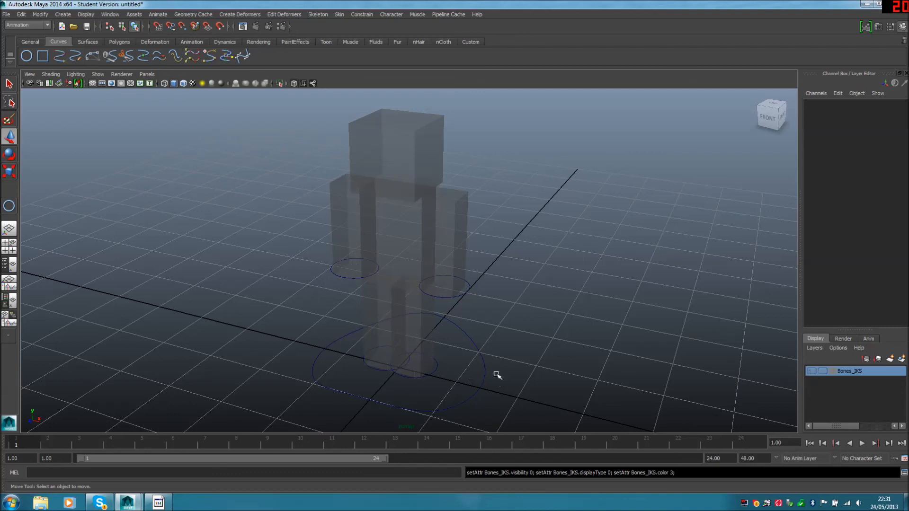
Raise the foot control circle at X 0.268 to about Y 0.545 to test the leg bend, then undo the move.
{"action": "left_click", "coordinate": [435, 366]}
{"action": "left_click_drag", "start_coordinate": [414, 341], "coordinate": [416, 318]}
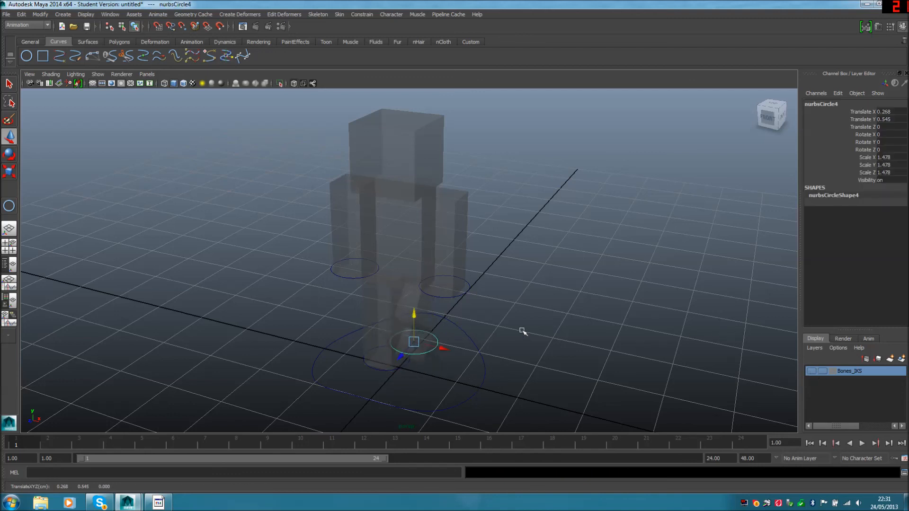
{"action": "key", "text": "ctrl+z"}
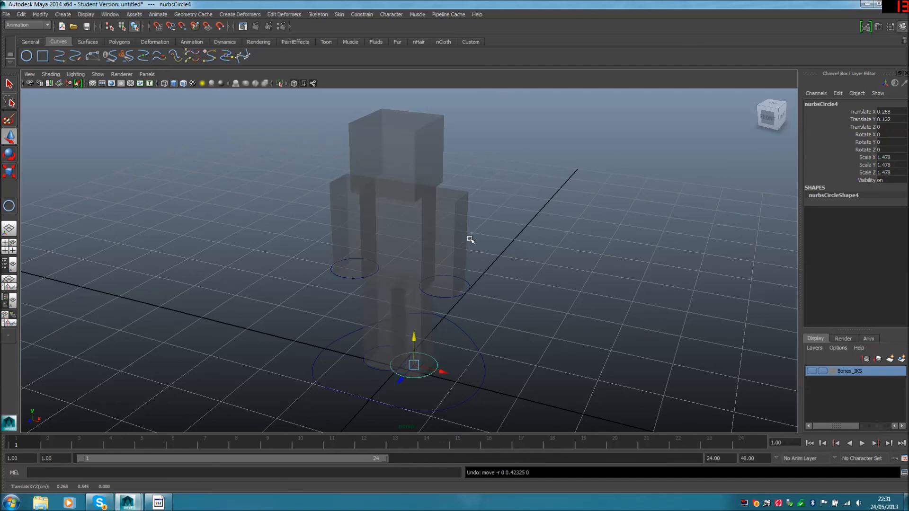
Turn off X-ray shading and deselect the foot control circle to show the solid character.
{"action": "left_click", "coordinate": [293, 83]}
{"action": "scroll", "coordinate": [286, 196], "scroll_direction": "down", "scroll_amount": 3}
{"action": "left_click", "coordinate": [576, 264]}
{"action": "left_click_drag", "start_coordinate": [576, 264], "coordinate": [605, 258], "text": "alt"}
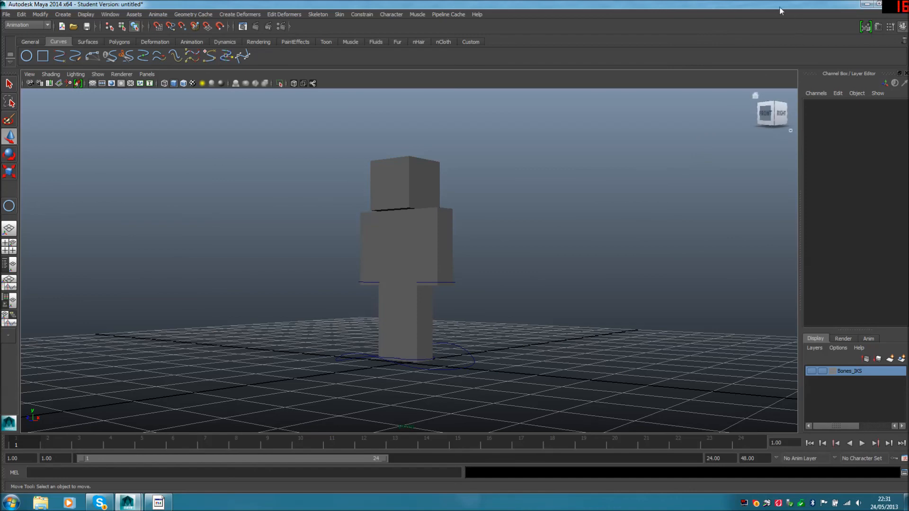
Move the Maya window aside to view the posed character on the desktop wallpaper, then maximize the window again.
{"action": "left_click_drag", "start_coordinate": [759, 4], "coordinate": [483, 370]}
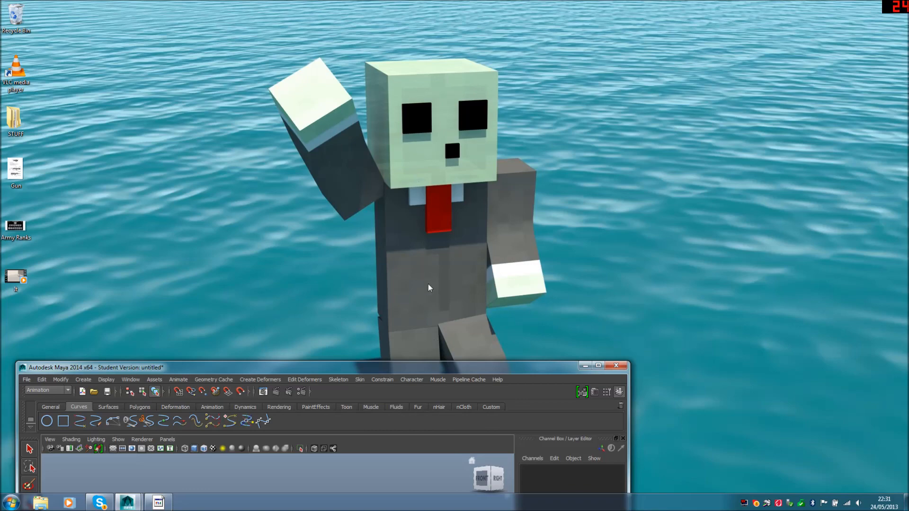
{"action": "left_click_drag", "start_coordinate": [411, 368], "coordinate": [477, 1]}
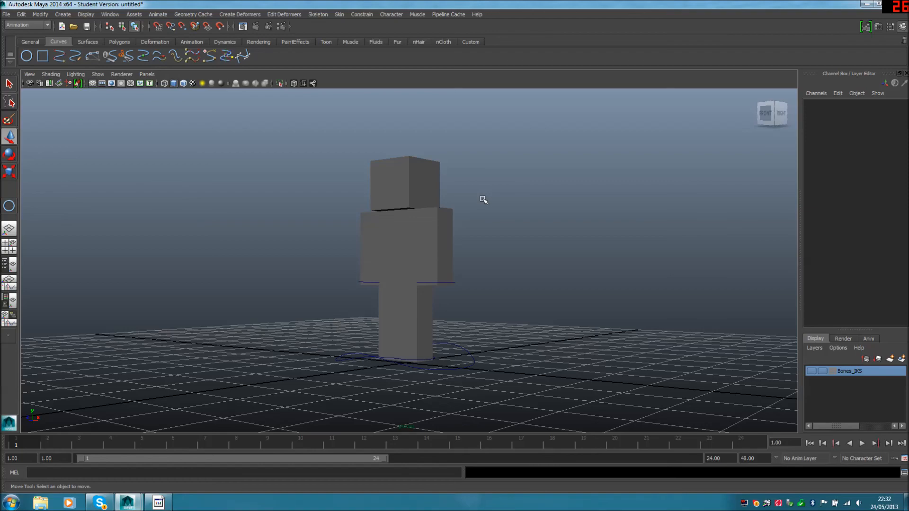
{"action": "left_click_drag", "start_coordinate": [483, 199], "coordinate": [575, 221], "text": "alt"}
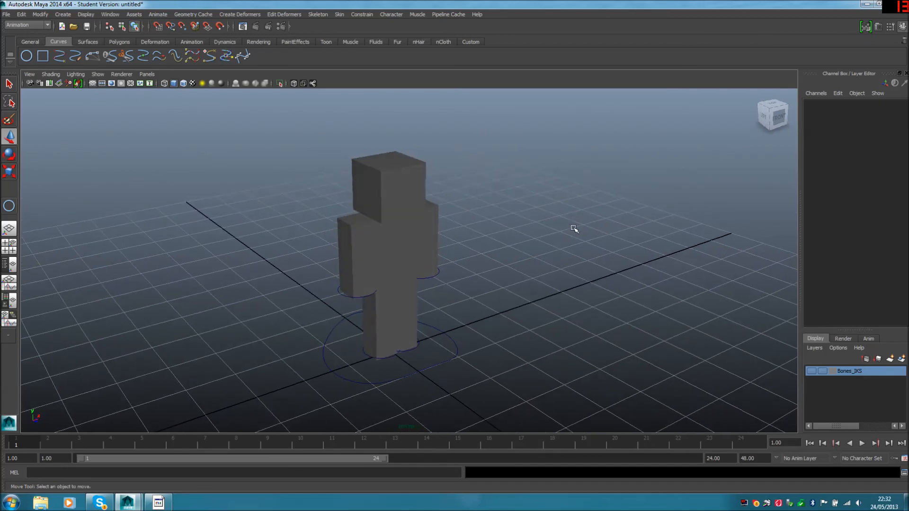